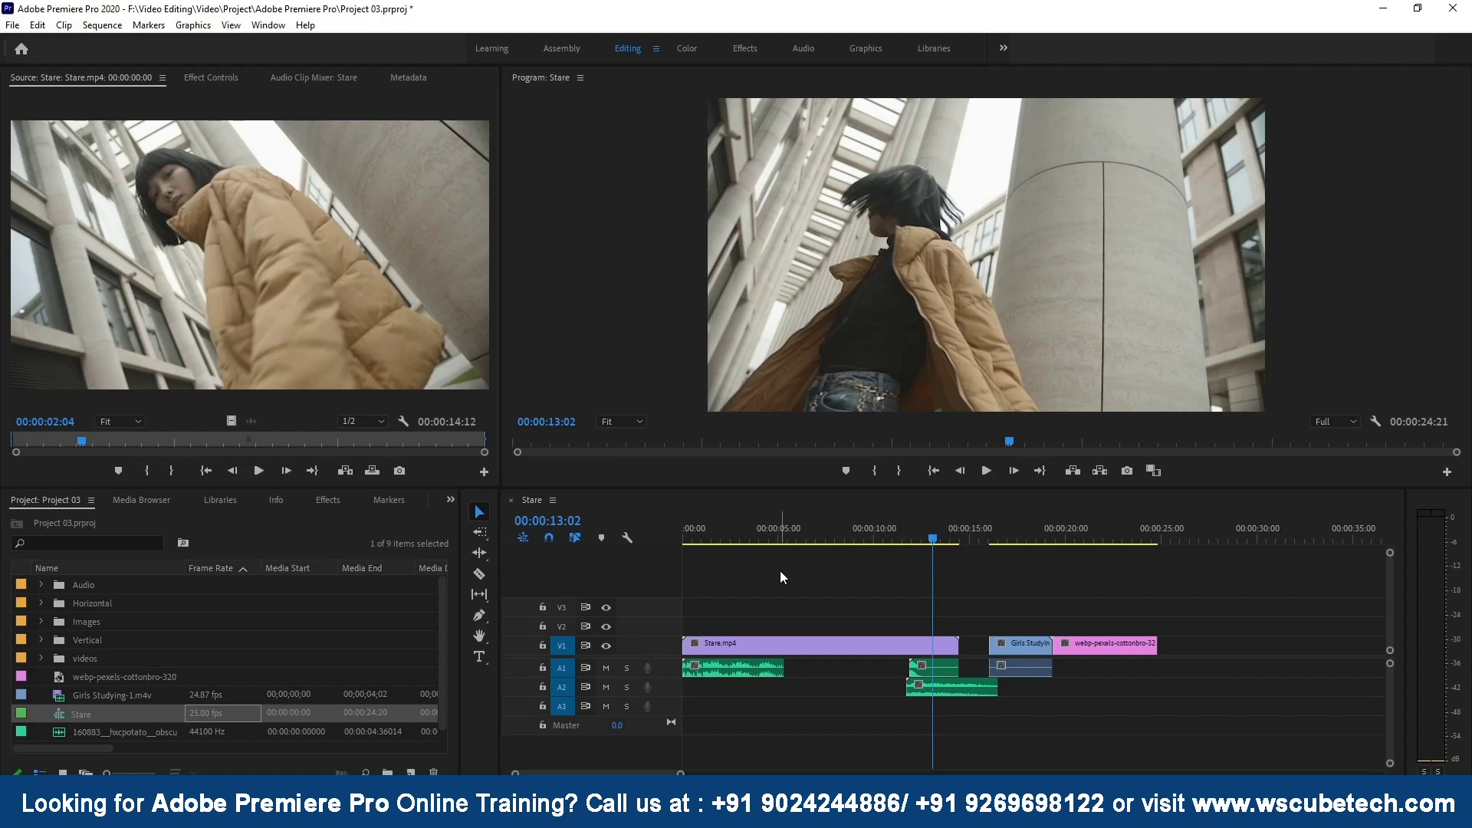
Play the Stare sequence from 00:00:09:11
{"action": "left_click", "coordinate": [864, 538]}
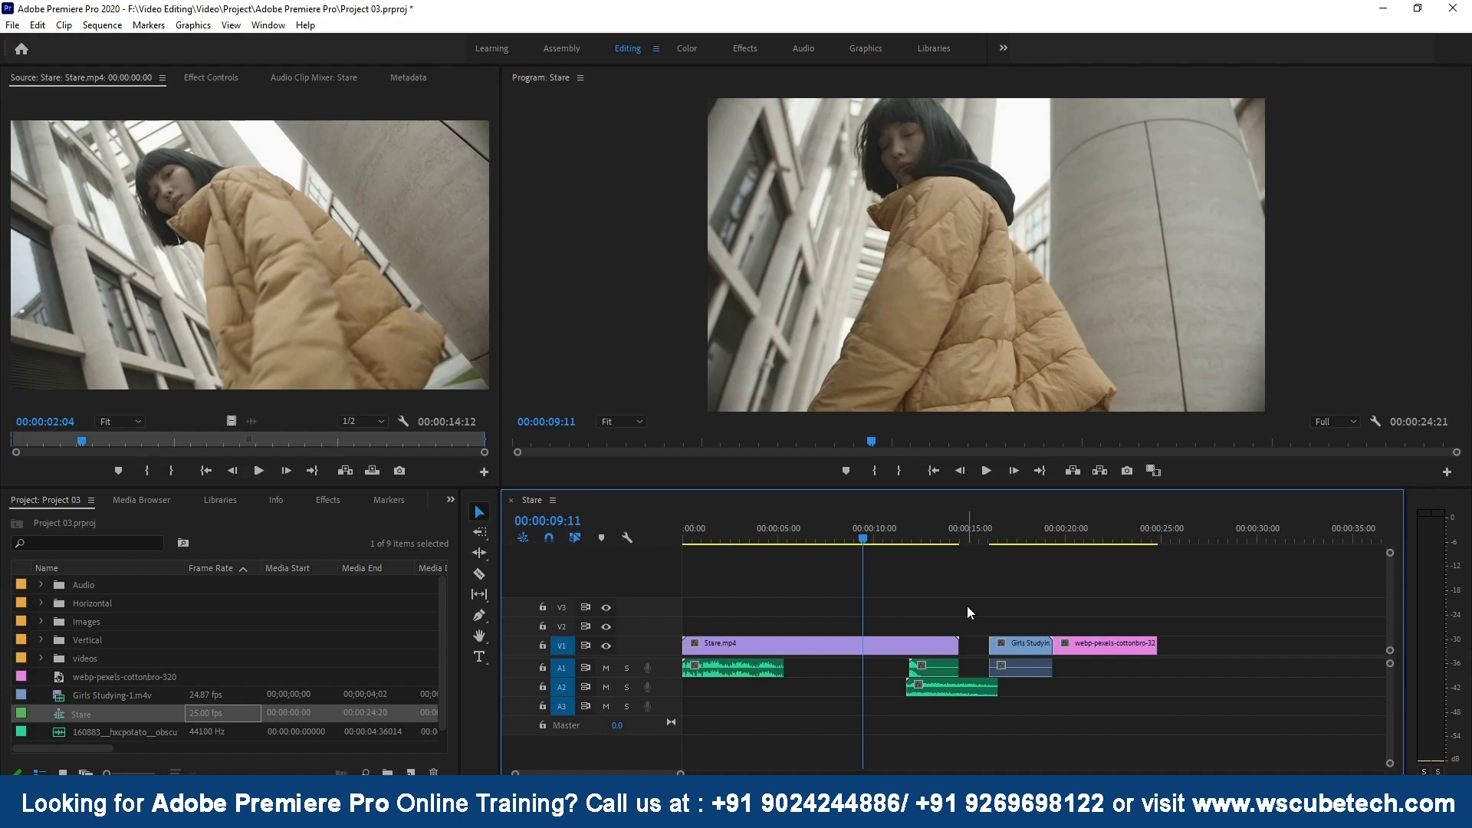
{"action": "key", "text": "space"}
{"action": "key", "text": "space"}
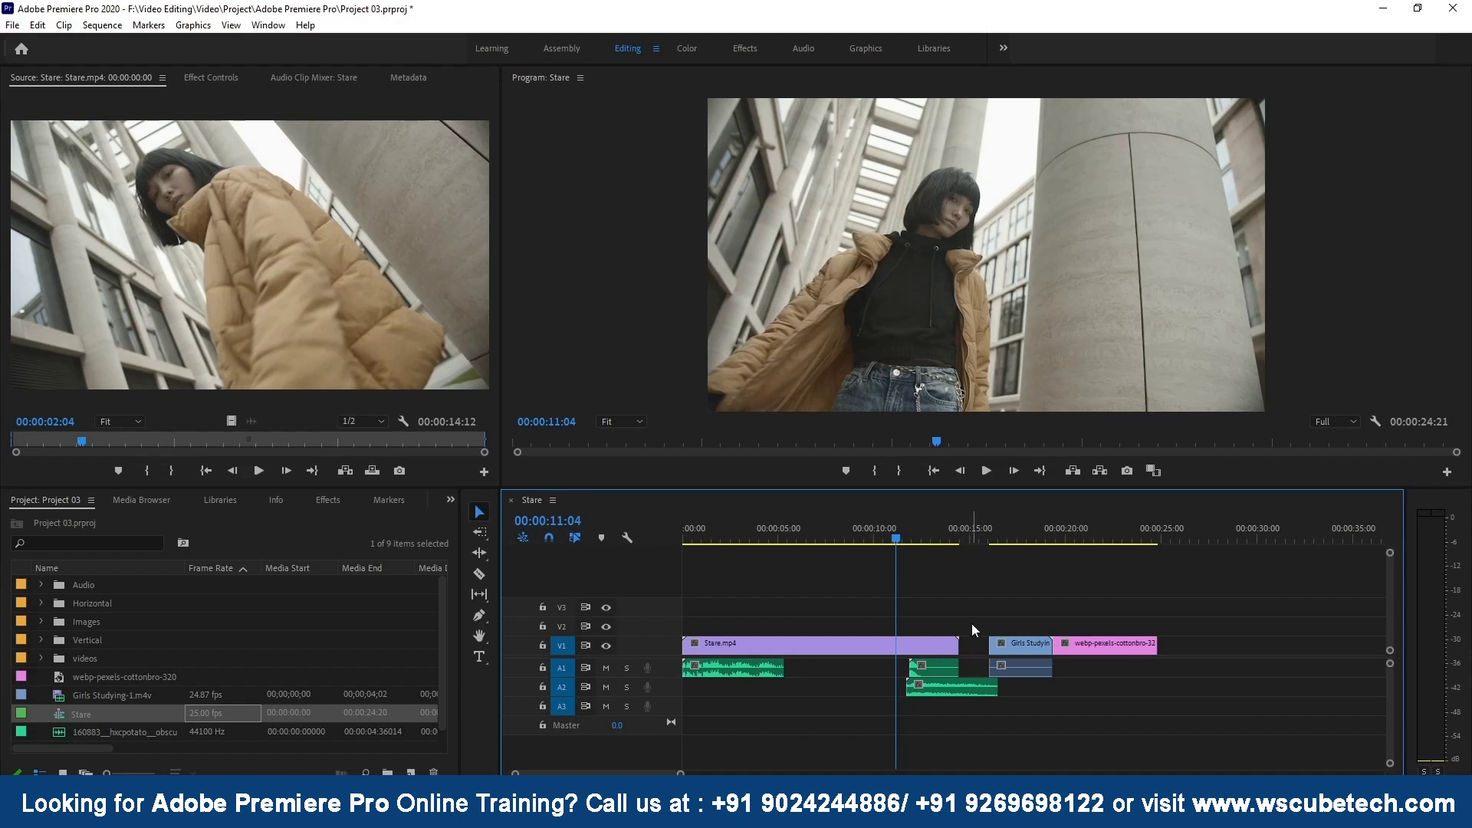
Open the New Sequence dialog from File > New > Sequence
{"action": "left_click", "coordinate": [12, 25]}
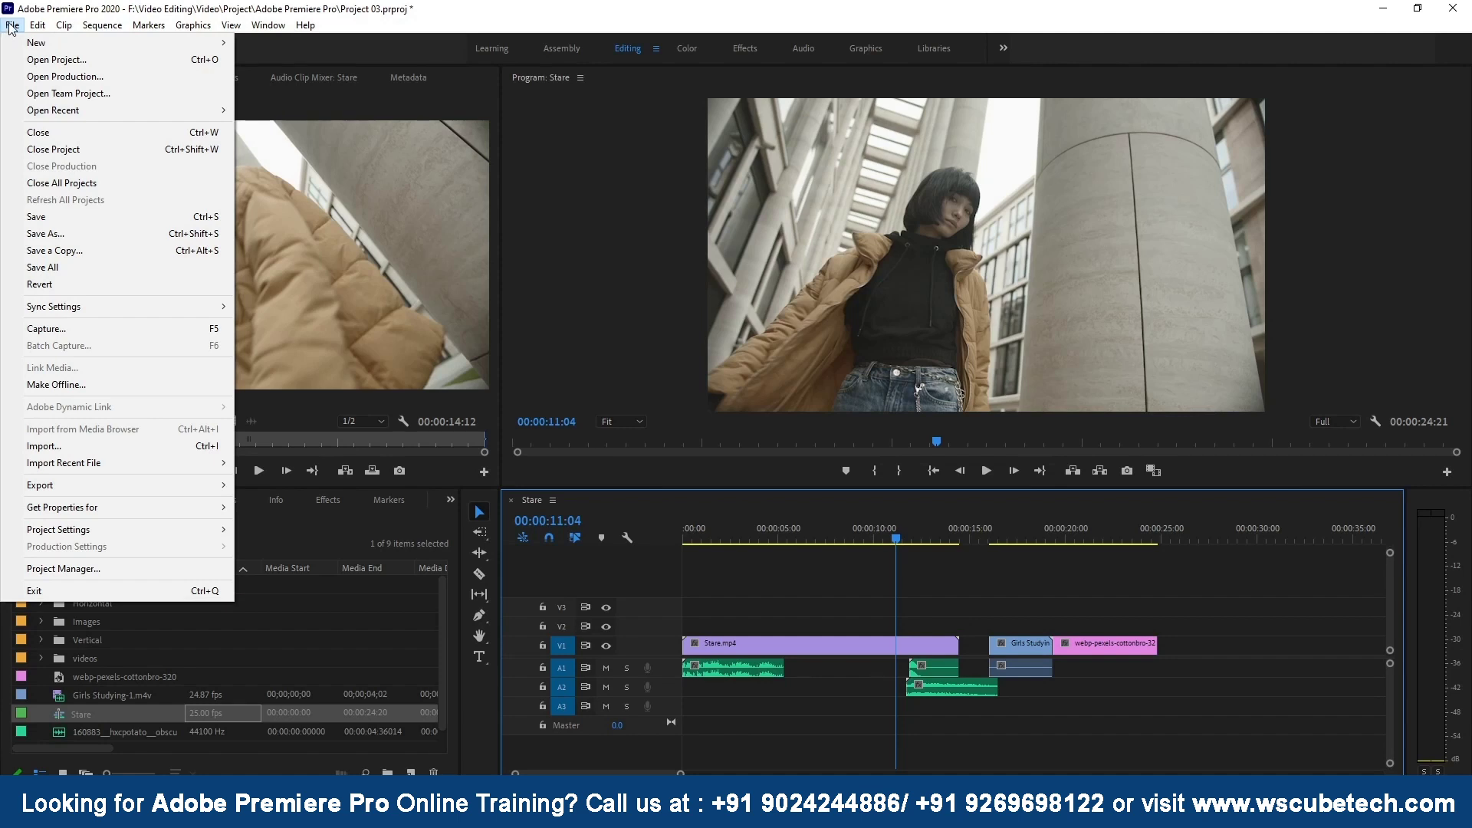
{"action": "mouse_move", "coordinate": [109, 47]}
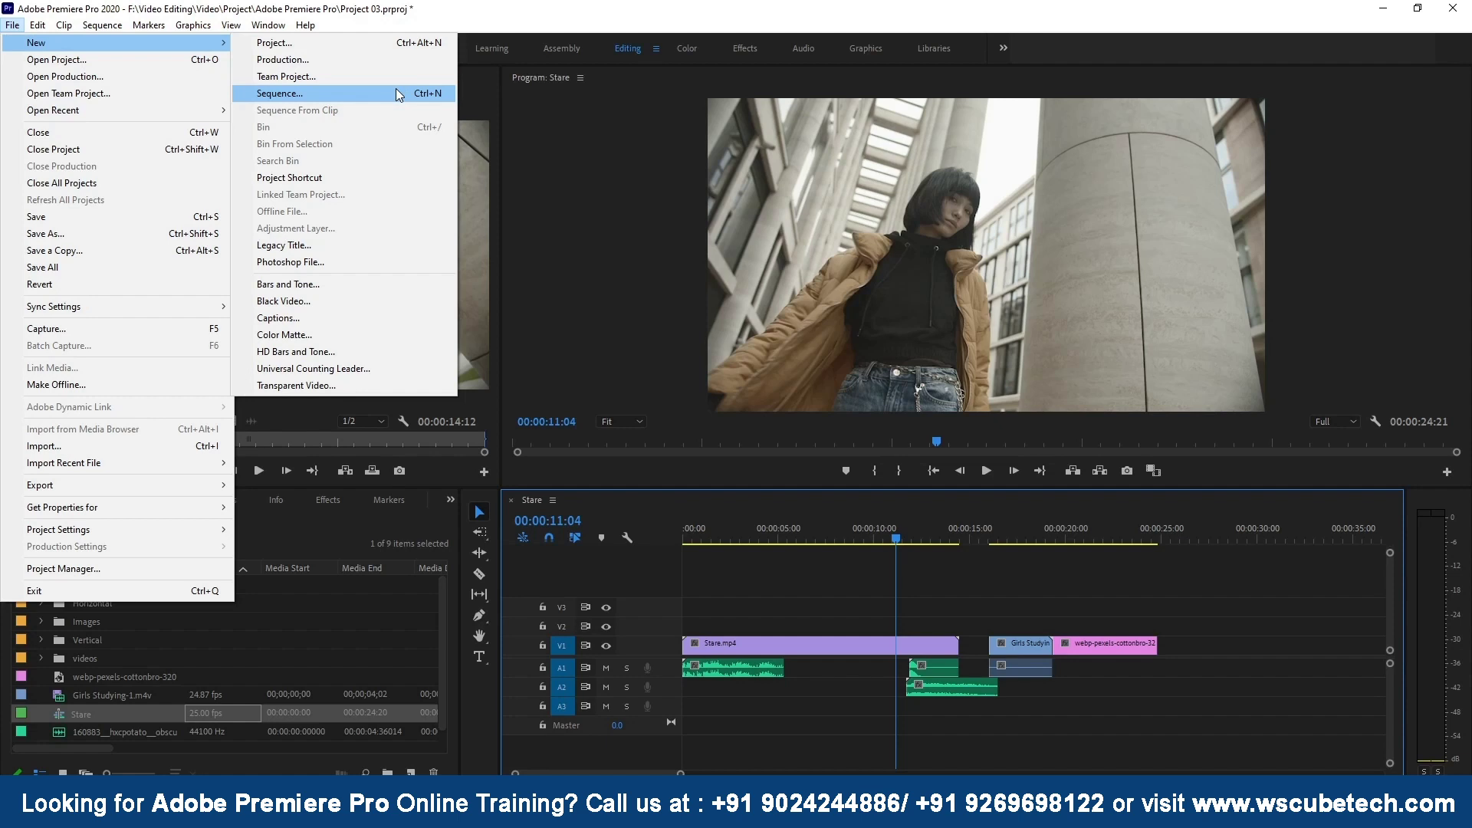
{"action": "left_click", "coordinate": [397, 94]}
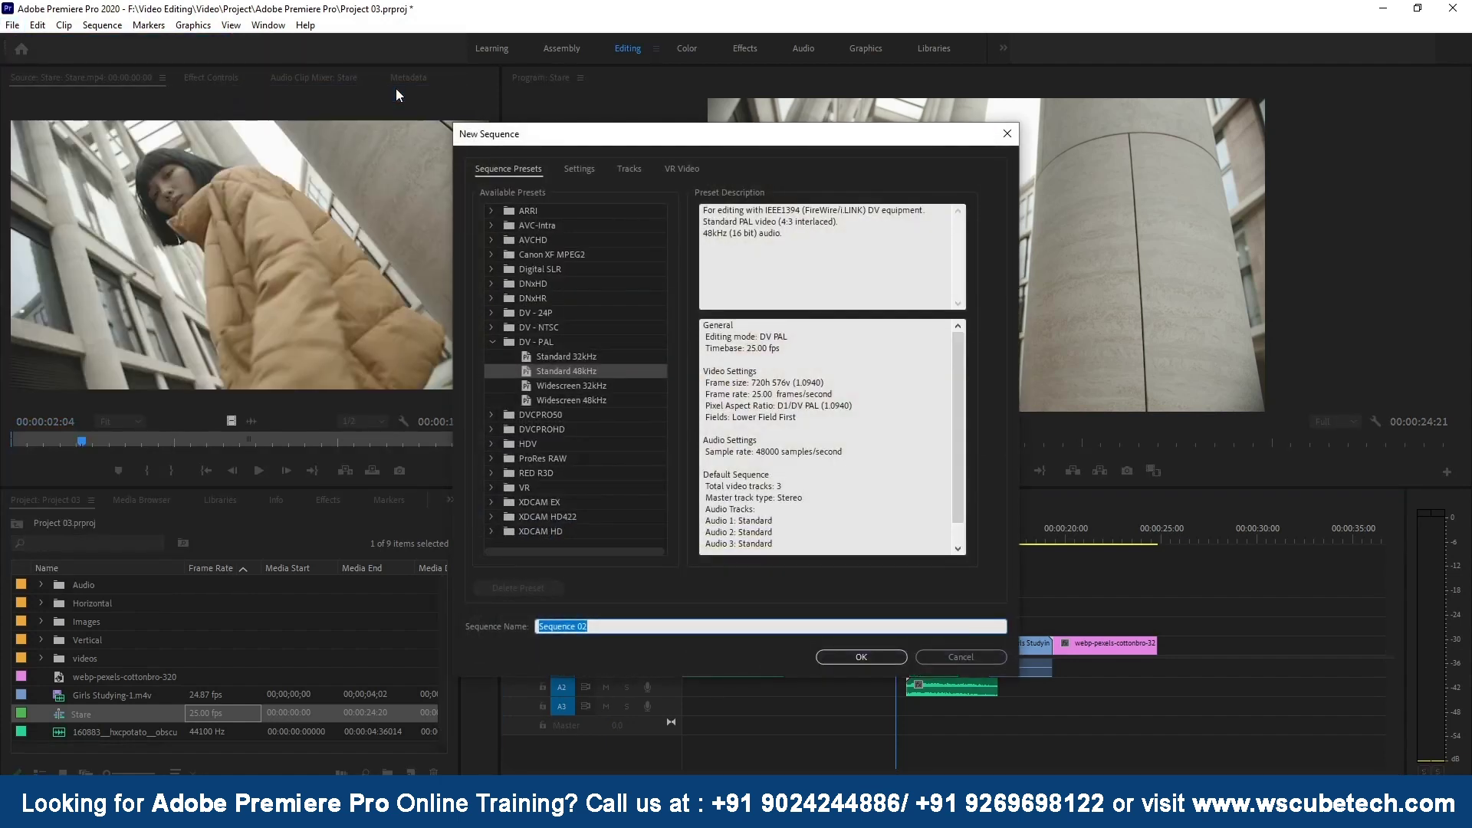
In Settings, review Editing Mode and Pixel Aspect Ratio, keeping DV PAL and D1/DV PAL
{"action": "left_click", "coordinate": [587, 170]}
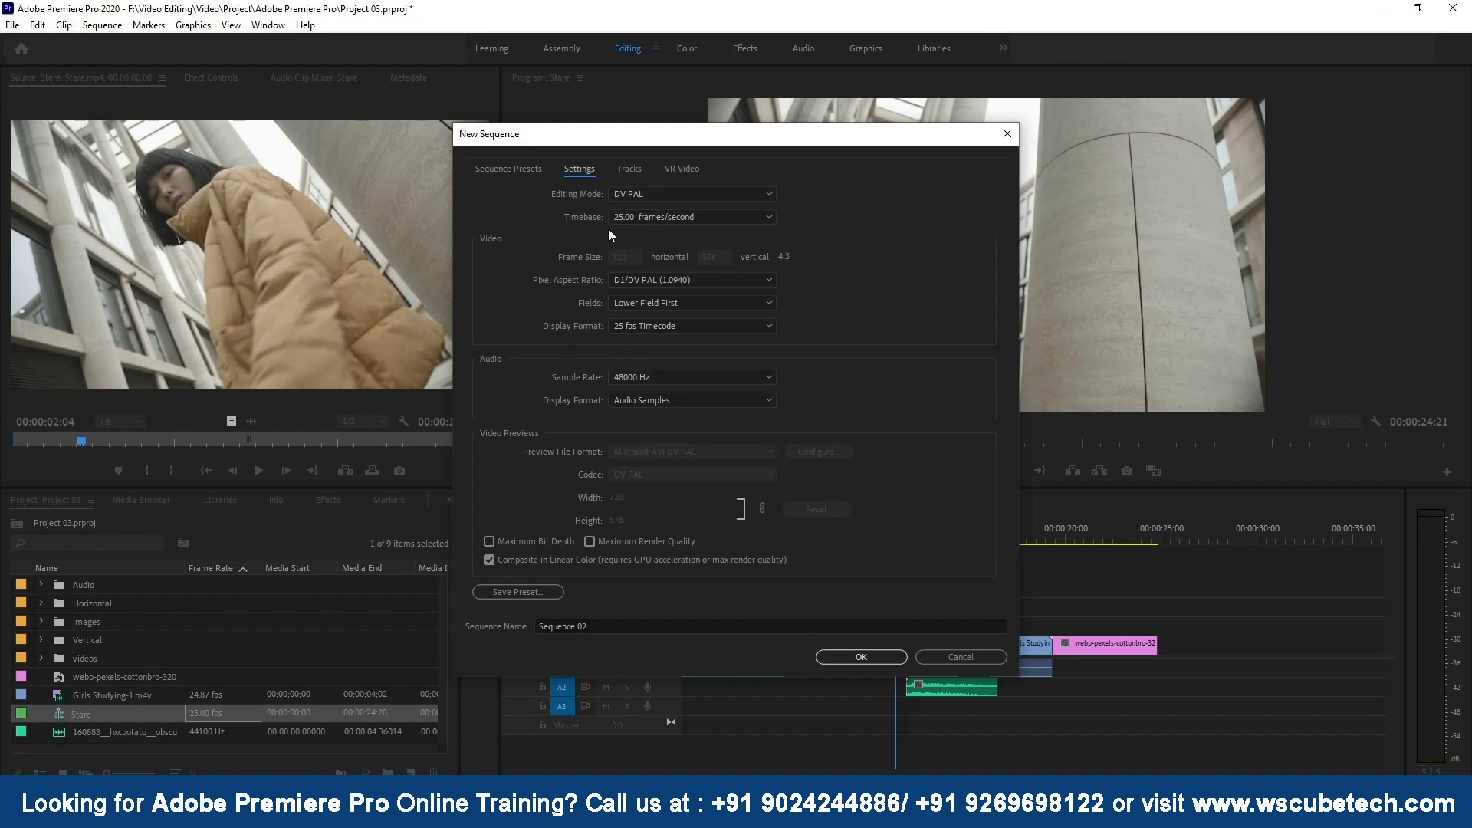
{"action": "left_click", "coordinate": [684, 195]}
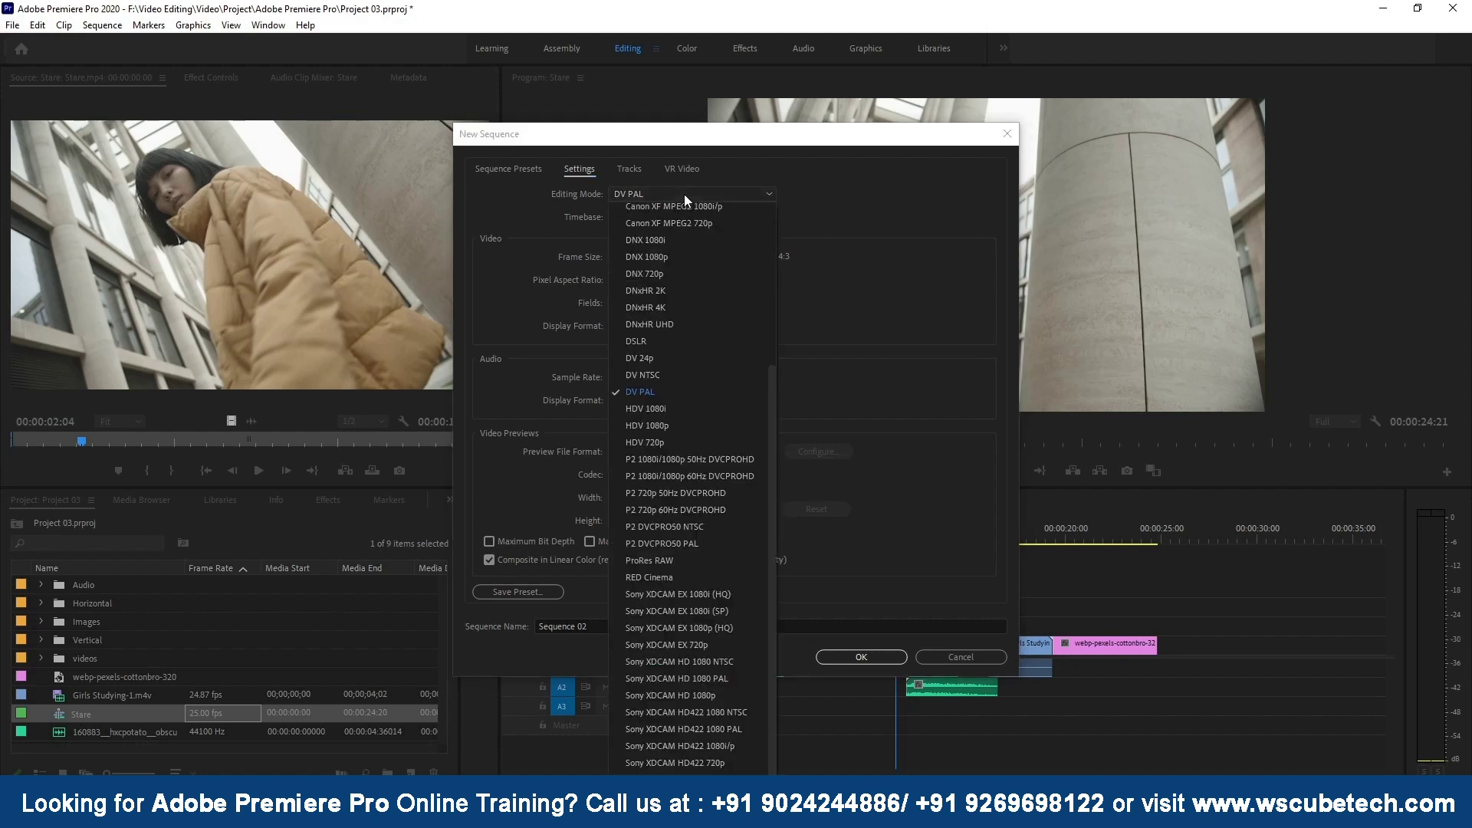
{"action": "left_click", "coordinate": [684, 195]}
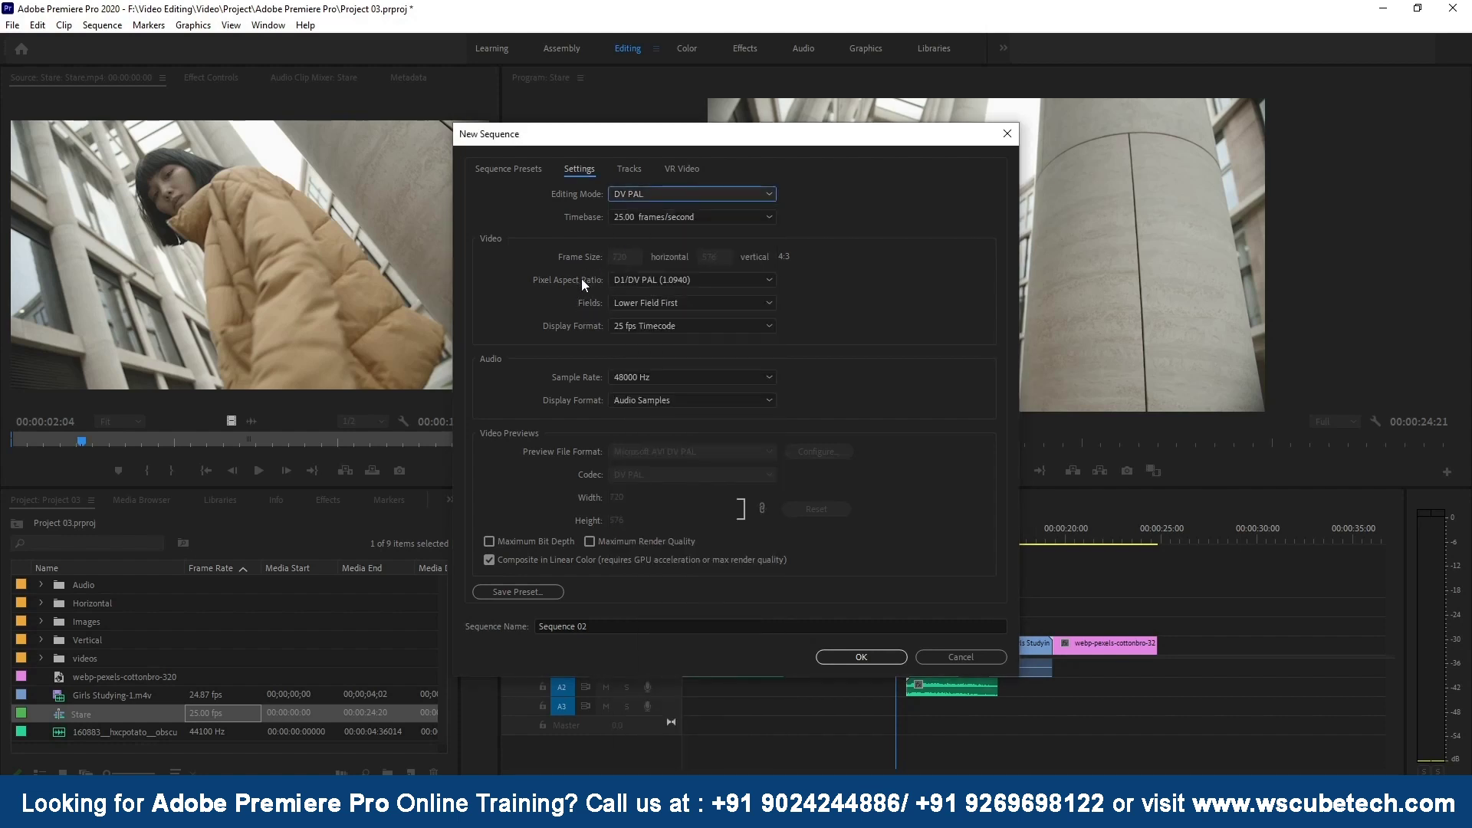
{"action": "left_click", "coordinate": [667, 276]}
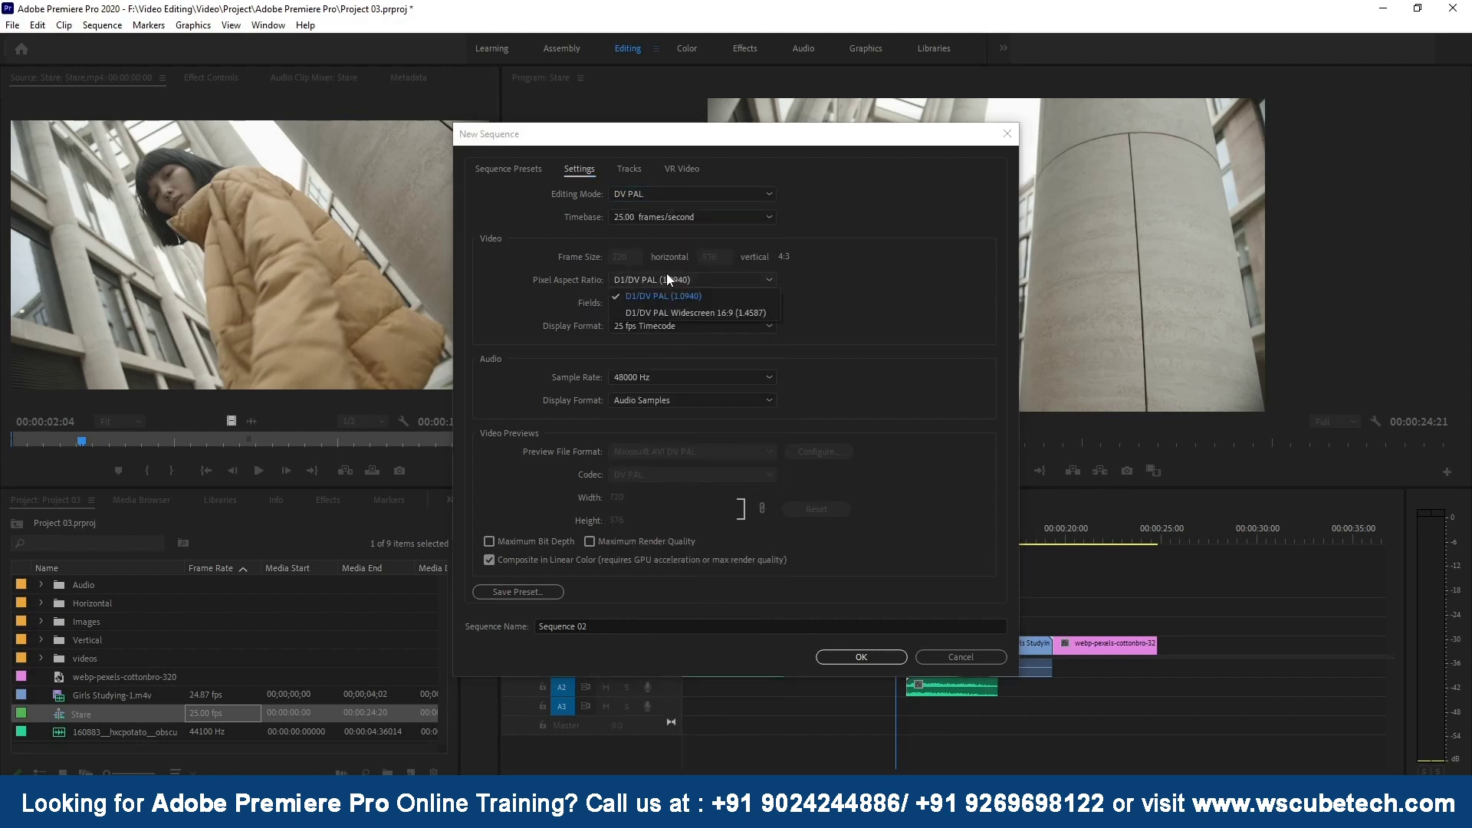
{"action": "left_click", "coordinate": [578, 257]}
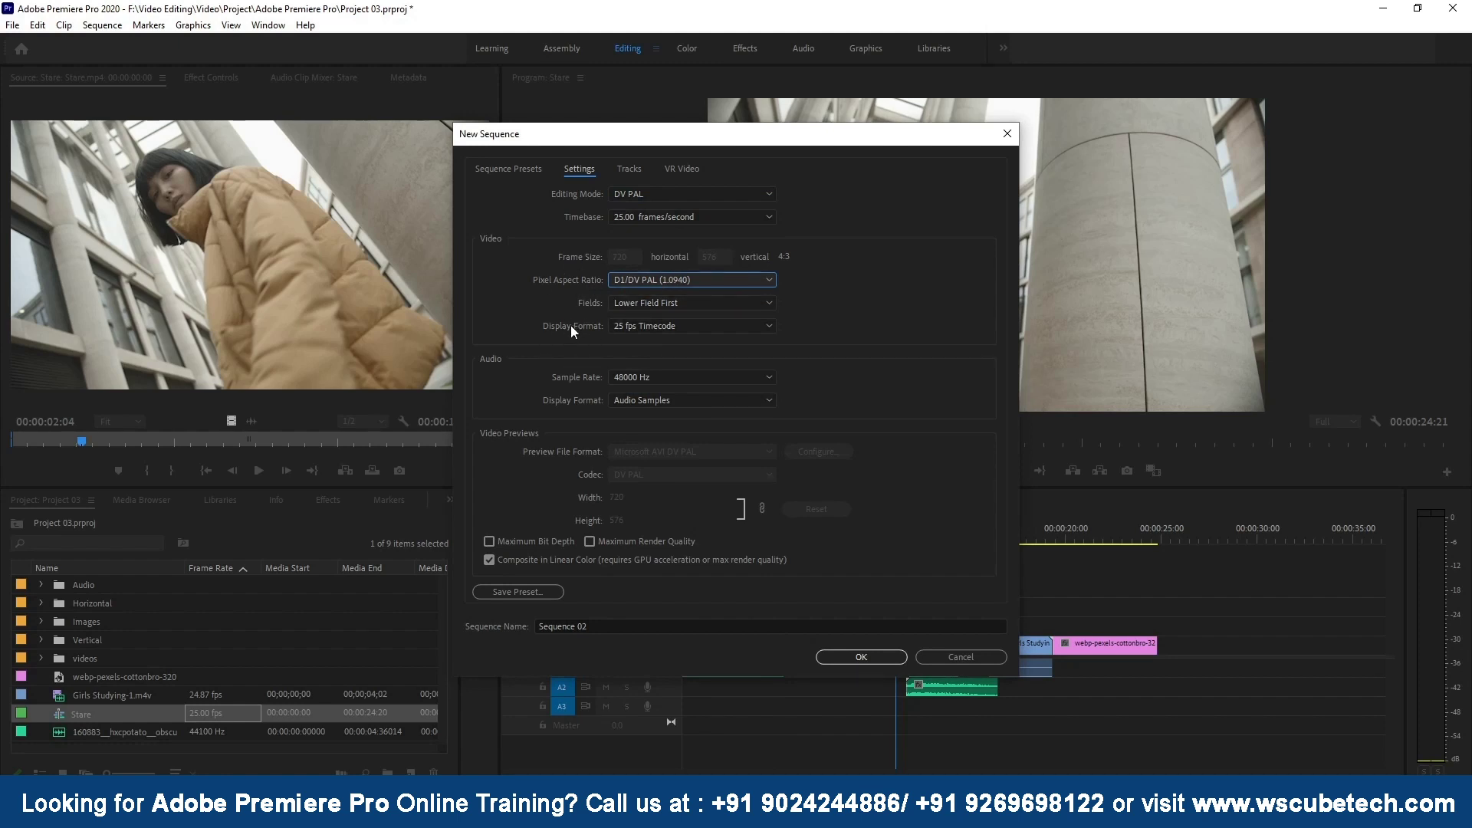
Browse the ARRI and Digital SLR 1080p preset folders, then show the Tracks setup
{"action": "left_click", "coordinate": [512, 171]}
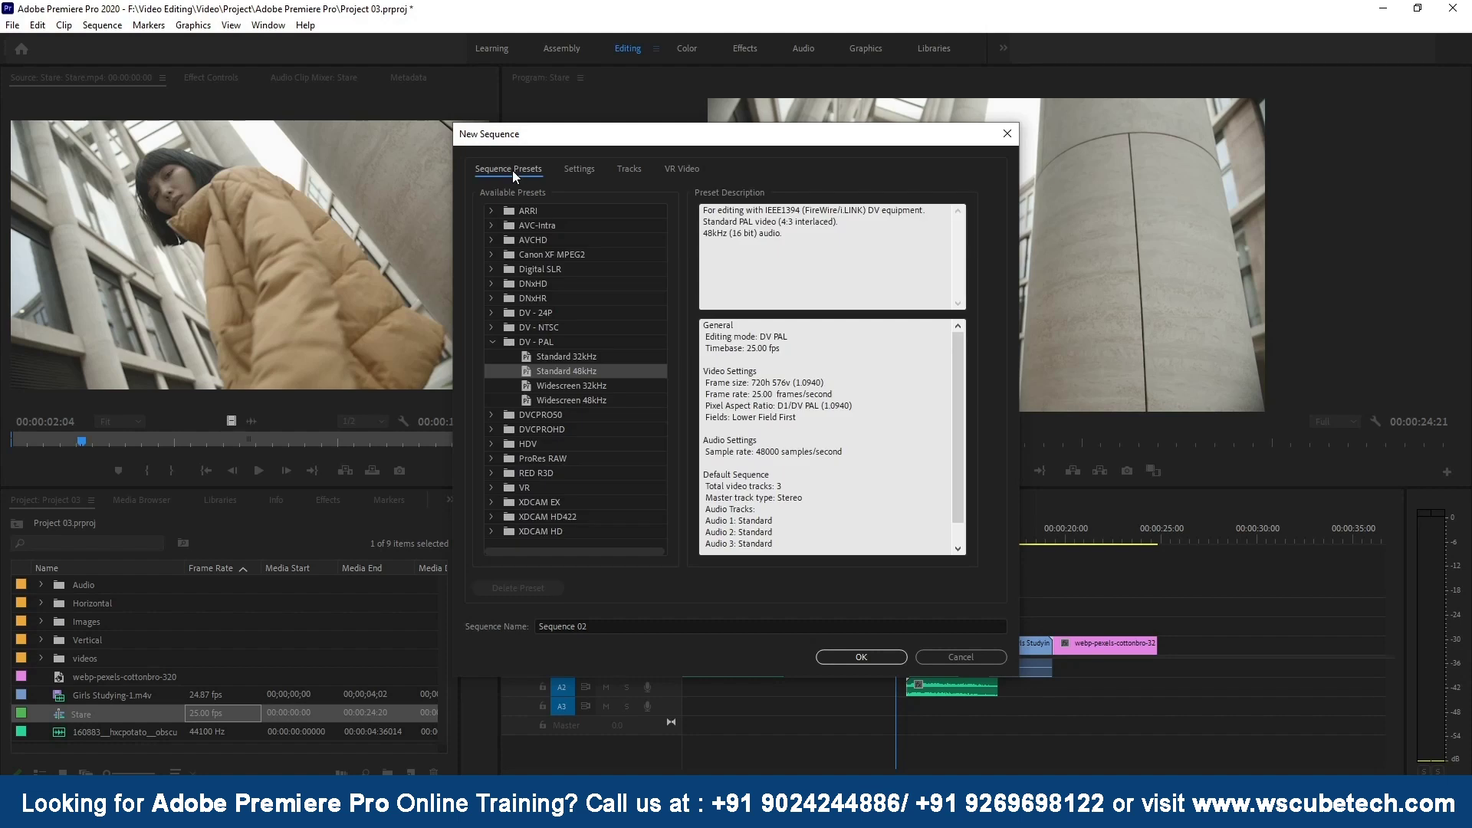
{"action": "left_click", "coordinate": [491, 211]}
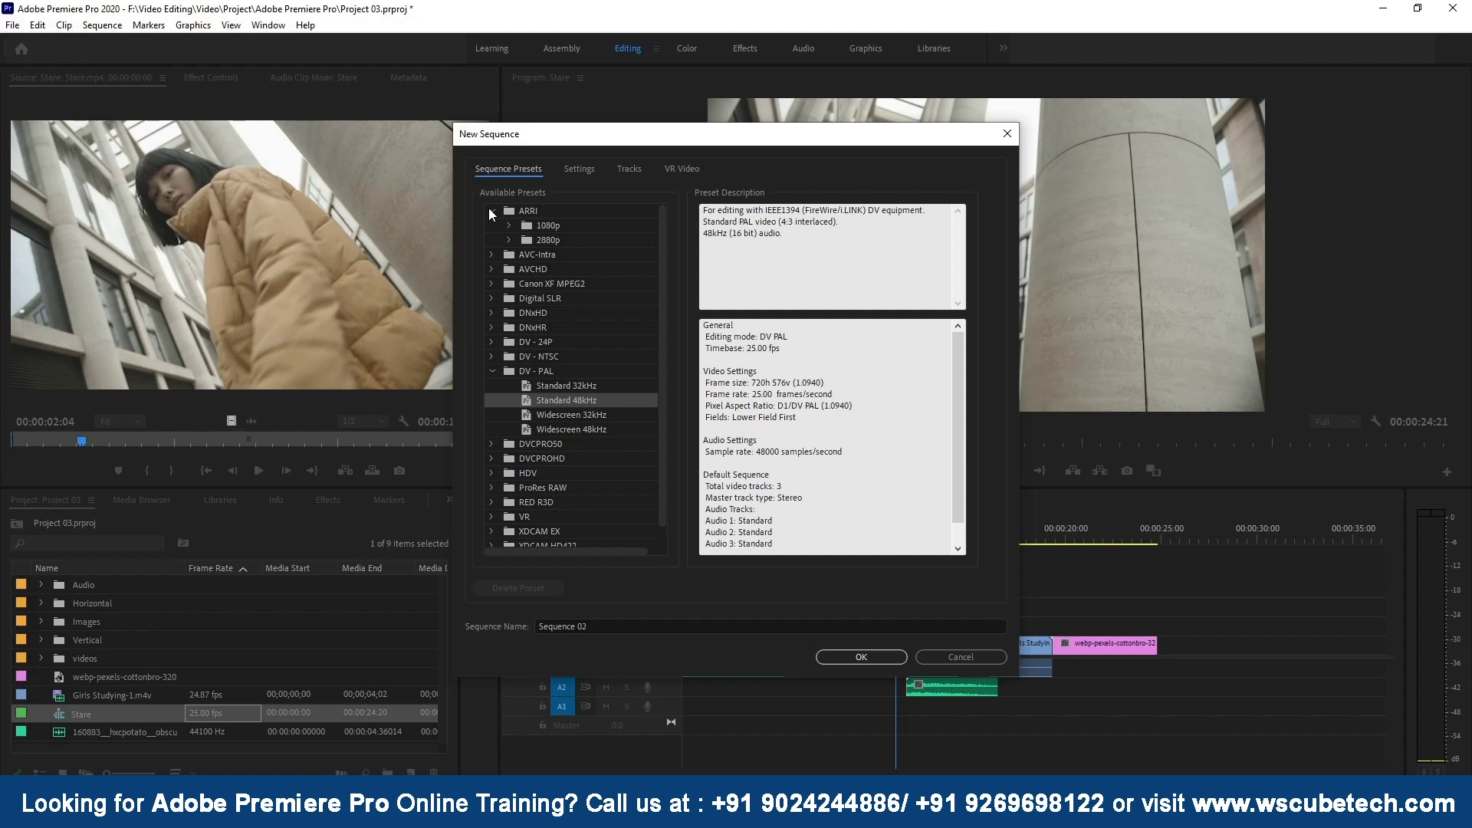
{"action": "left_click", "coordinate": [491, 212]}
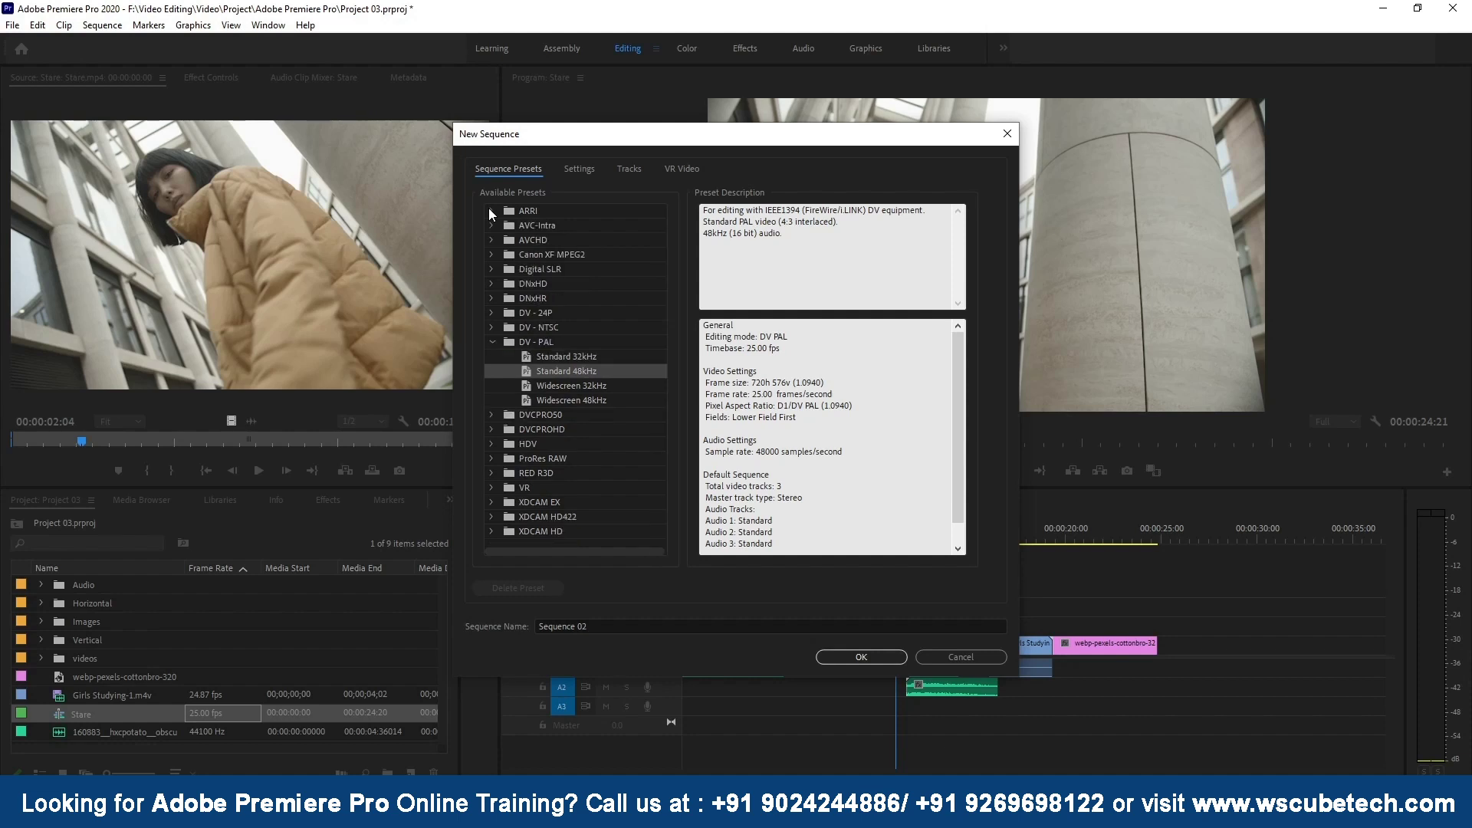
{"action": "left_click", "coordinate": [491, 265]}
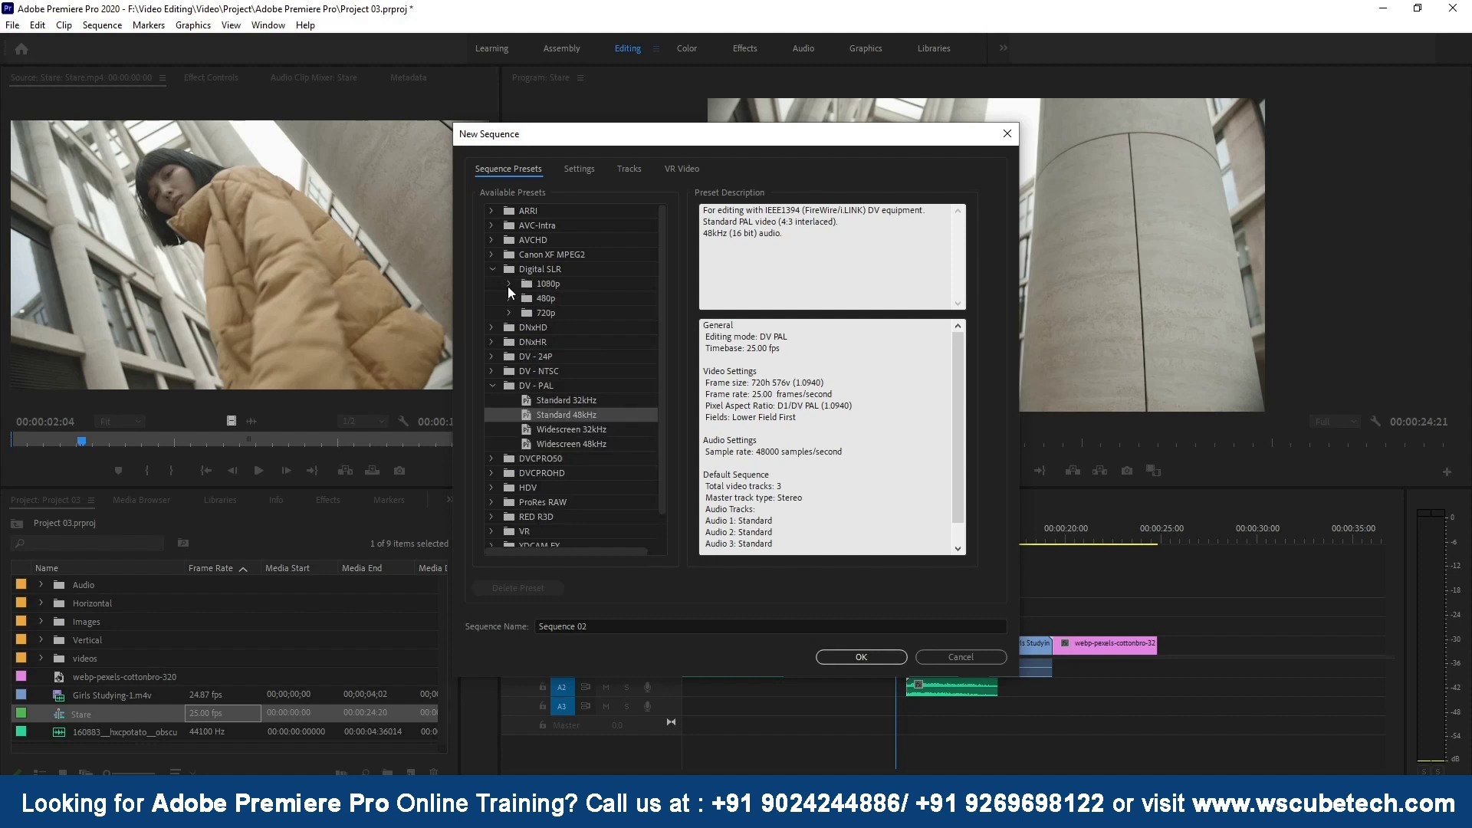
{"action": "left_click", "coordinate": [509, 284]}
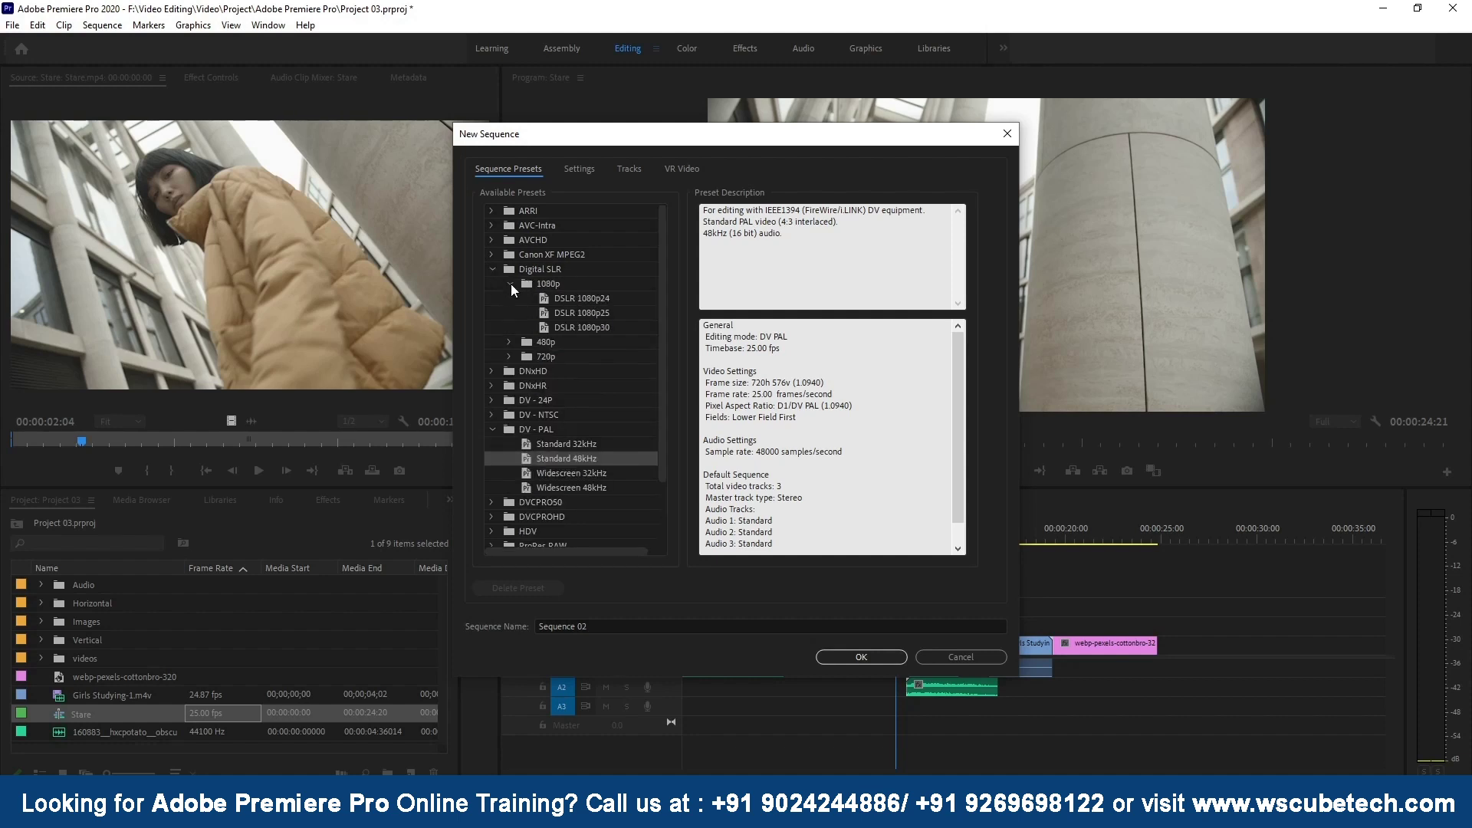
{"action": "left_click", "coordinate": [511, 284]}
{"action": "left_click", "coordinate": [492, 269]}
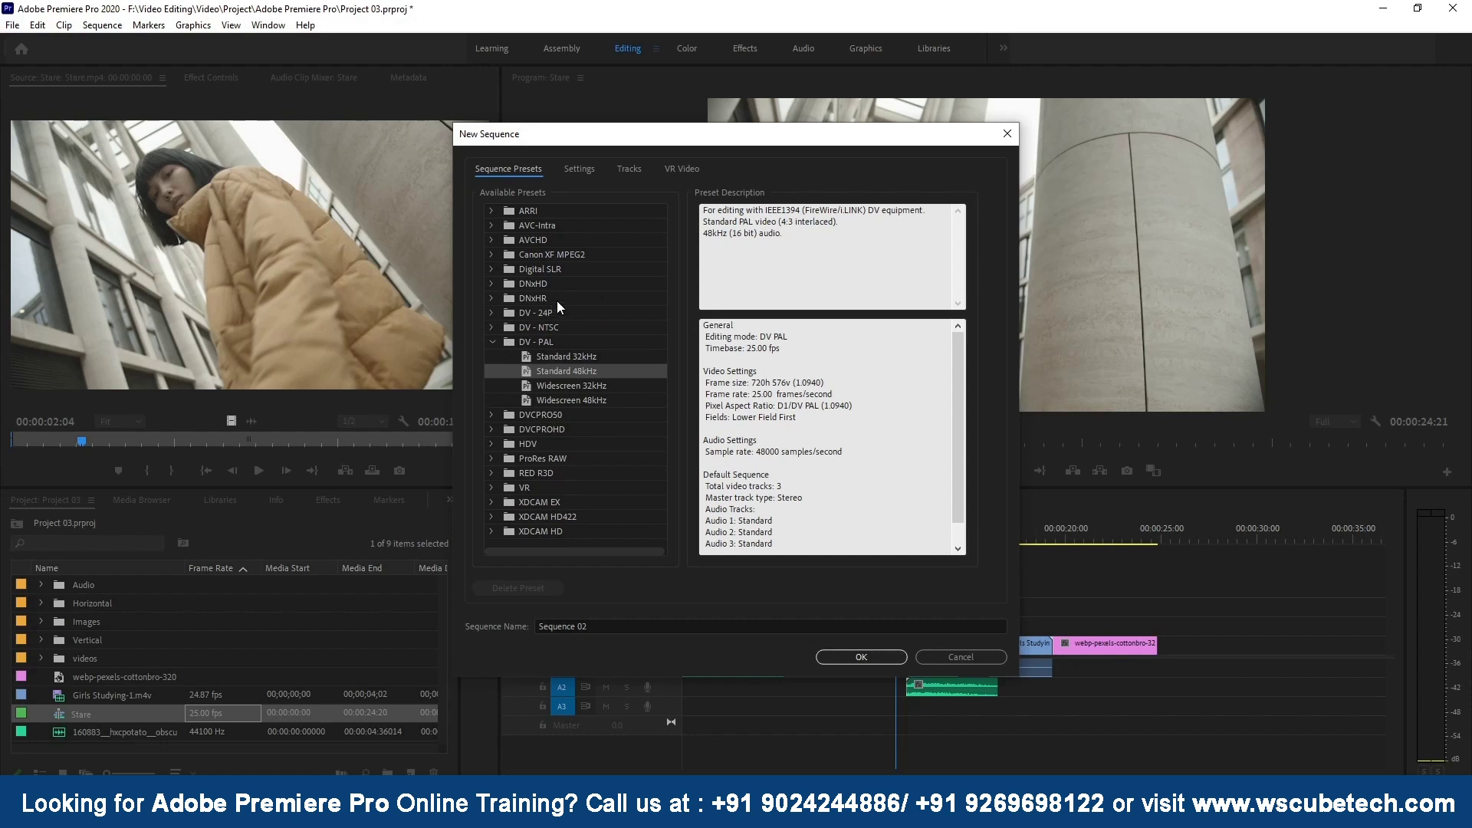
{"action": "left_click", "coordinate": [633, 164]}
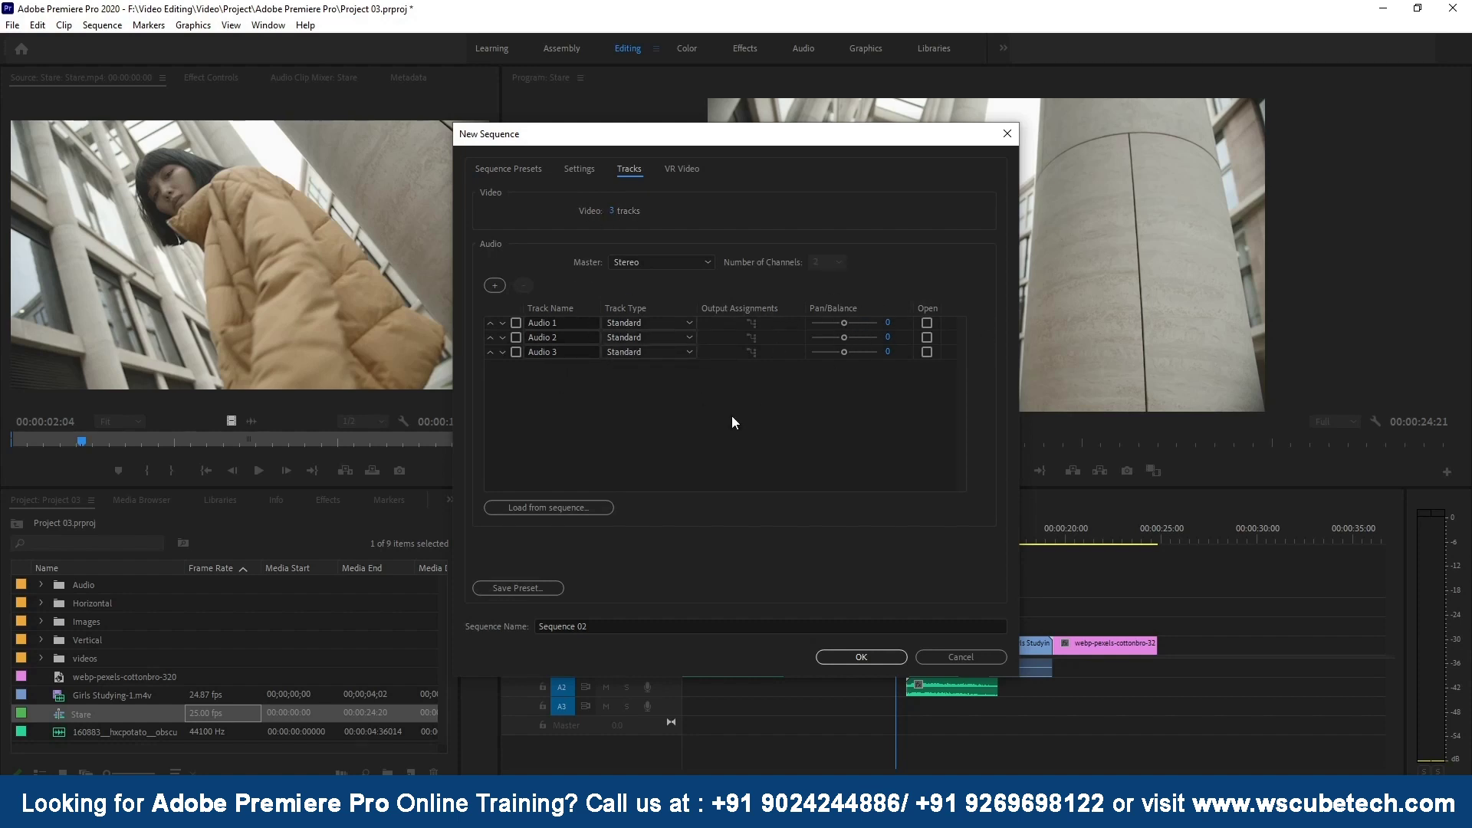
Keep Audio 1 as a Standard track, view the VR Video options, then return to Sequence Presets
{"action": "left_click", "coordinate": [684, 322]}
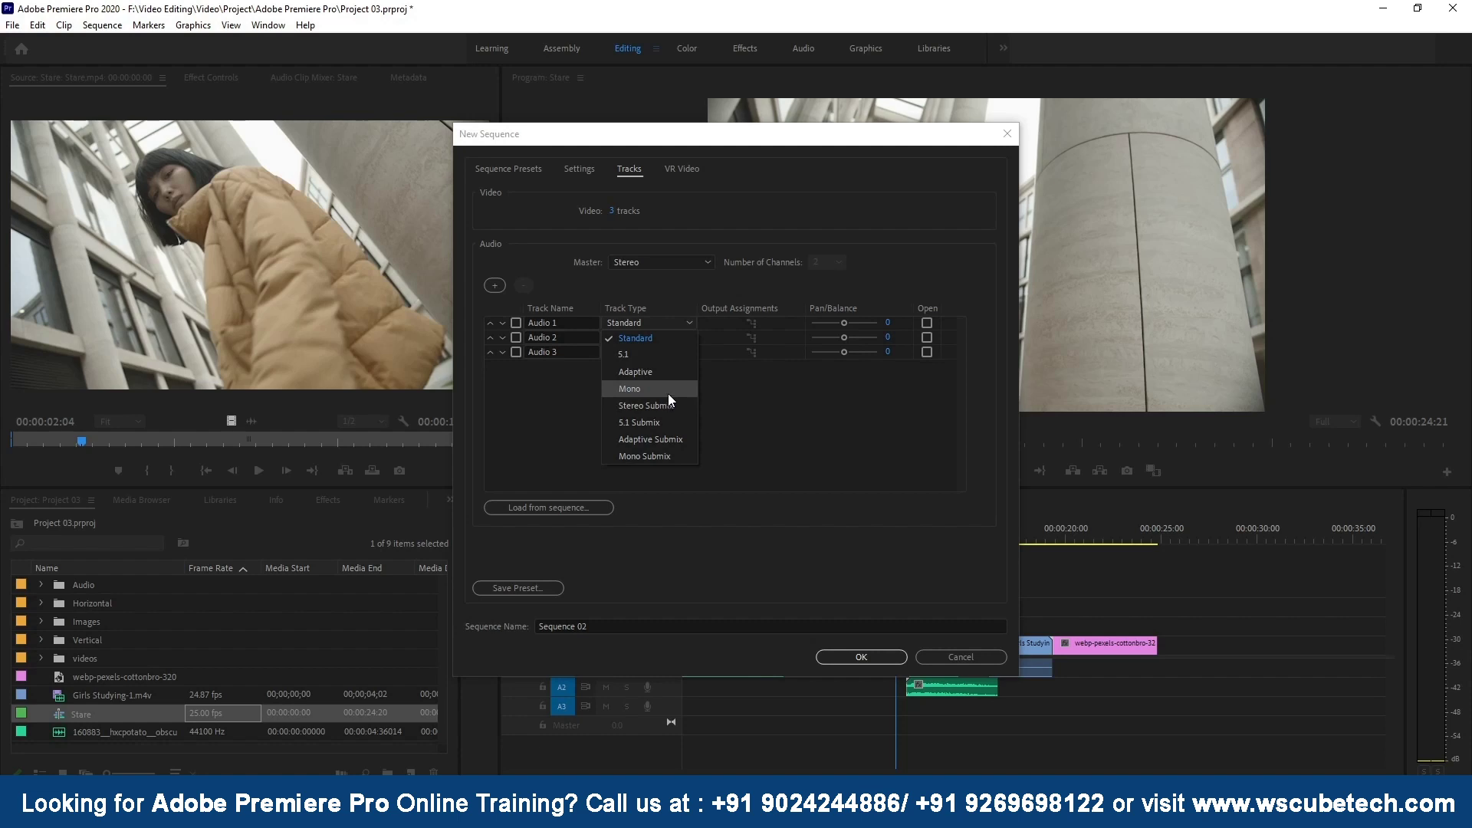
{"action": "left_click", "coordinate": [678, 326]}
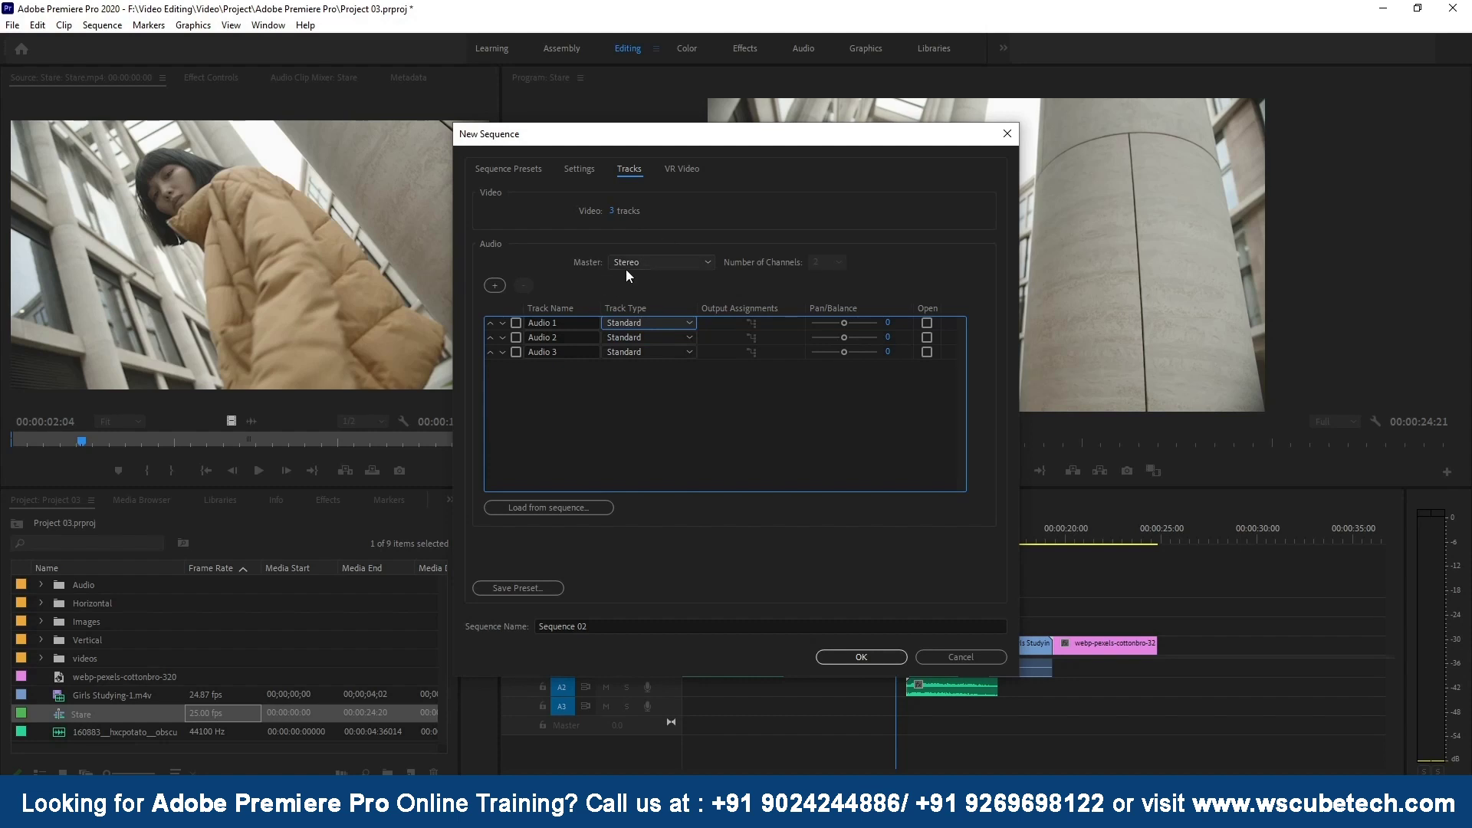
{"action": "left_click", "coordinate": [683, 170]}
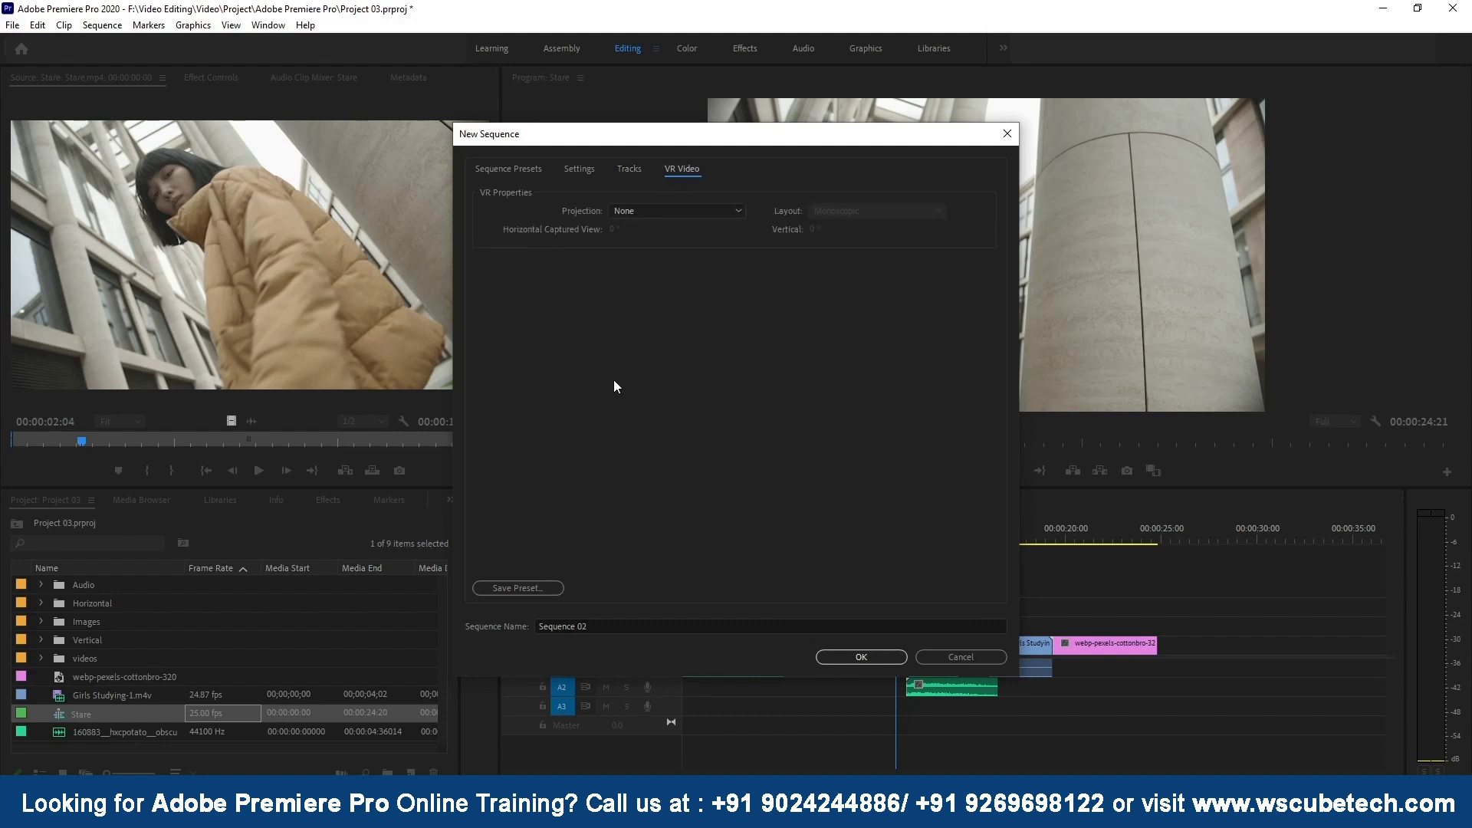
{"action": "left_click", "coordinate": [514, 169]}
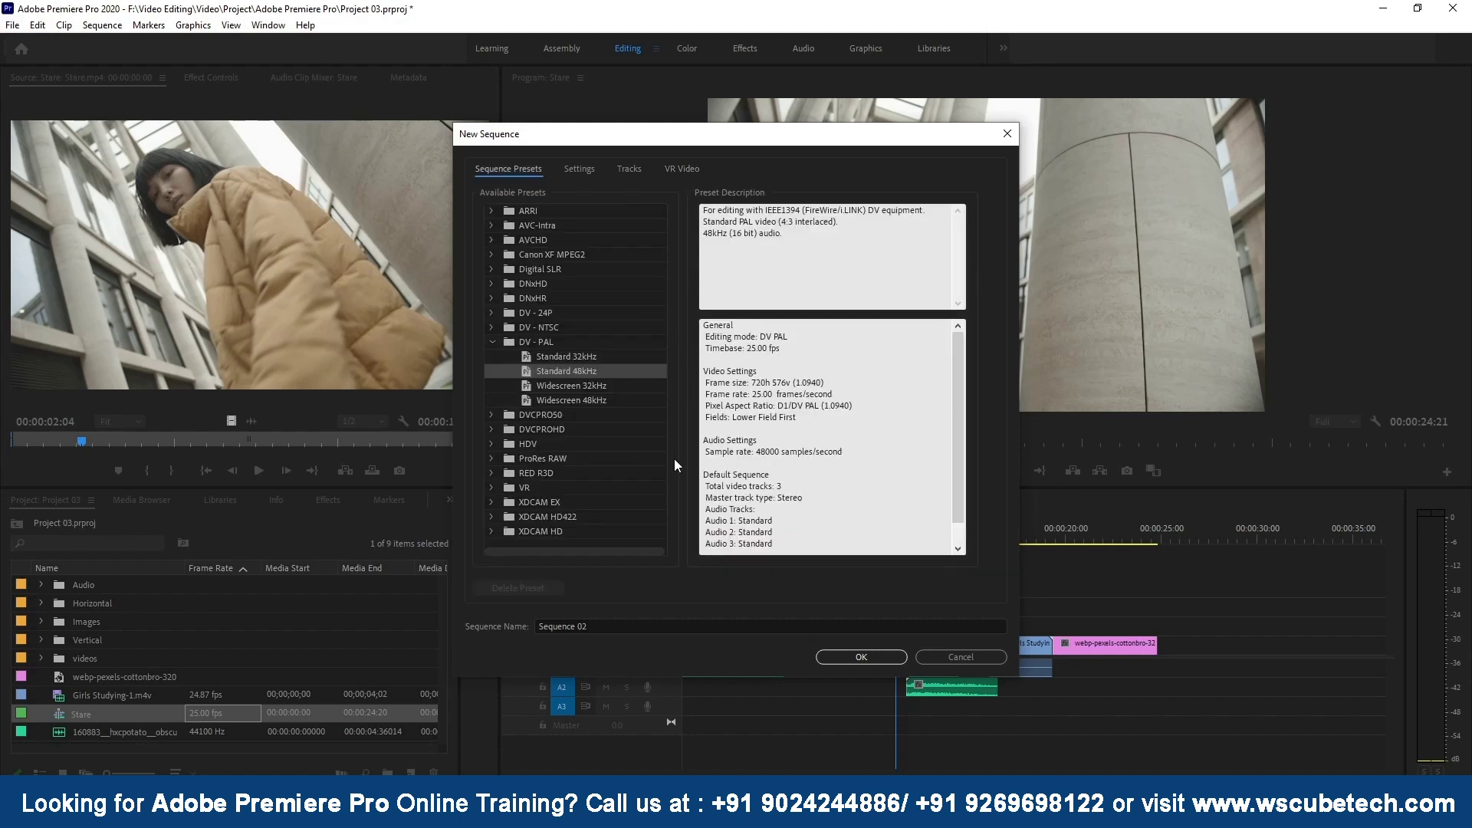
Create Sequence 02 using the Digital SLR > 1080p > DSLR 1080p25 preset
{"action": "left_click", "coordinate": [492, 341]}
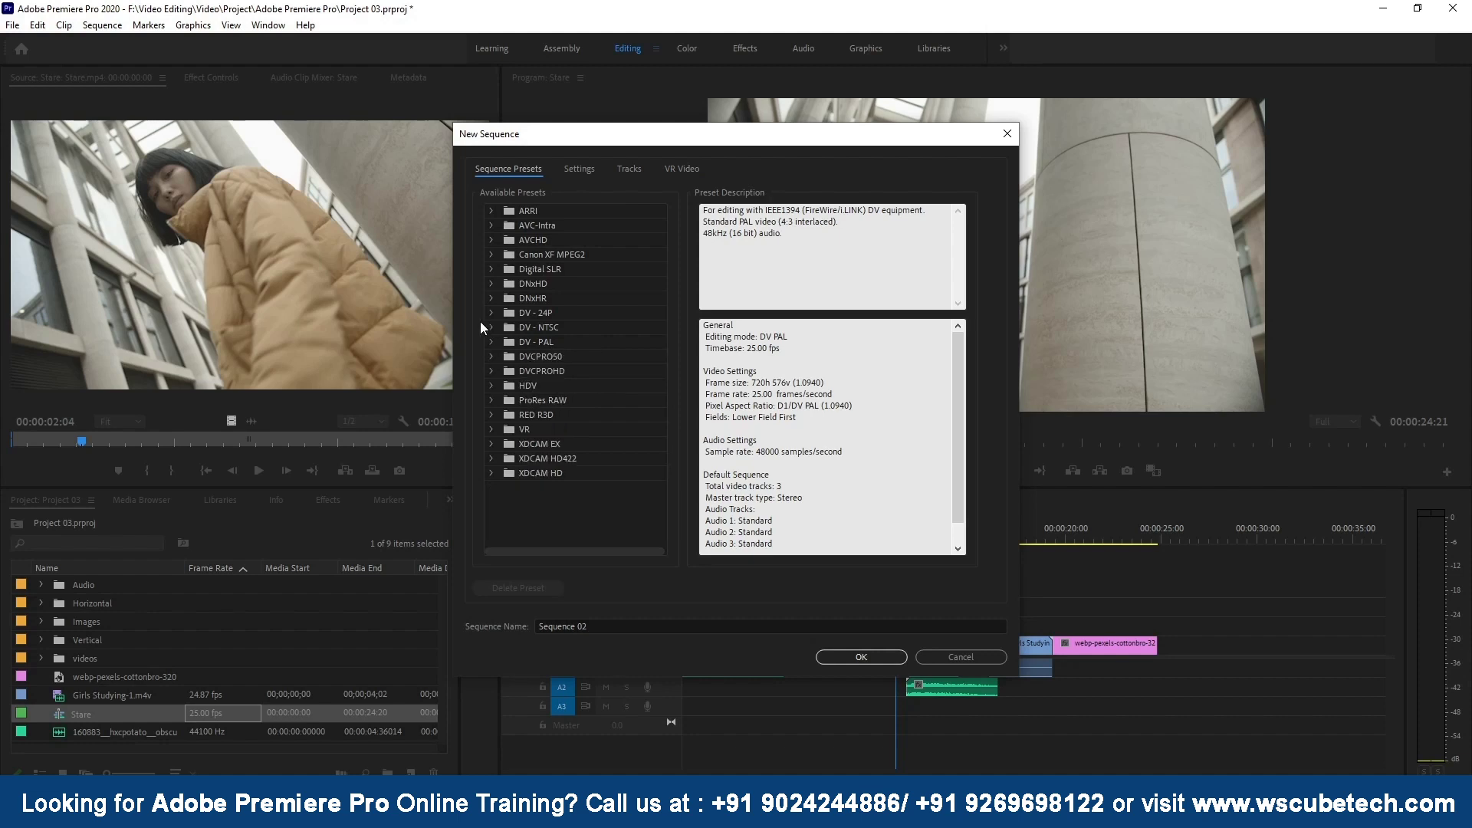
{"action": "left_click", "coordinate": [493, 268]}
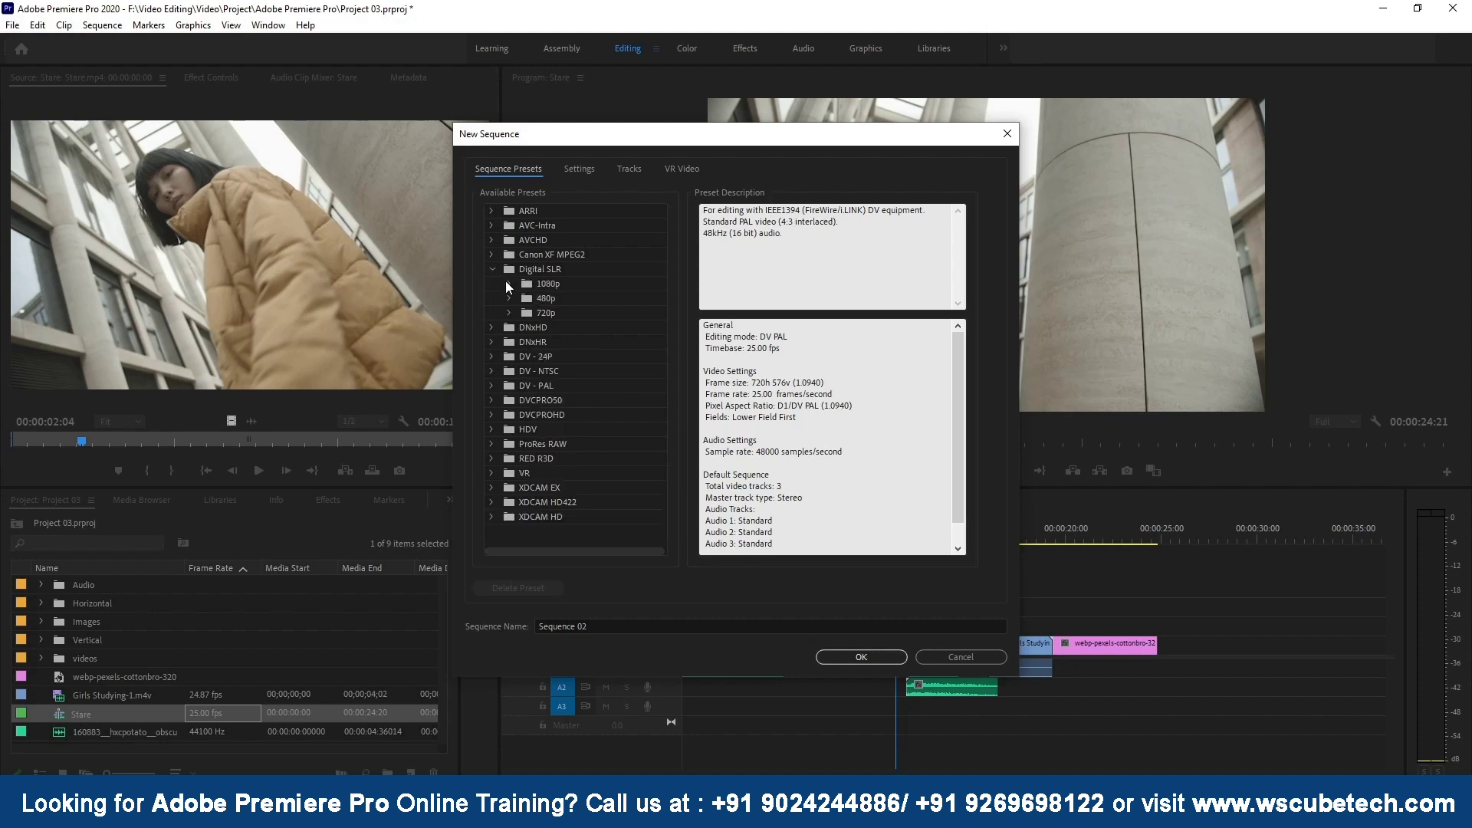
{"action": "left_click", "coordinate": [509, 283]}
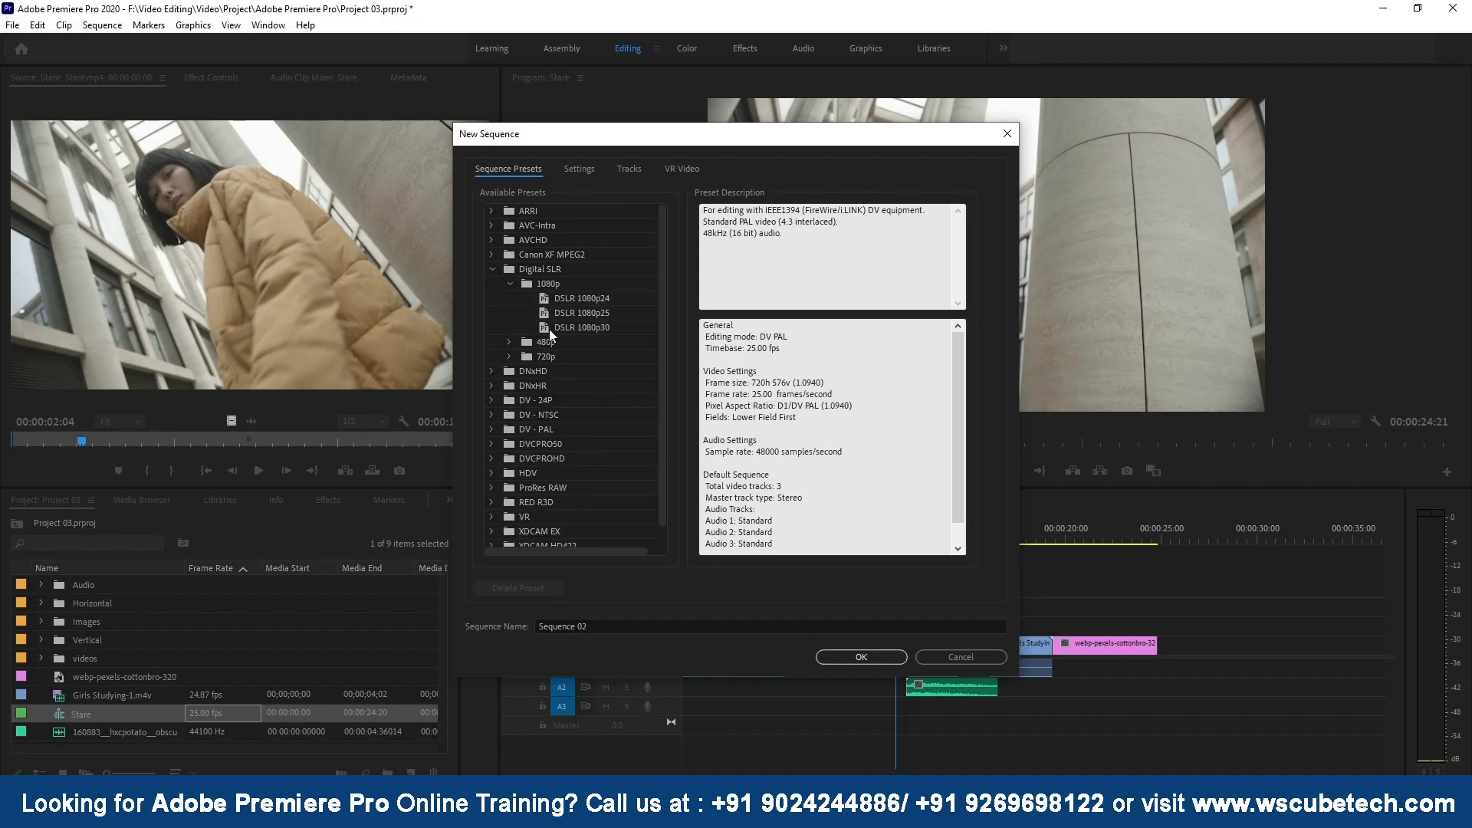
{"action": "left_click", "coordinate": [599, 312]}
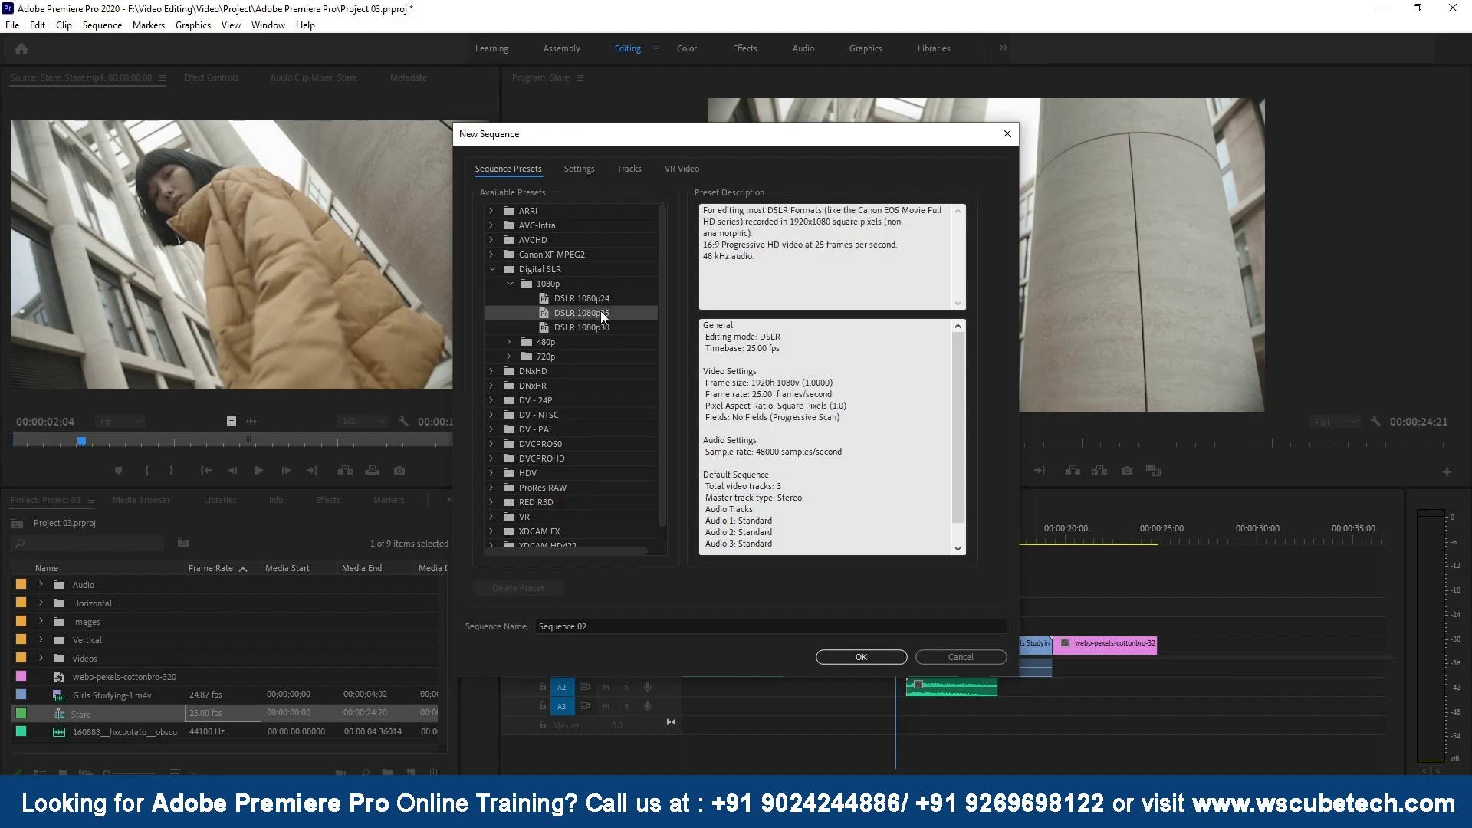
{"action": "left_click", "coordinate": [861, 657]}
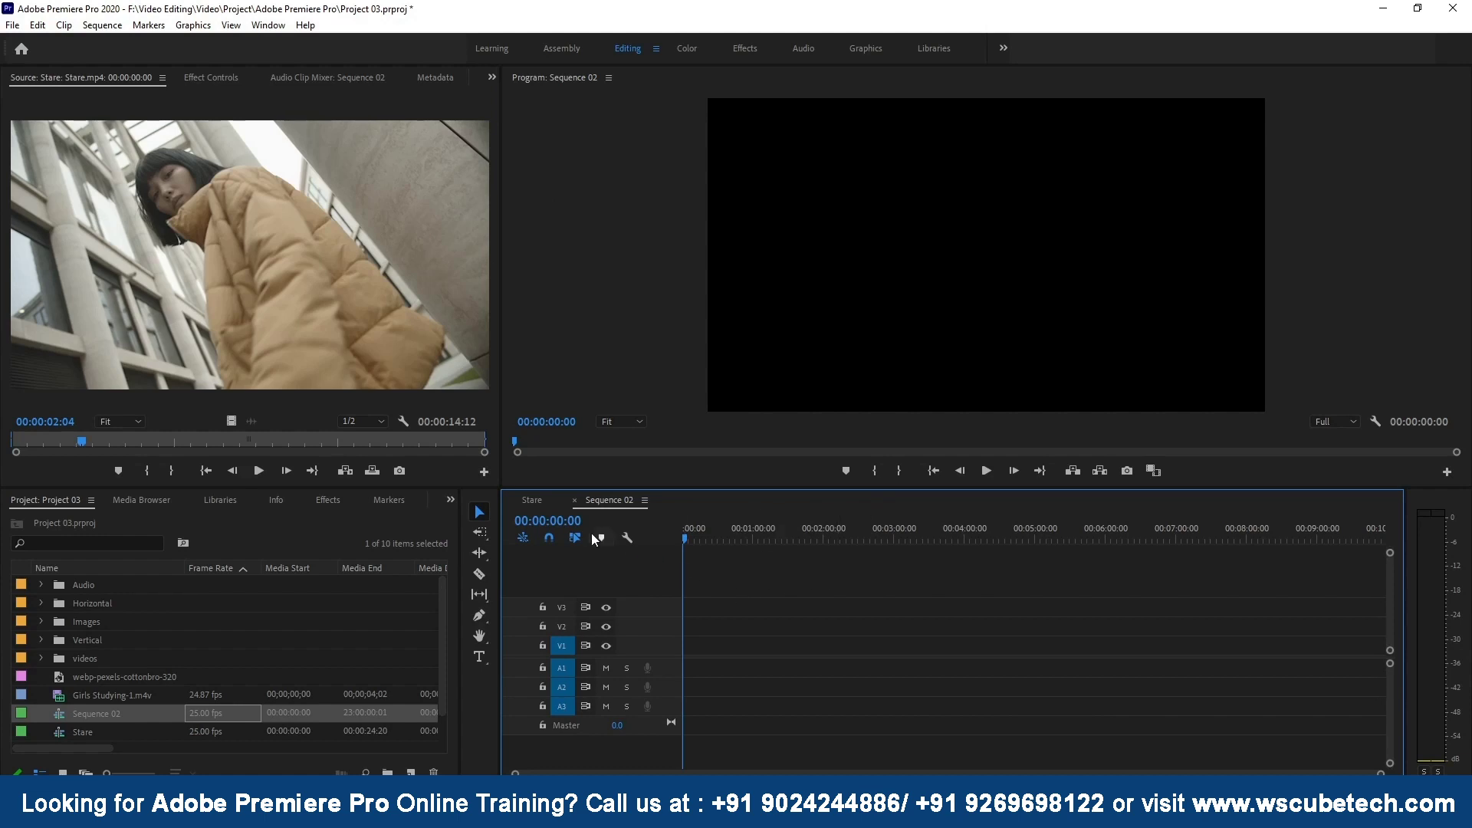
Switch between the Stare and Sequence 02 timeline tabs and look at the timeline display options
{"action": "left_click", "coordinate": [535, 498]}
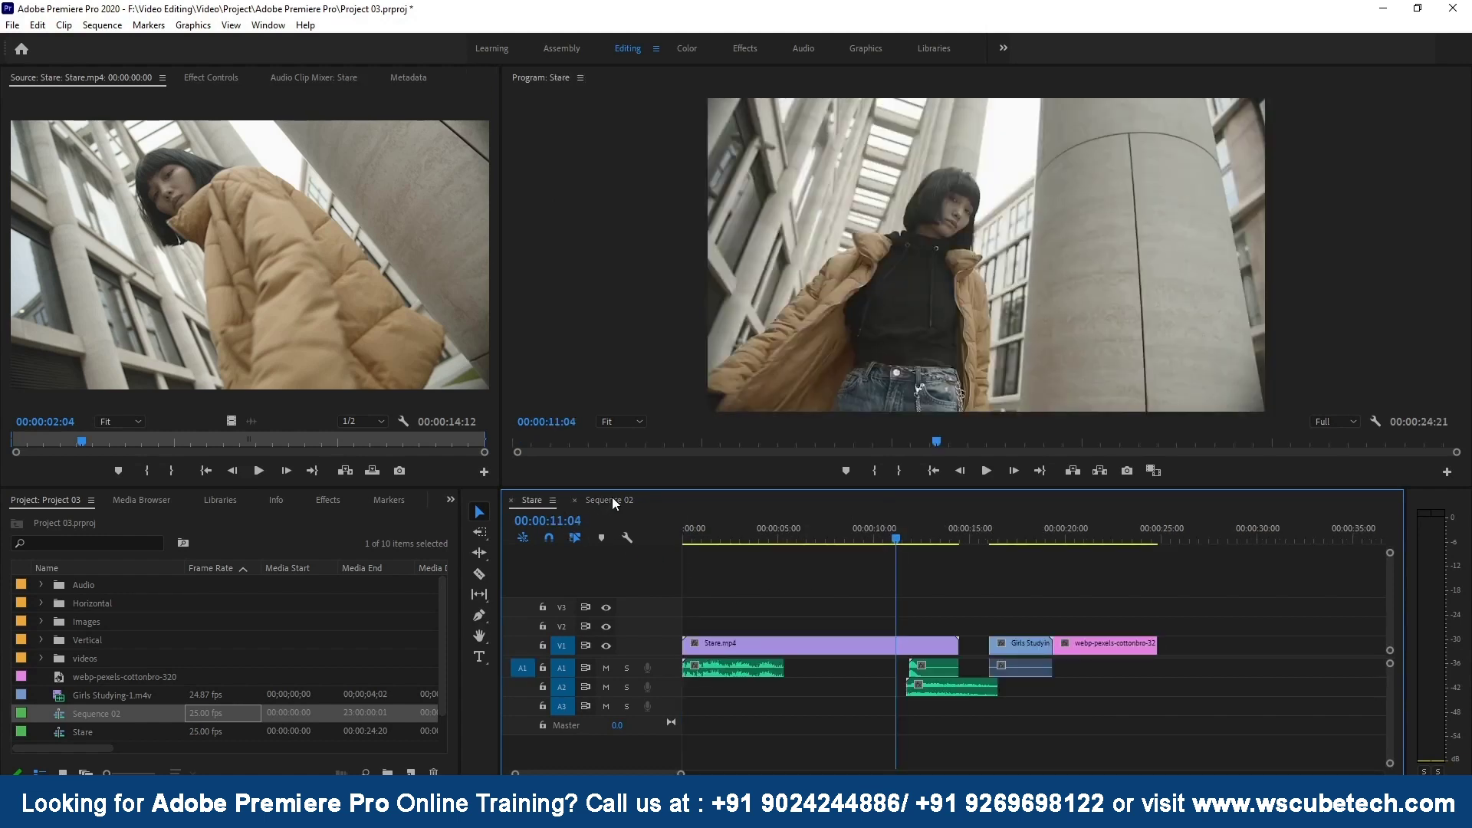
{"action": "left_click", "coordinate": [612, 497]}
{"action": "left_click", "coordinate": [547, 498]}
{"action": "left_click", "coordinate": [611, 501]}
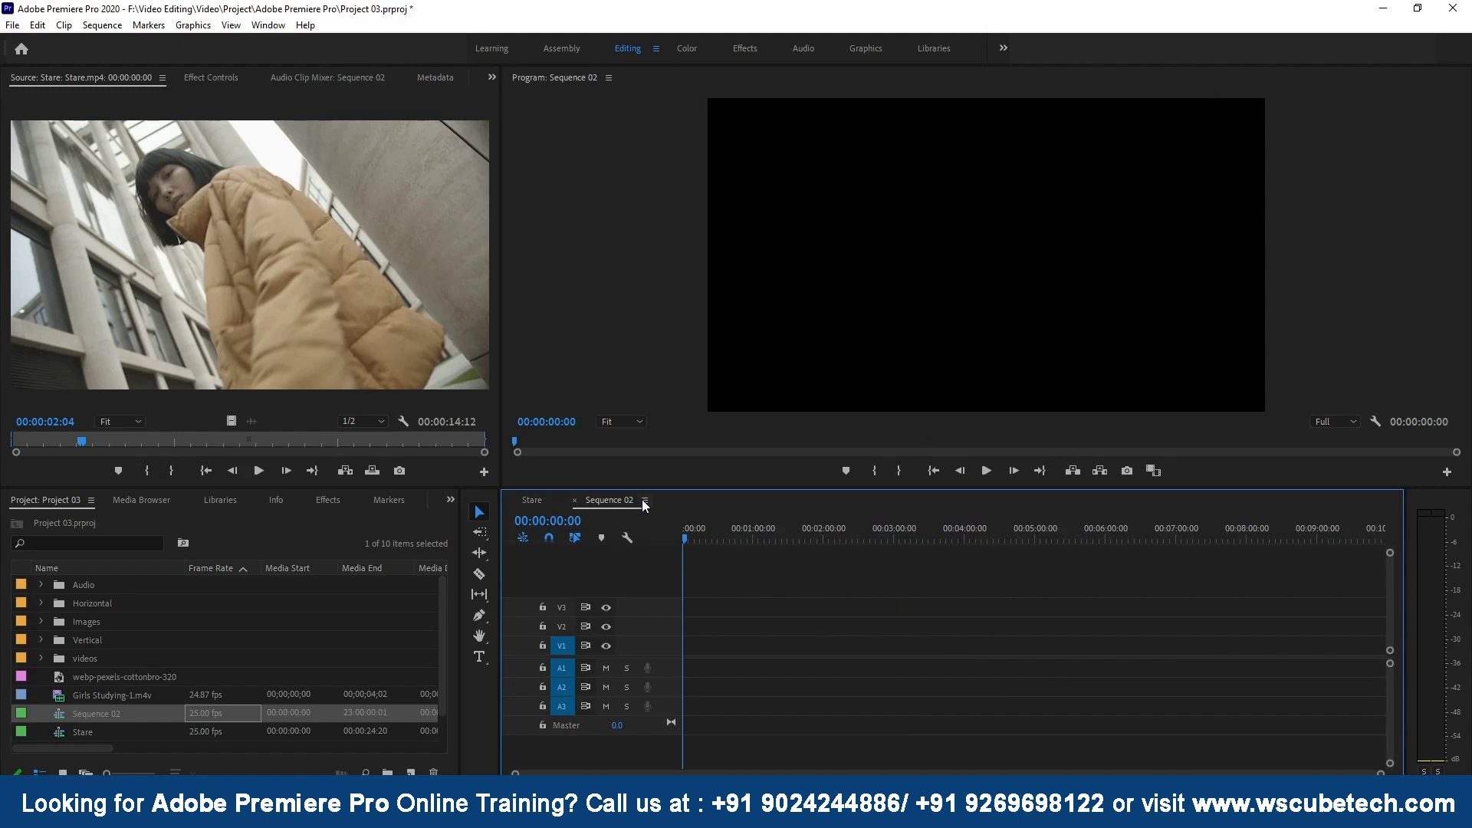
{"action": "left_click", "coordinate": [644, 502]}
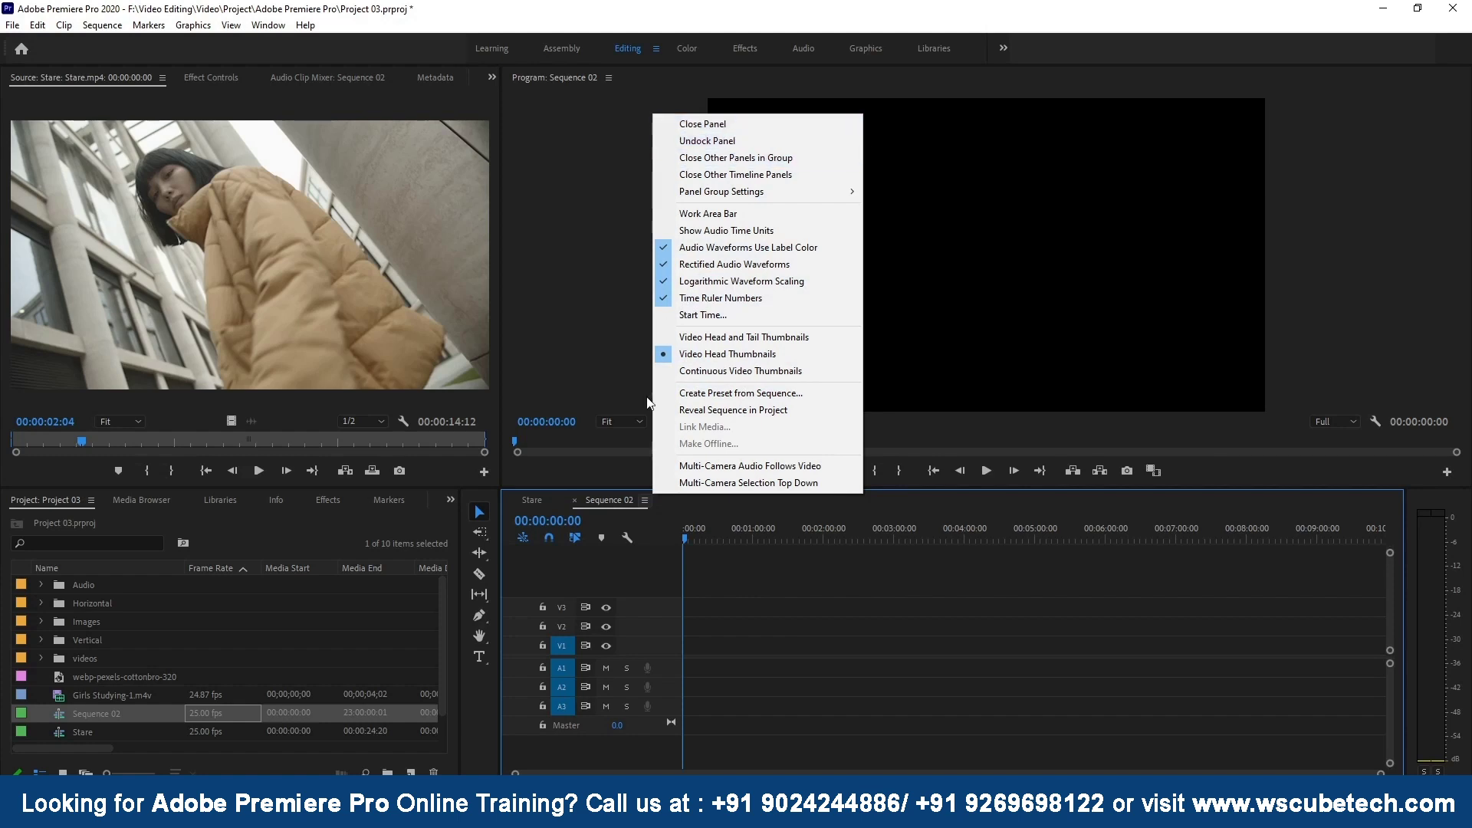
{"action": "left_click", "coordinate": [630, 511]}
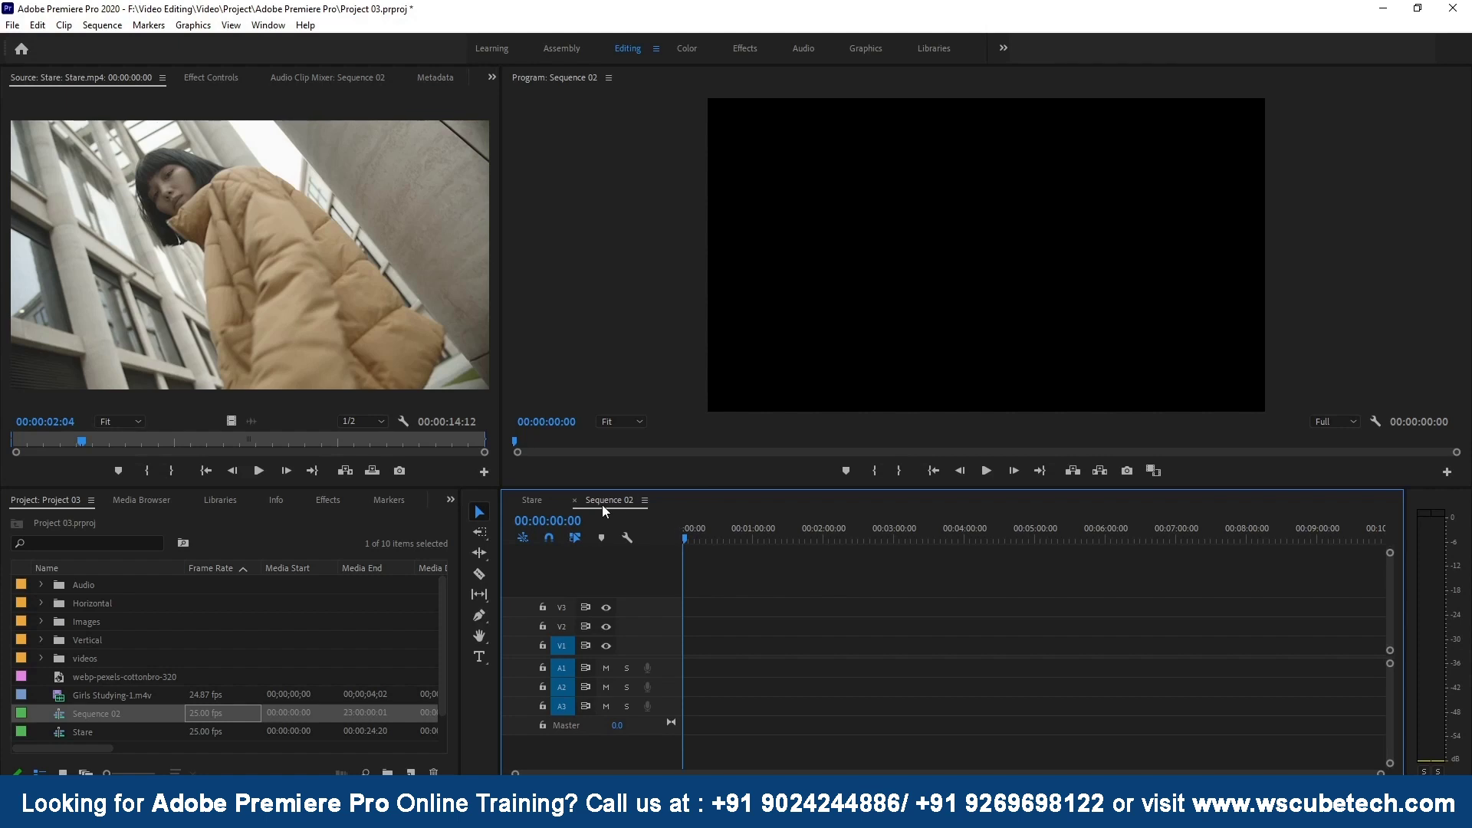
{"action": "left_click", "coordinate": [546, 500]}
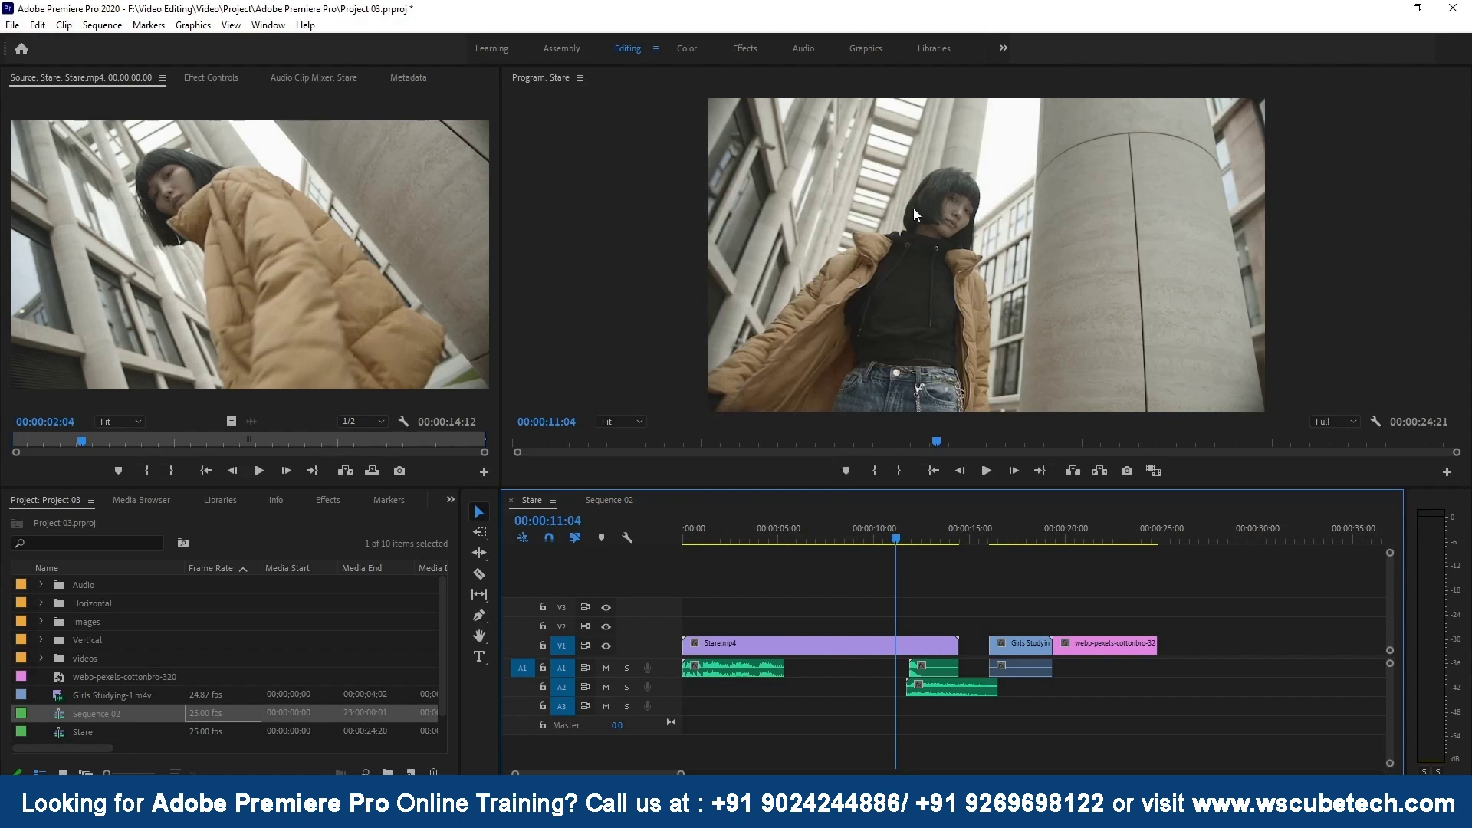
{"action": "left_click", "coordinate": [617, 501]}
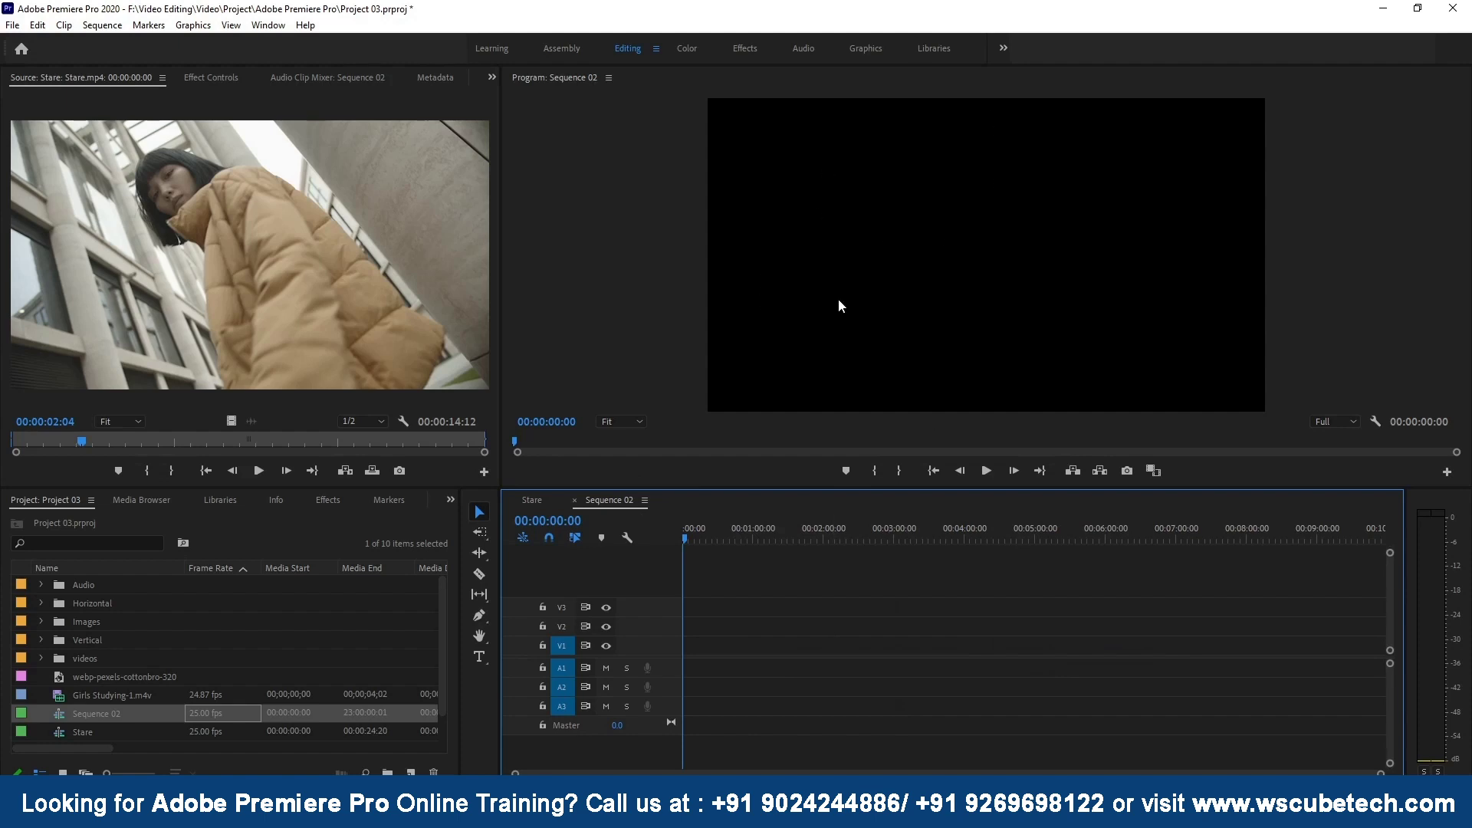
{"action": "left_click", "coordinate": [533, 501]}
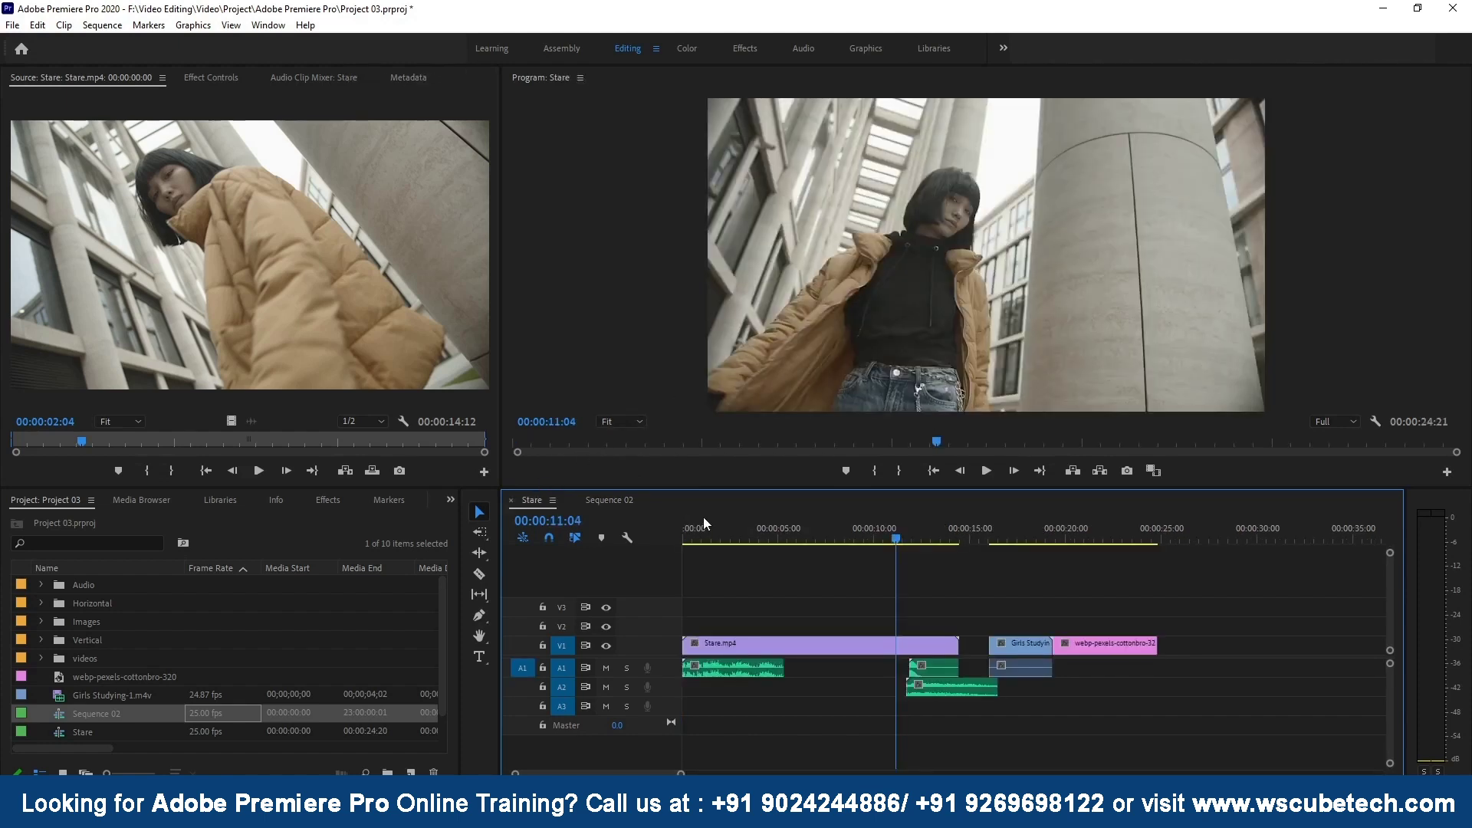
Close Sequence 02, reopen it from the Project panel, and start renaming it
{"action": "left_click", "coordinate": [605, 499]}
{"action": "left_click", "coordinate": [575, 499]}
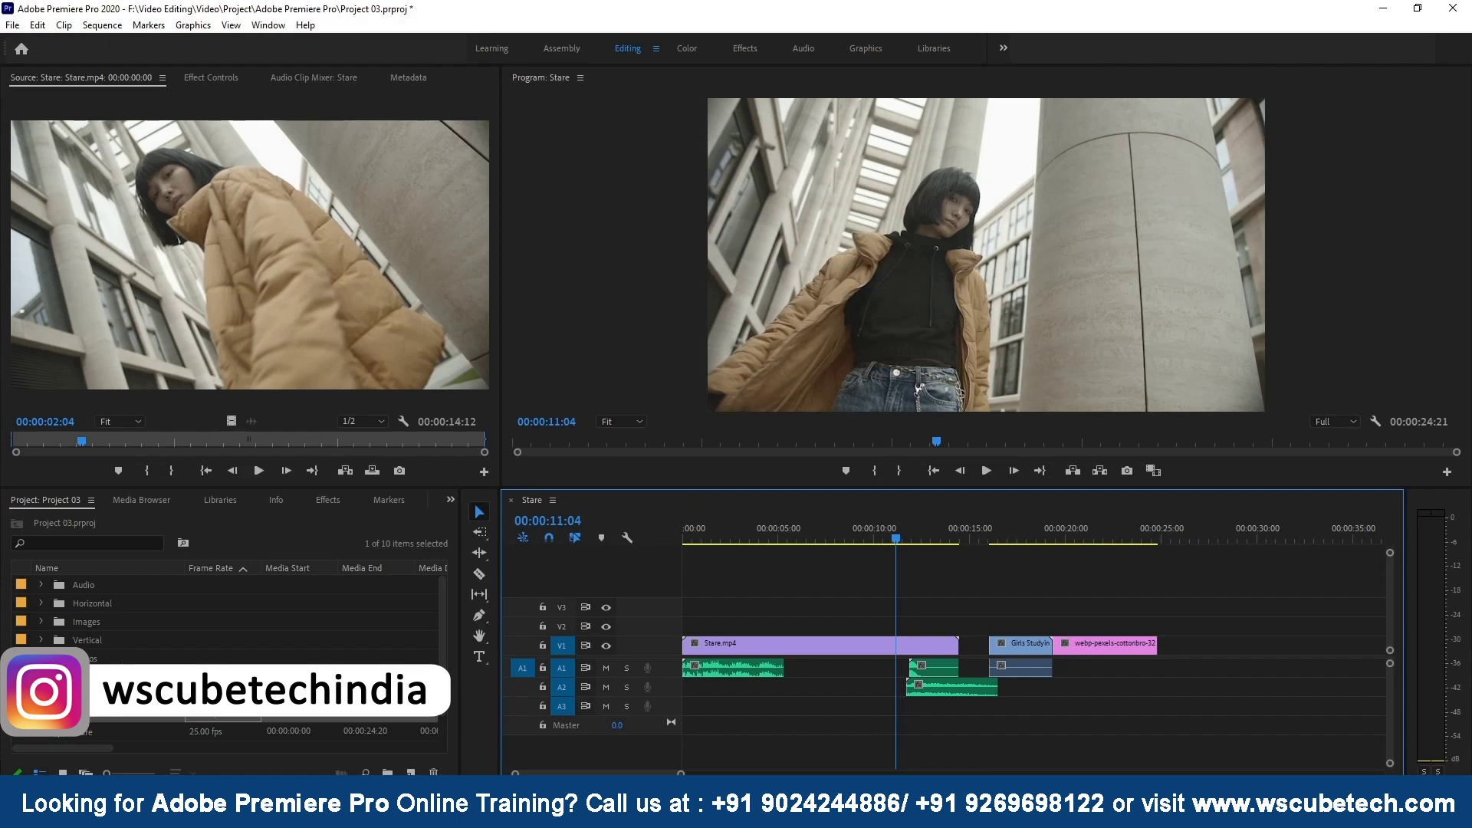
{"action": "scroll", "coordinate": [71, 738], "scroll_direction": "down", "scroll_amount": 1}
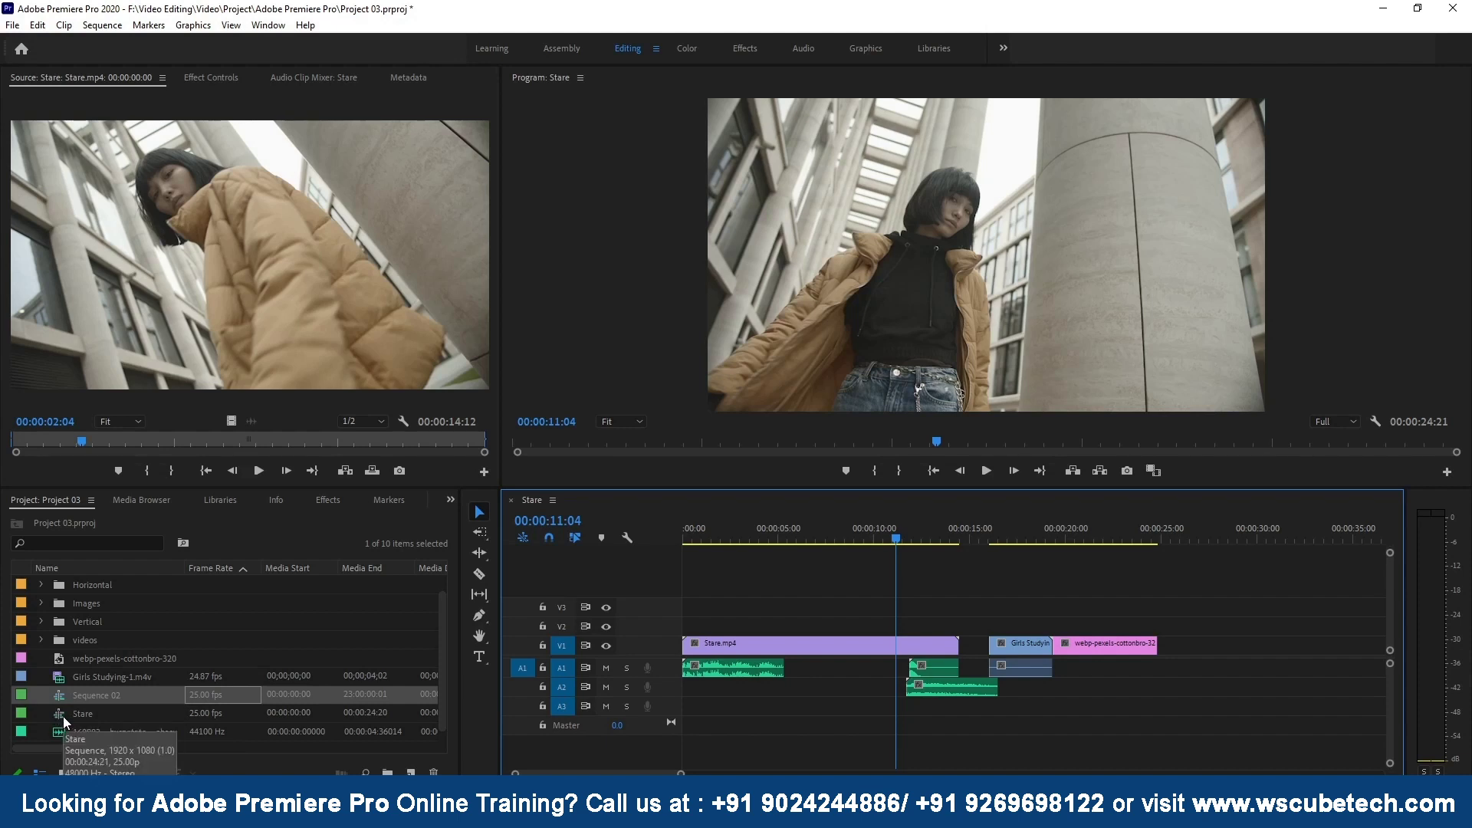
{"action": "left_click", "coordinate": [167, 696], "text": "ctrl"}
{"action": "double_click", "coordinate": [167, 696]}
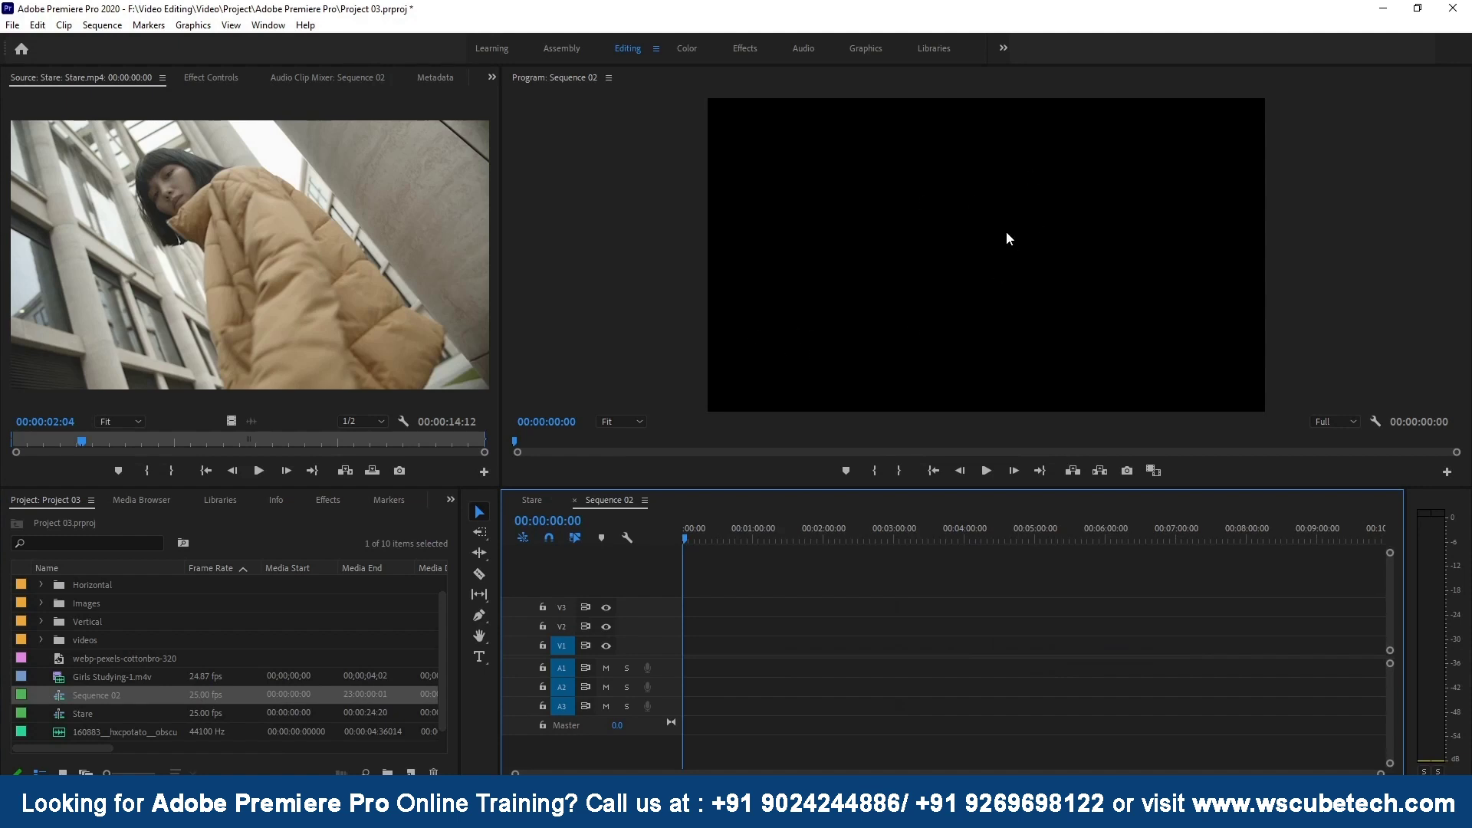
{"action": "left_click", "coordinate": [114, 693]}
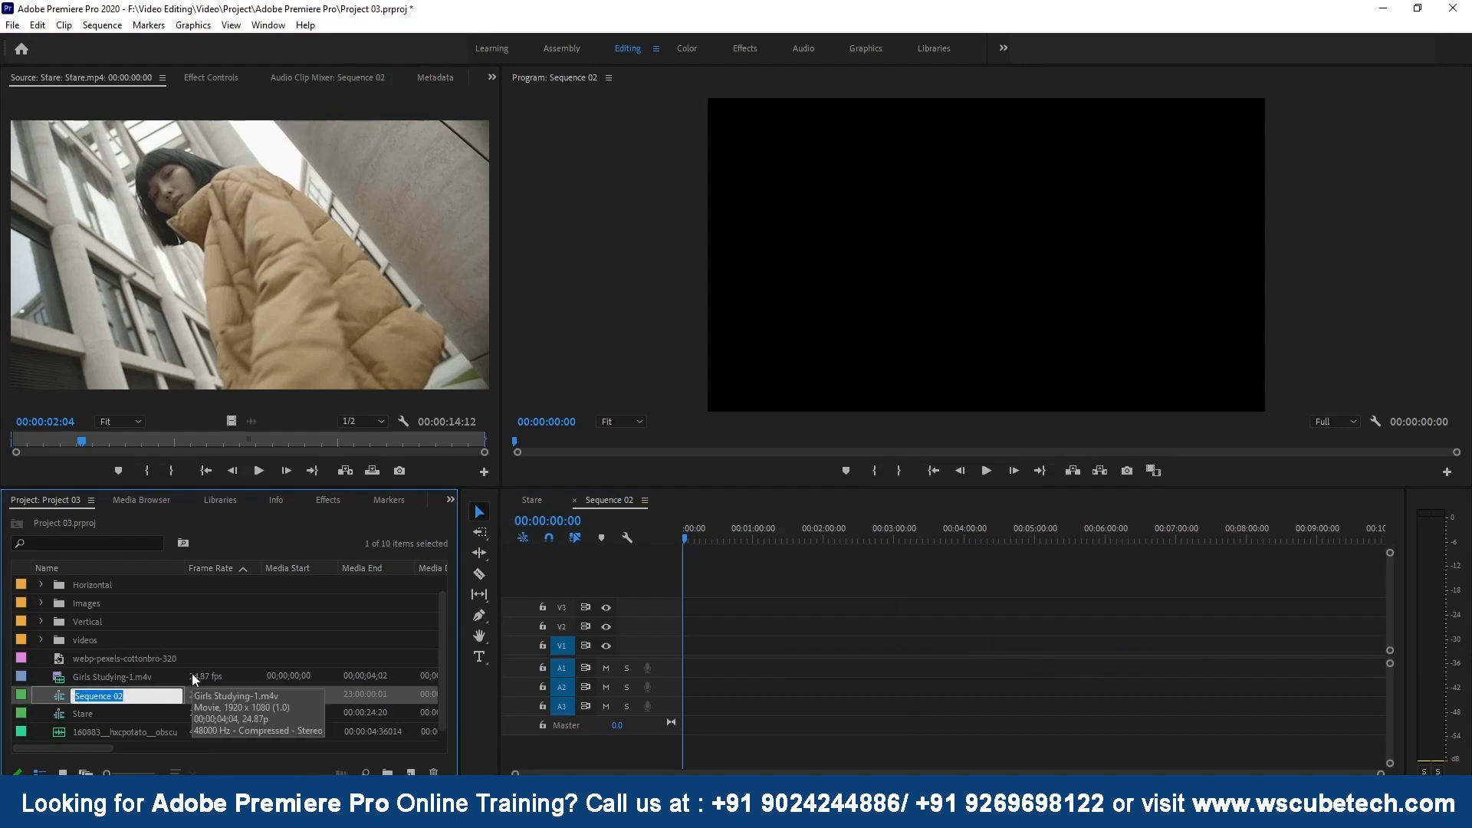
Enter 'vertical' as Sequence 02's new name and confirm it
{"action": "type", "text": "v"}
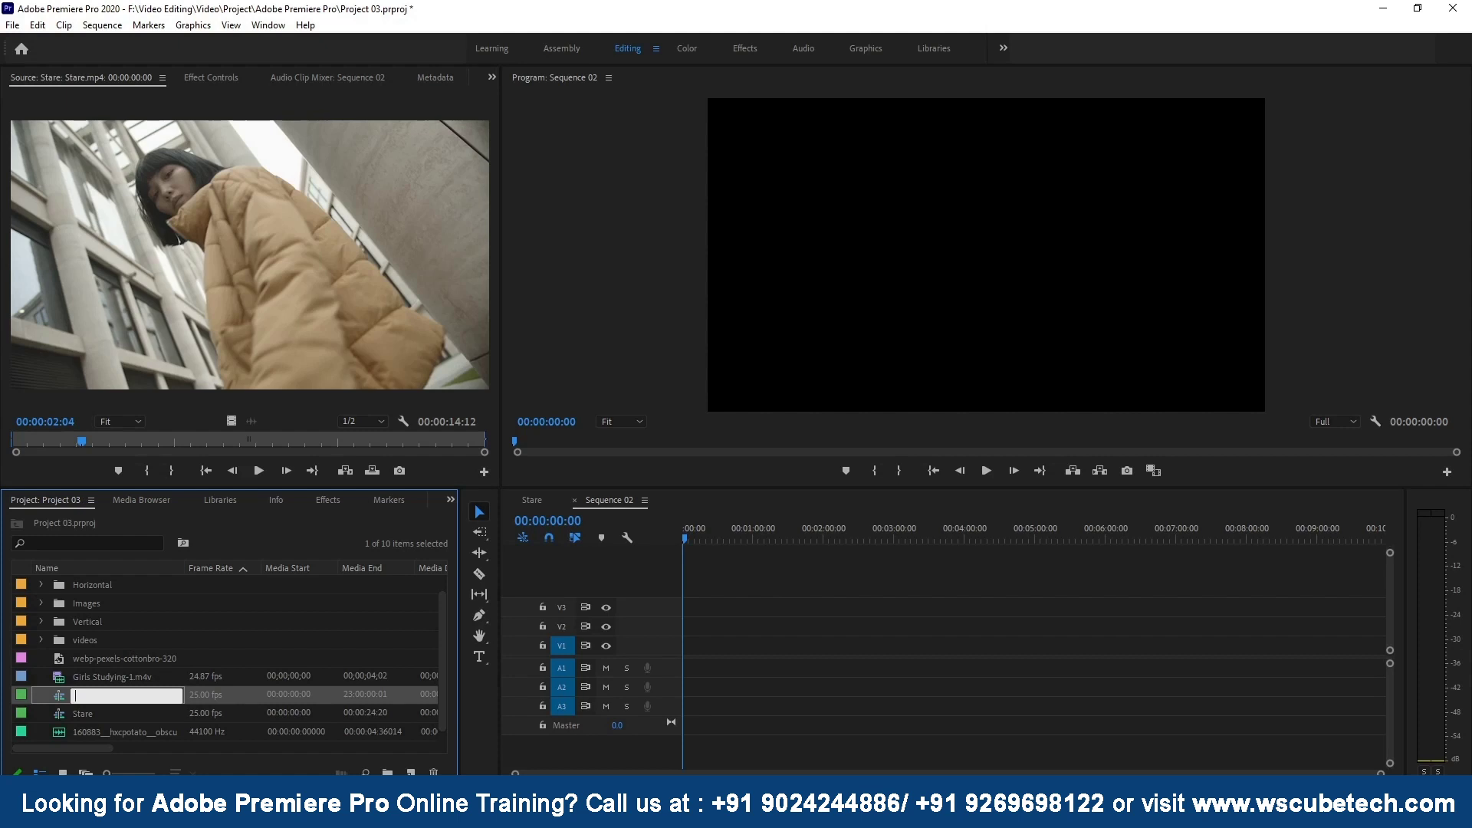
{"action": "type", "text": "erti"}
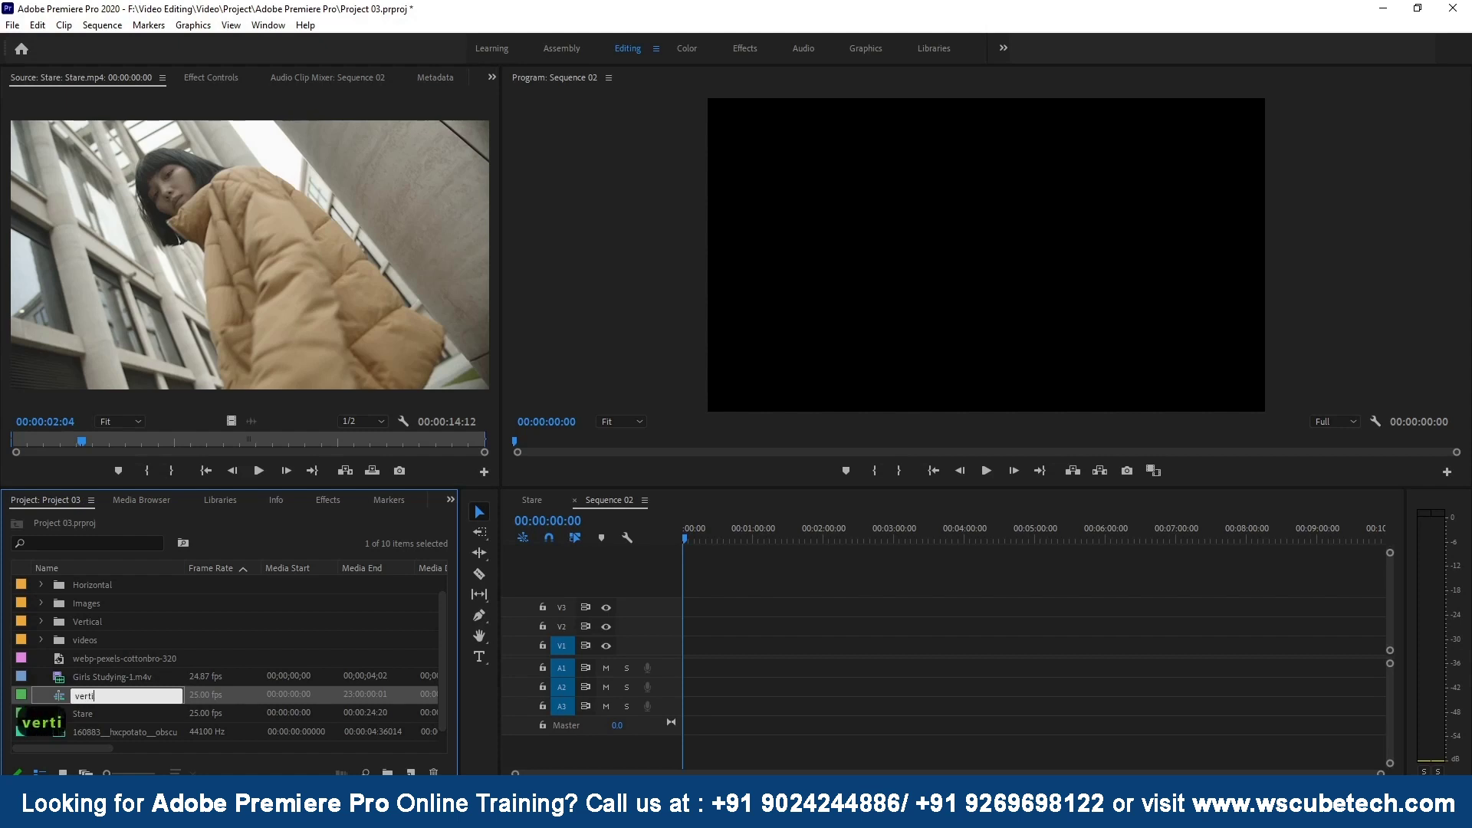
{"action": "type", "text": "cal"}
{"action": "key", "text": "Return"}
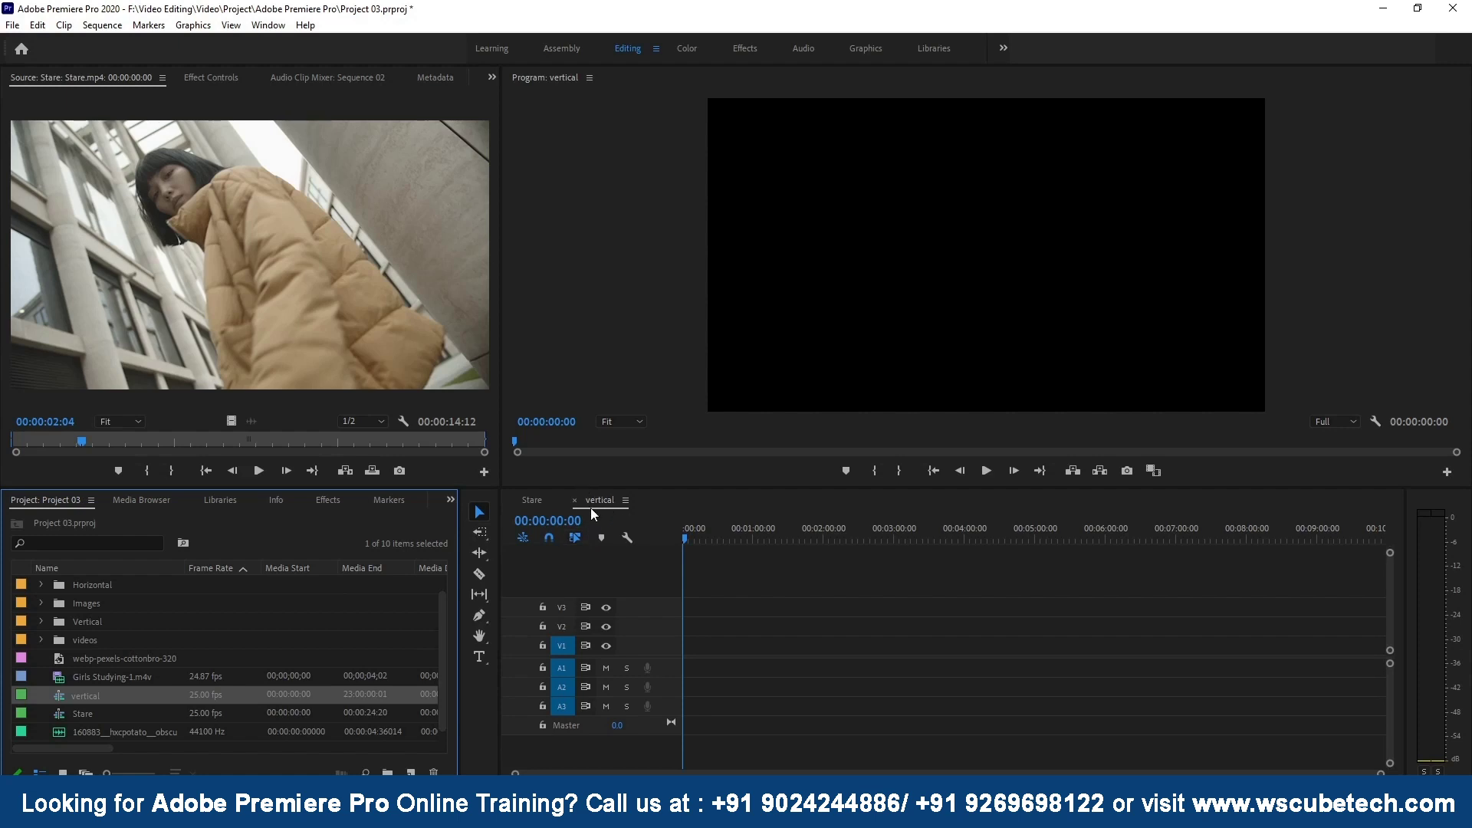
Expand the Vertical bin, drop its clips on V1 with matched sequence settings, then undo that
{"action": "left_click", "coordinate": [42, 621]}
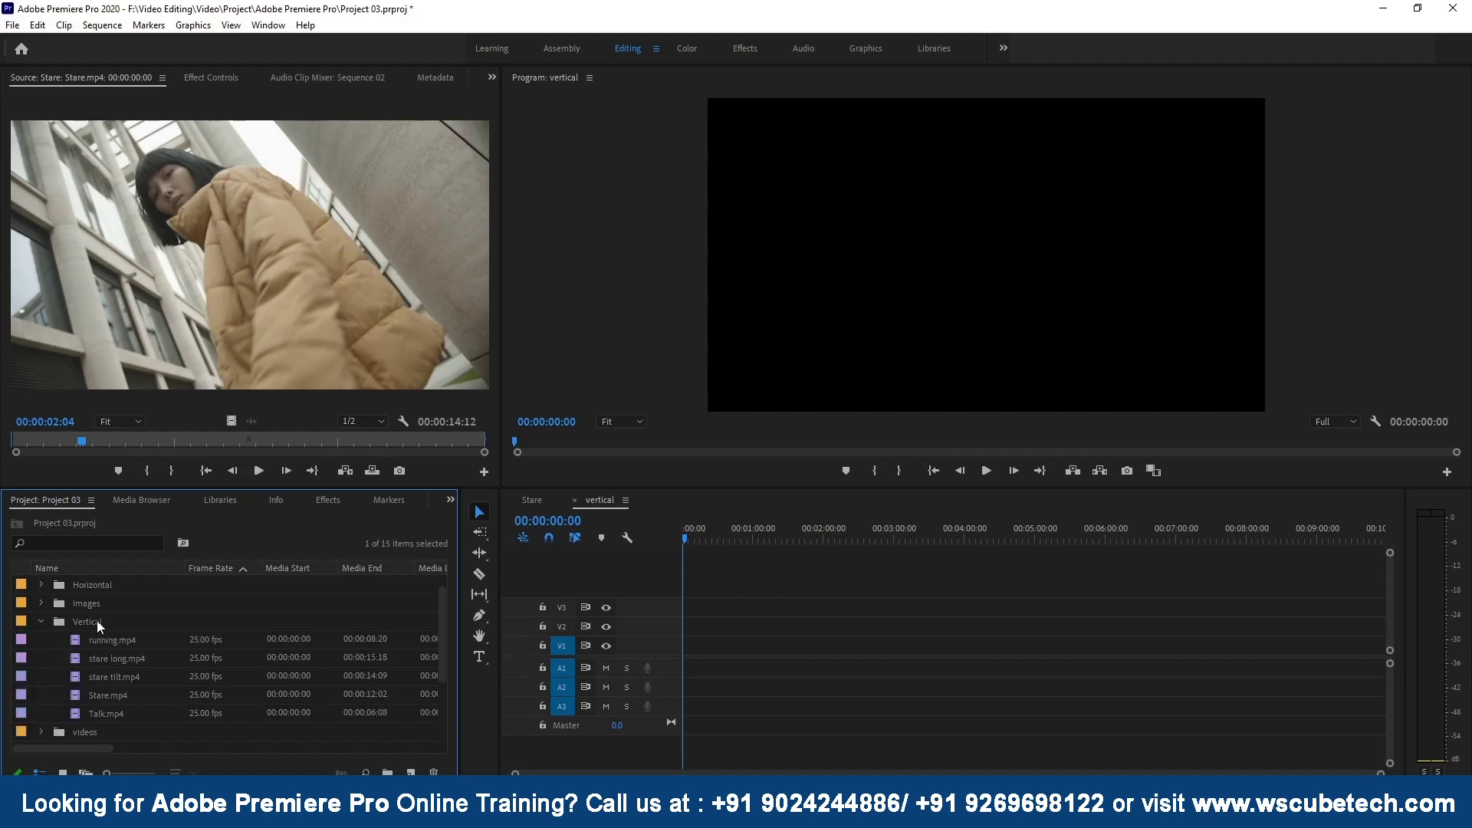
{"action": "left_click_drag", "start_coordinate": [97, 620], "coordinate": [715, 653]}
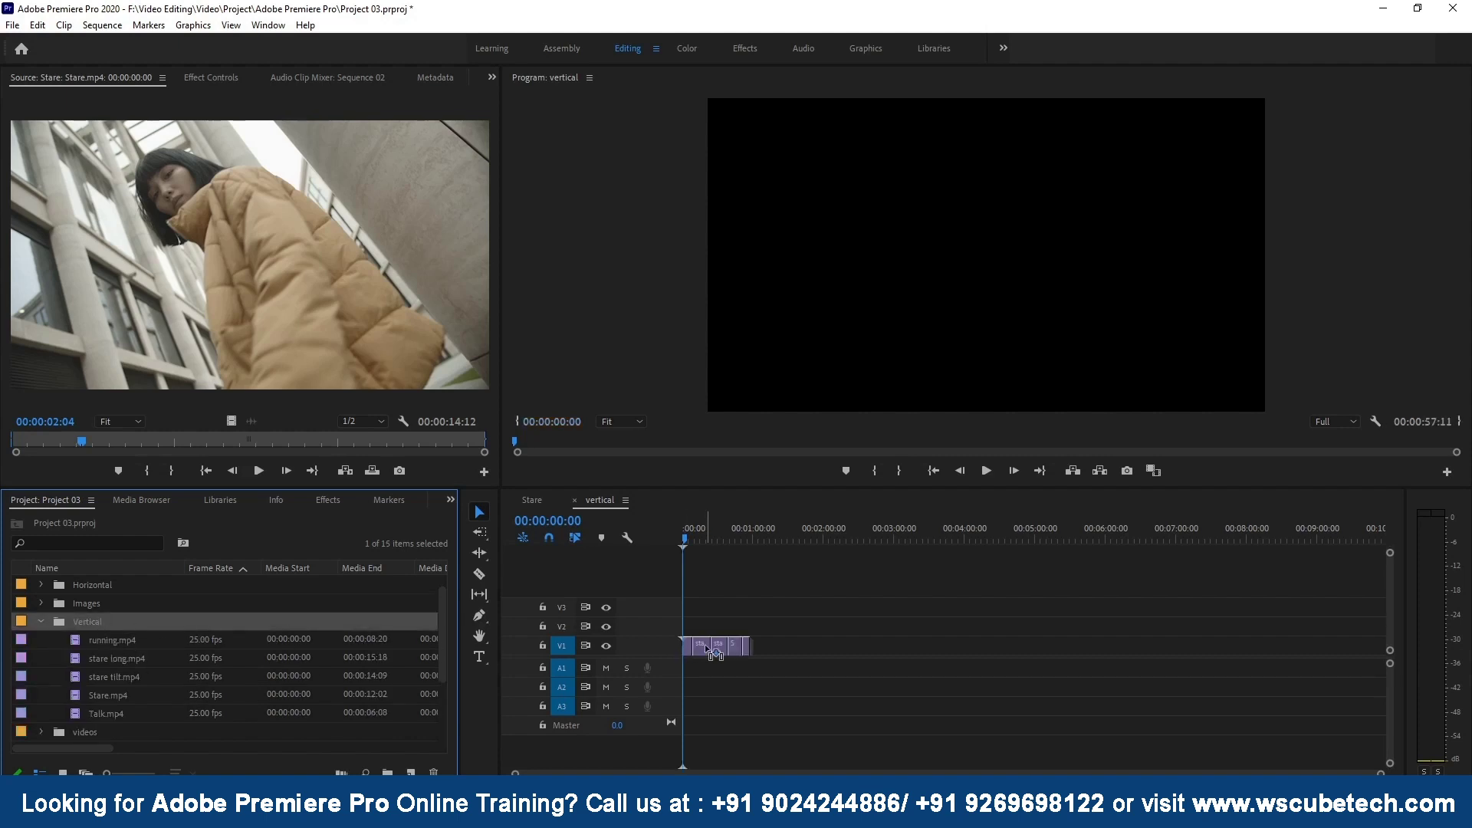
{"action": "left_click_drag", "start_coordinate": [715, 653], "coordinate": [724, 650]}
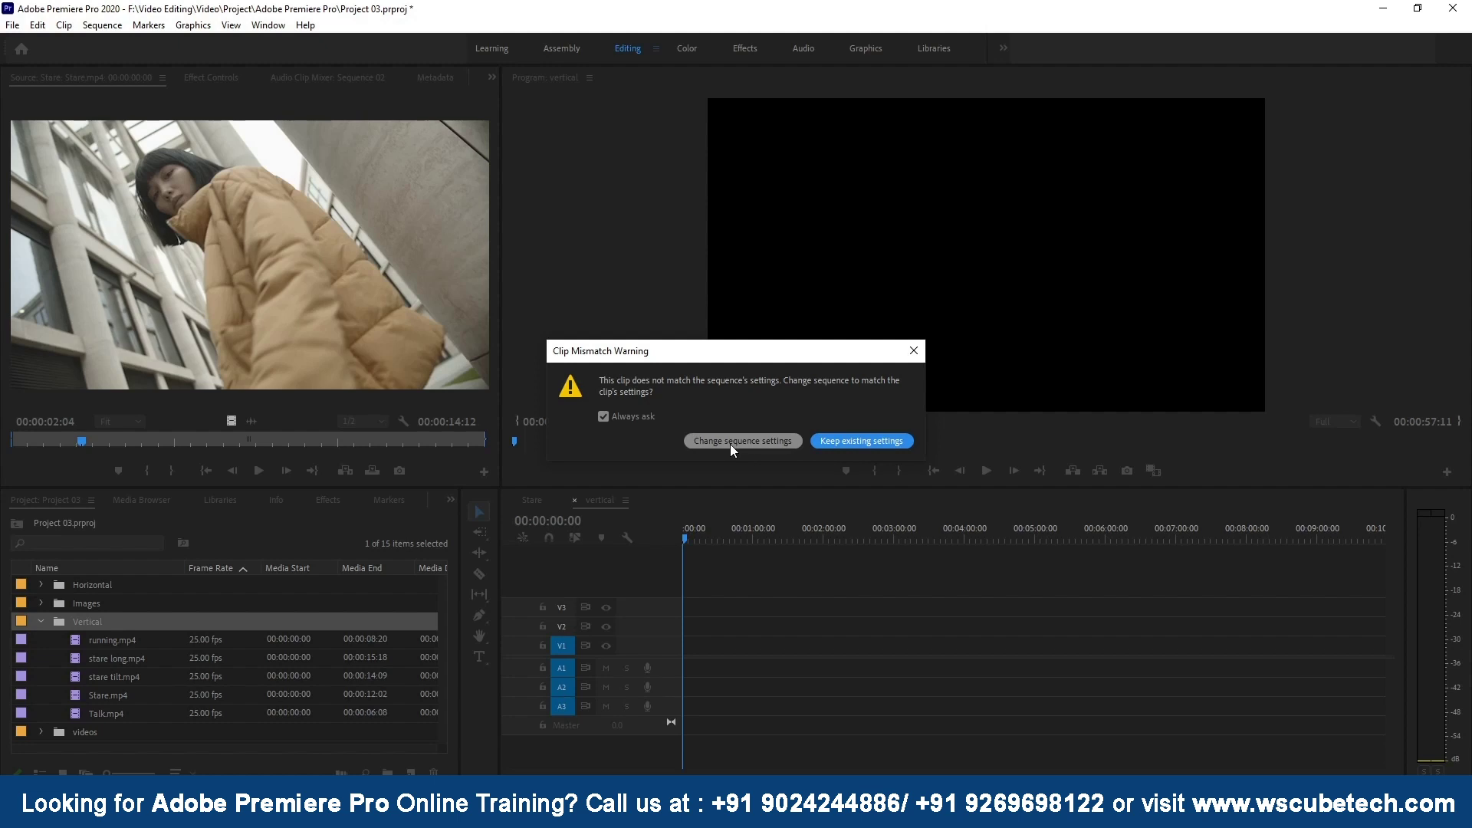
{"action": "left_click", "coordinate": [730, 444]}
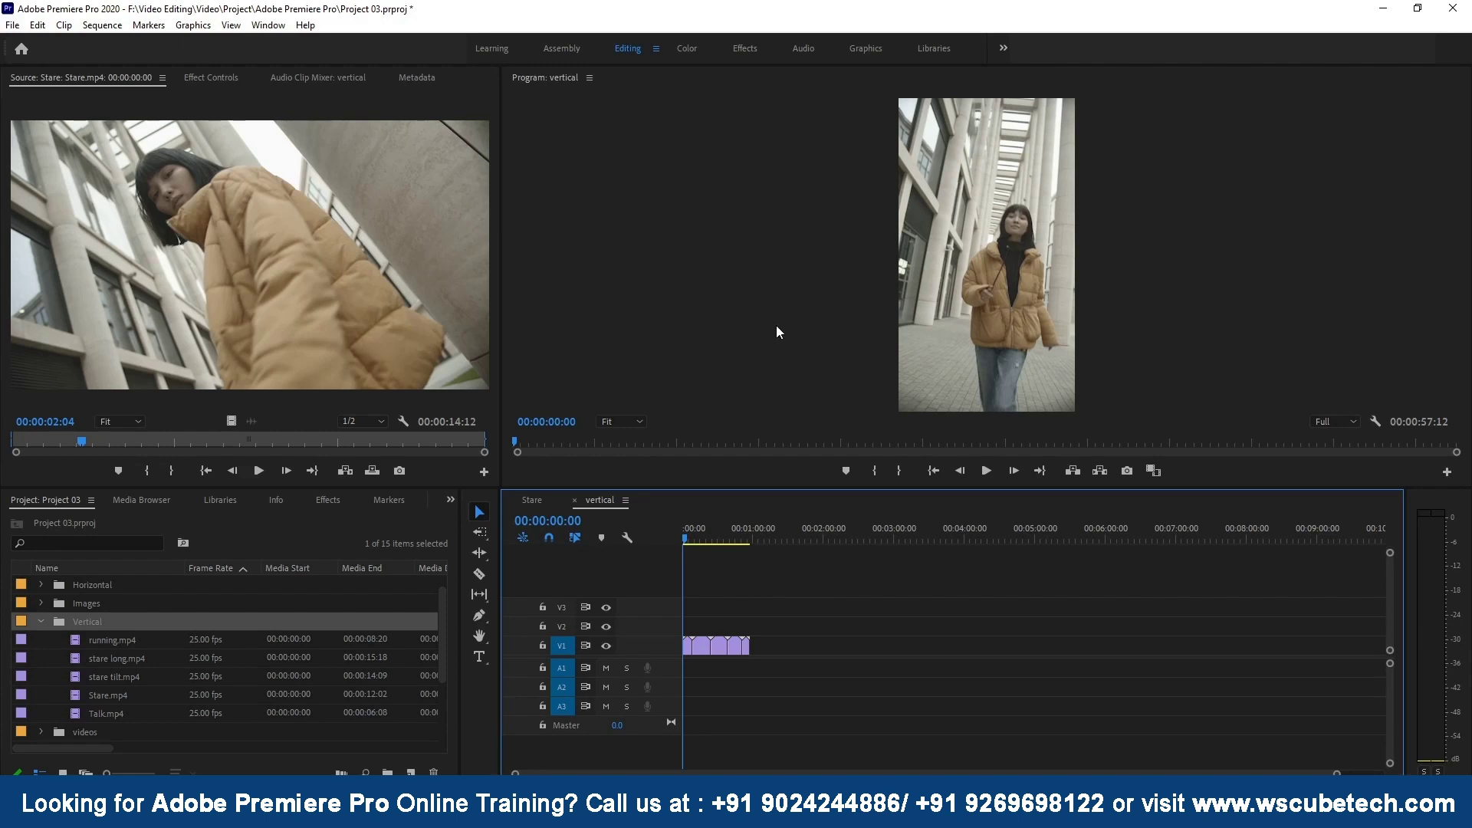
{"action": "key", "text": "ctrl+z"}
{"action": "key", "text": "ctrl+z"}
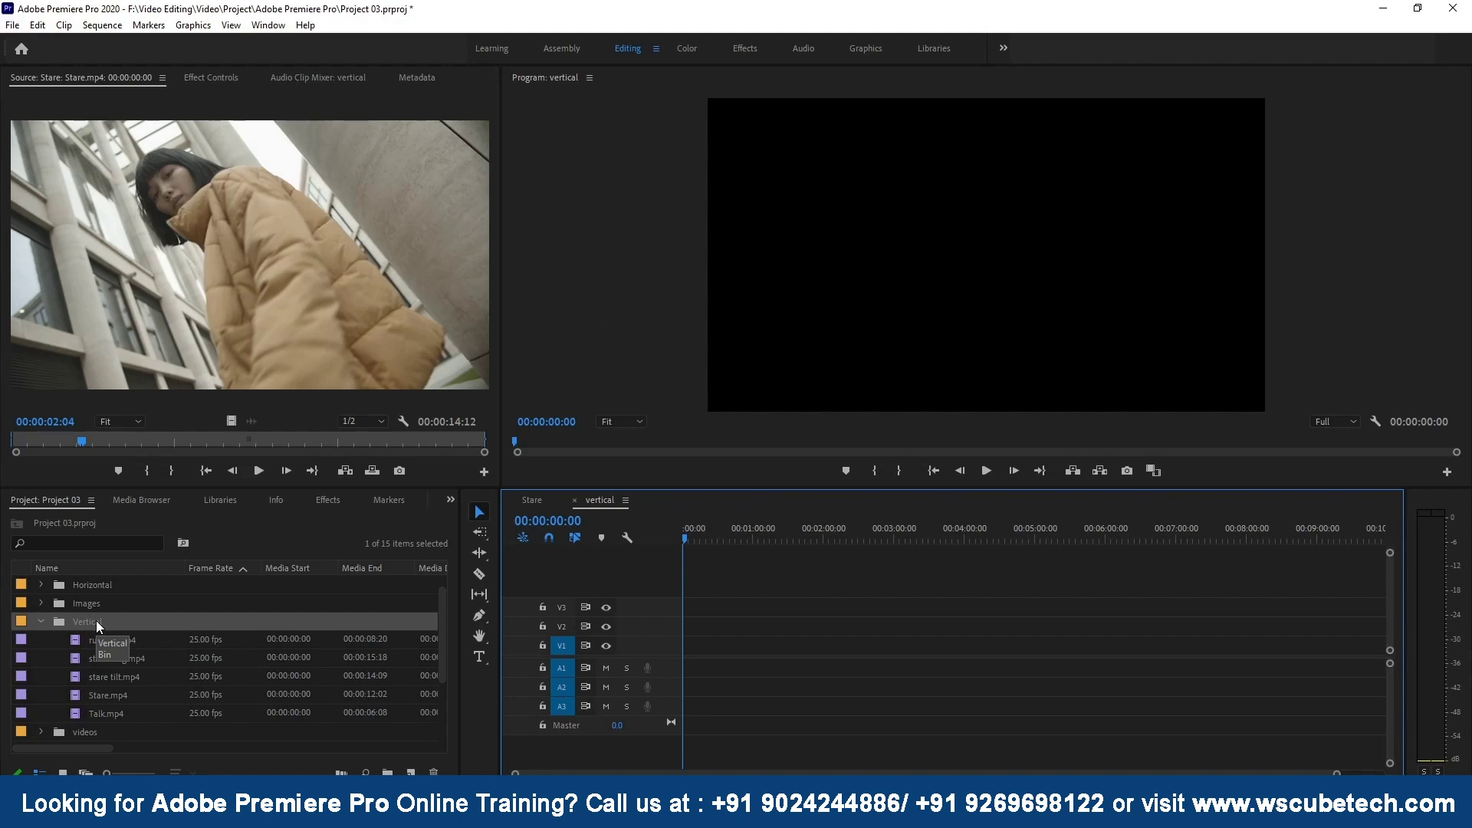
Add the Vertical clips to V1 keeping existing settings, then set an In point on Stare.mp4
{"action": "mouse_move", "coordinate": [96, 623]}
{"action": "left_mouse_down"}
{"action": "mouse_move", "coordinate": [729, 667]}
{"action": "mouse_move", "coordinate": [690, 653]}
{"action": "left_mouse_up"}
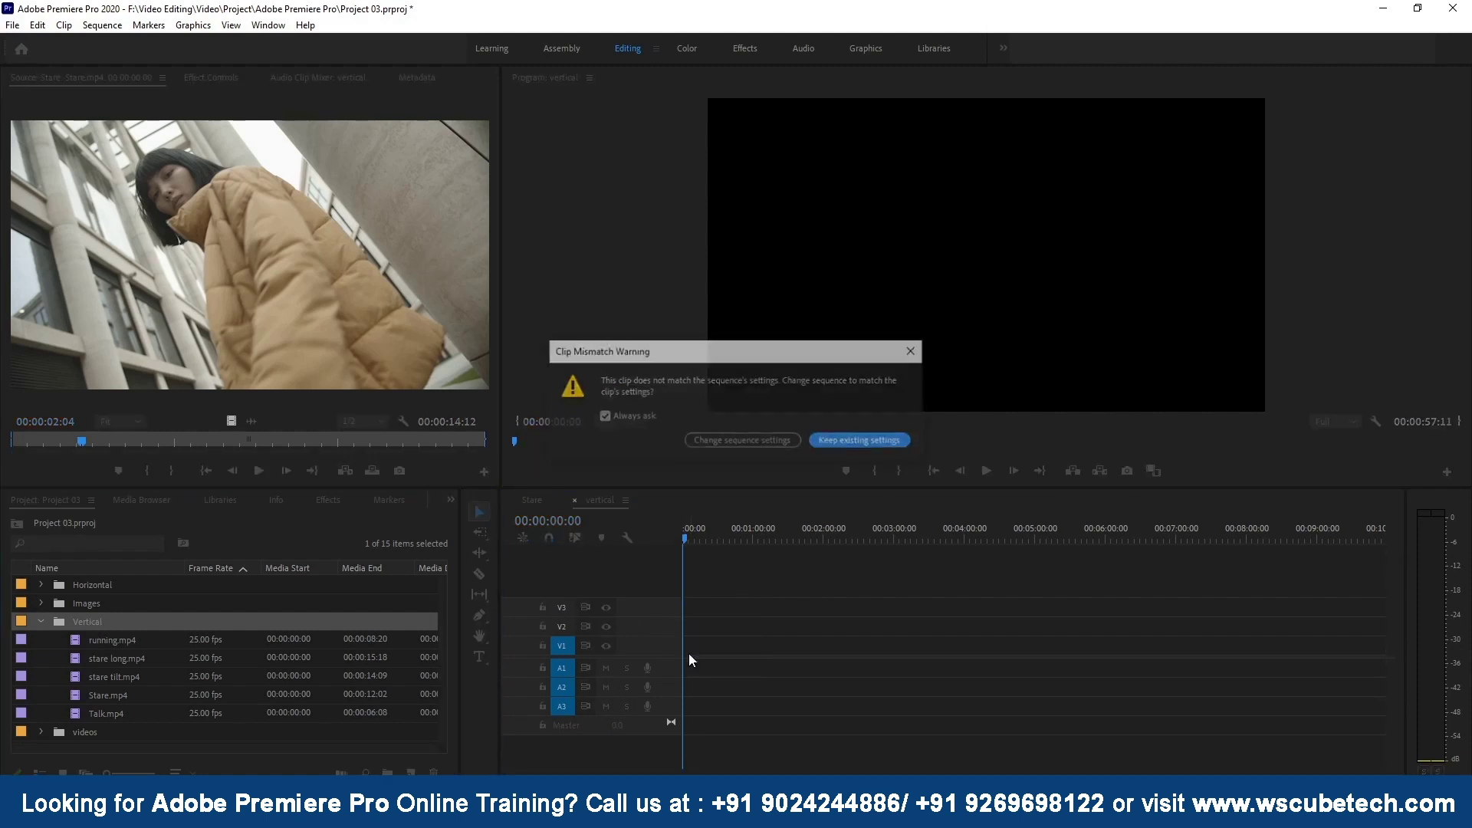
{"action": "left_click", "coordinate": [858, 441]}
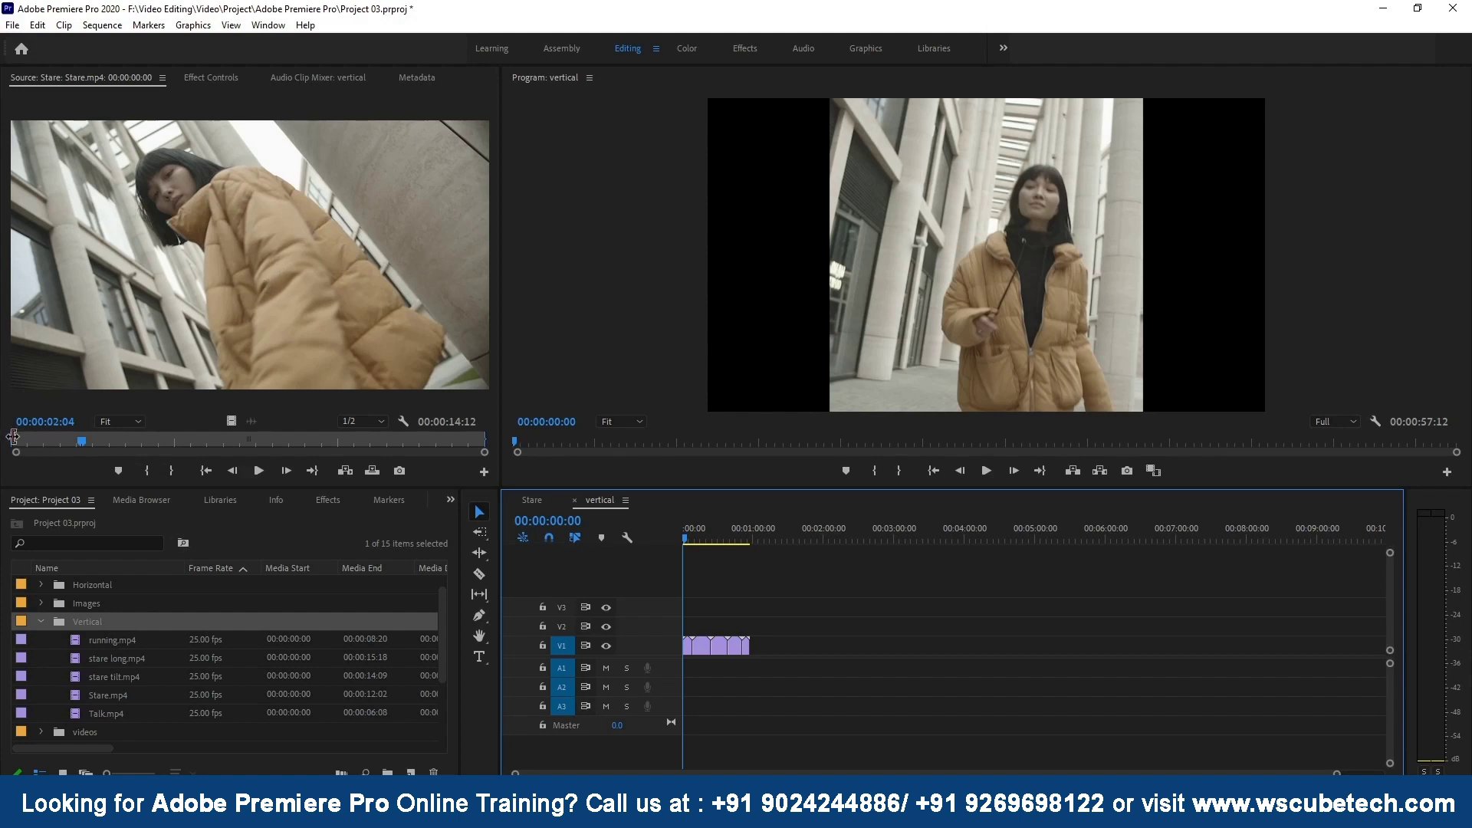
{"action": "left_click_drag", "start_coordinate": [13, 436], "coordinate": [104, 437]}
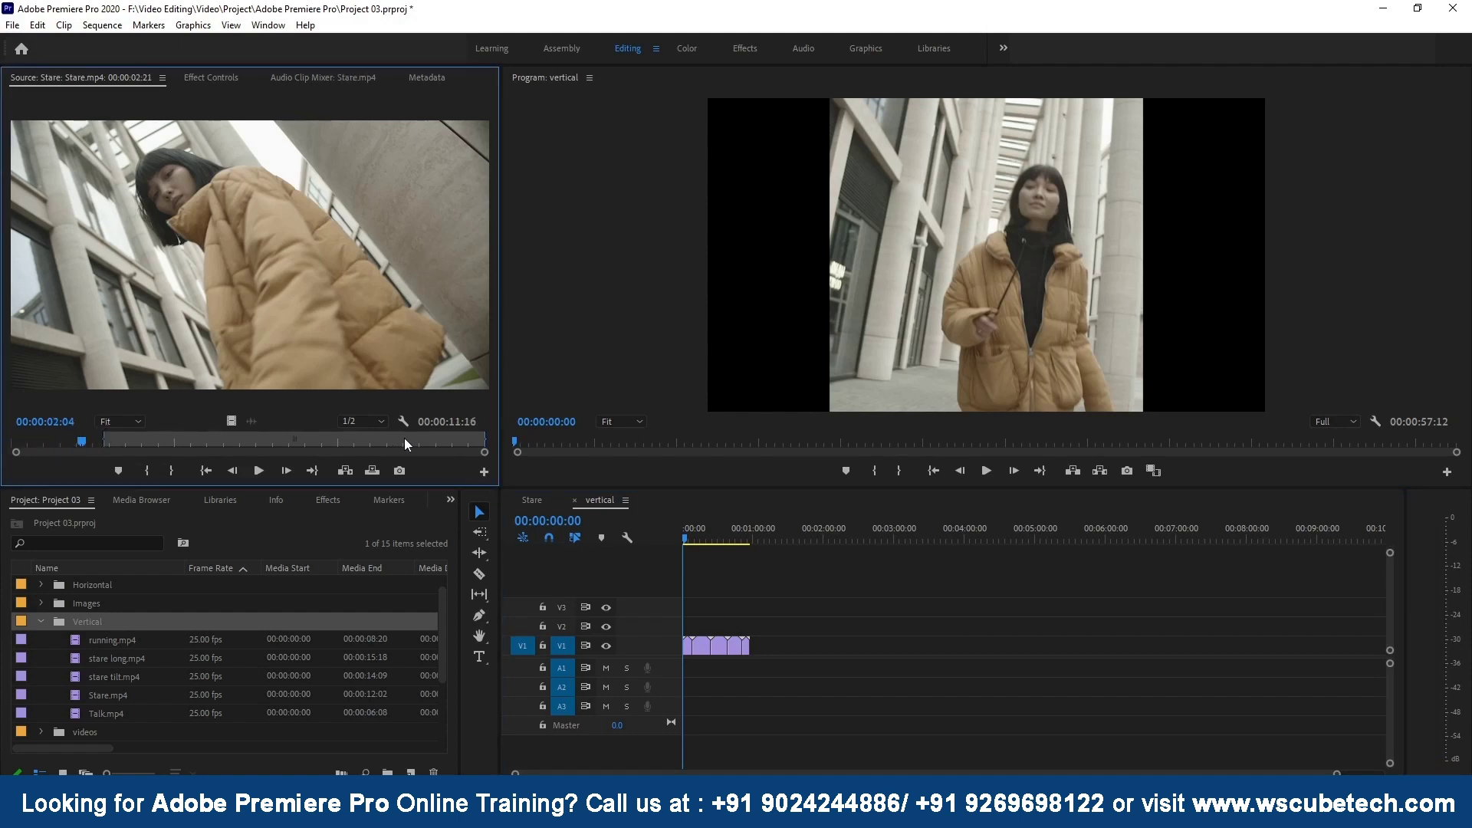
Trim Stare.mp4 to 00:00:03:14, place it after the V1 clips, and play from near the end
{"action": "left_click_drag", "start_coordinate": [481, 439], "coordinate": [219, 443]}
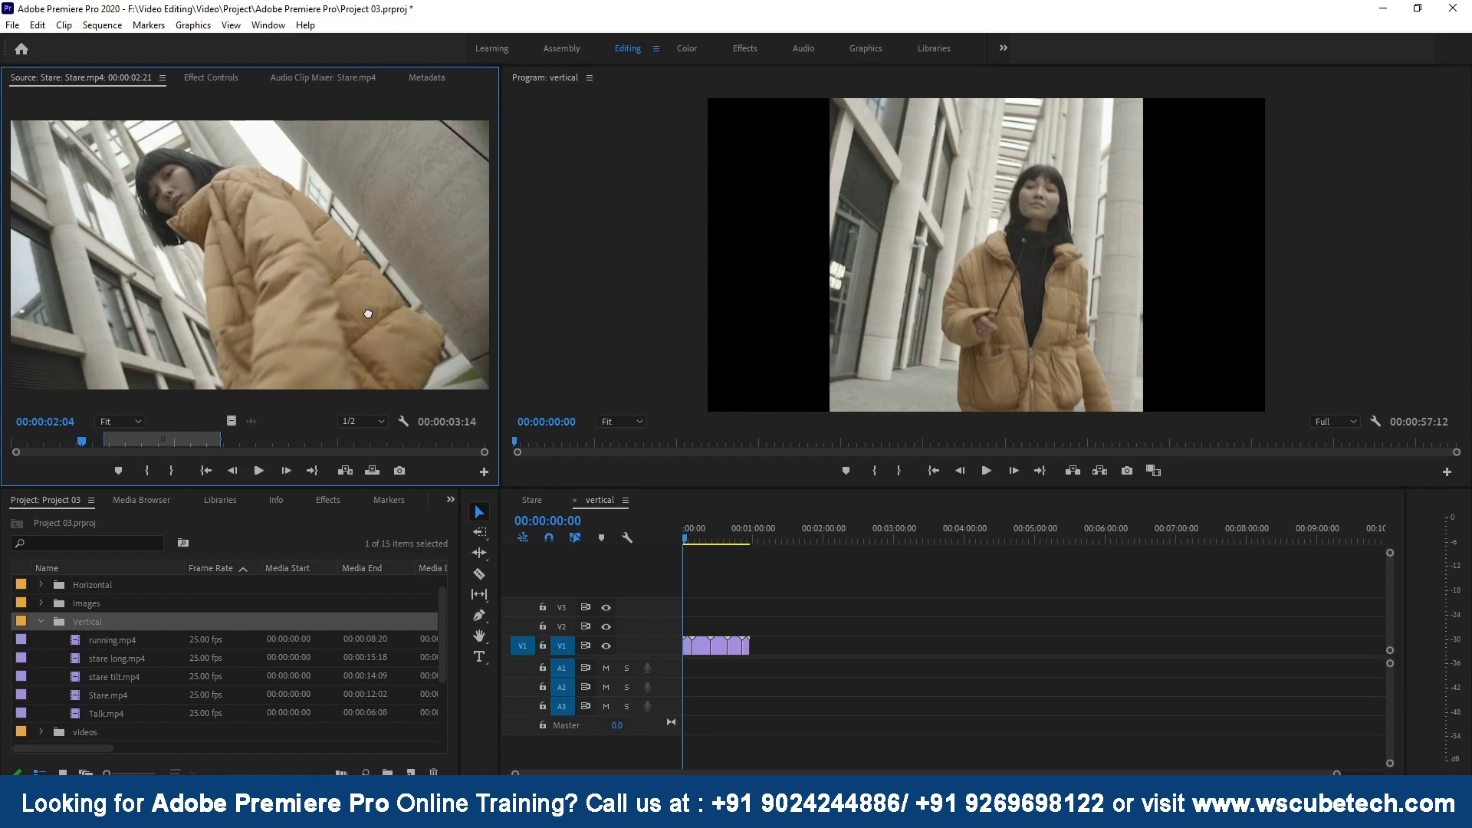
{"action": "left_click_drag", "start_coordinate": [368, 313], "coordinate": [785, 657]}
{"action": "left_click_drag", "start_coordinate": [789, 659], "coordinate": [755, 657]}
{"action": "left_click", "coordinate": [753, 544]}
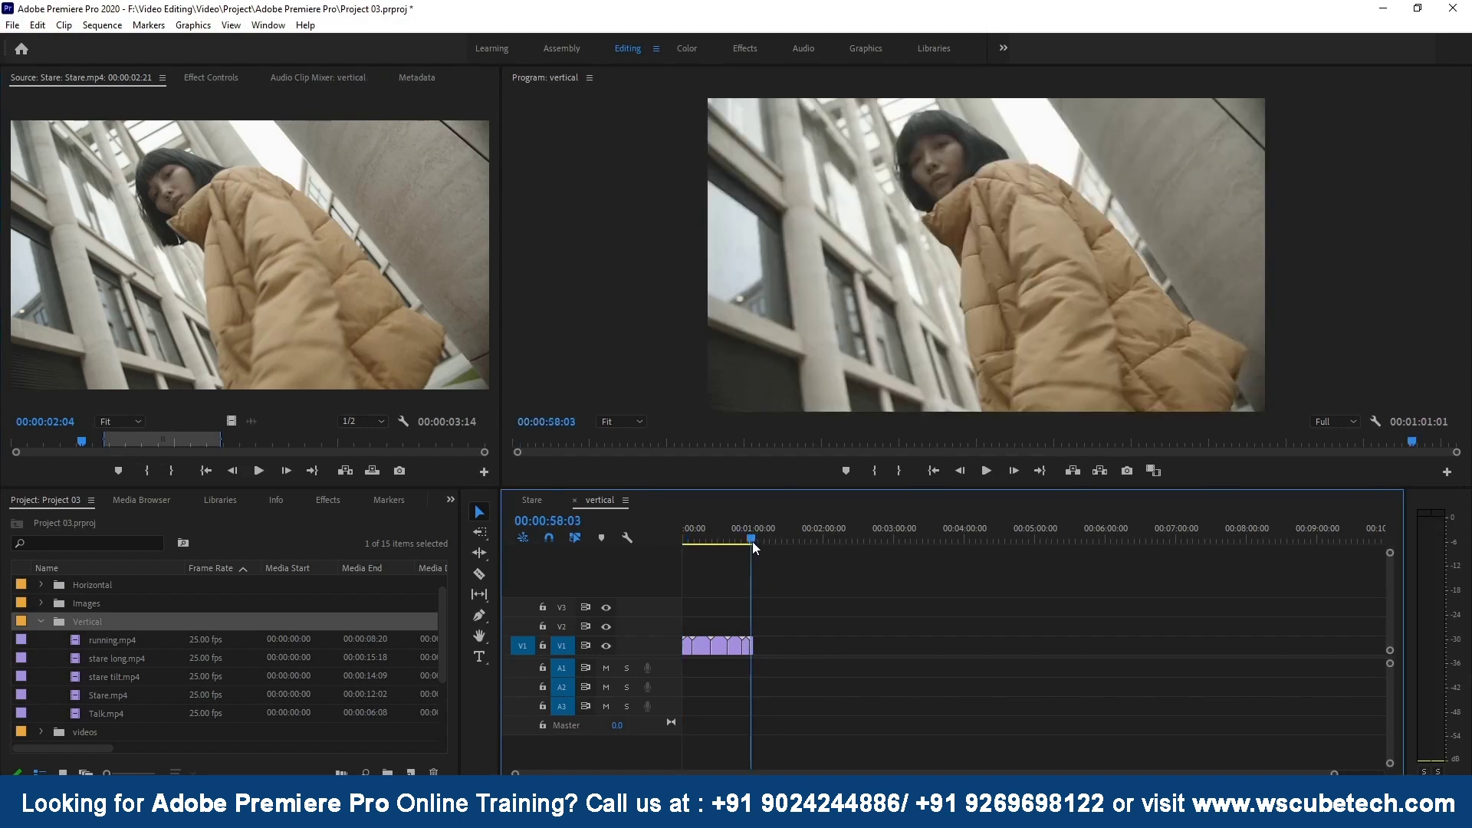
{"action": "key", "text": "space"}
{"action": "key", "text": "space"}
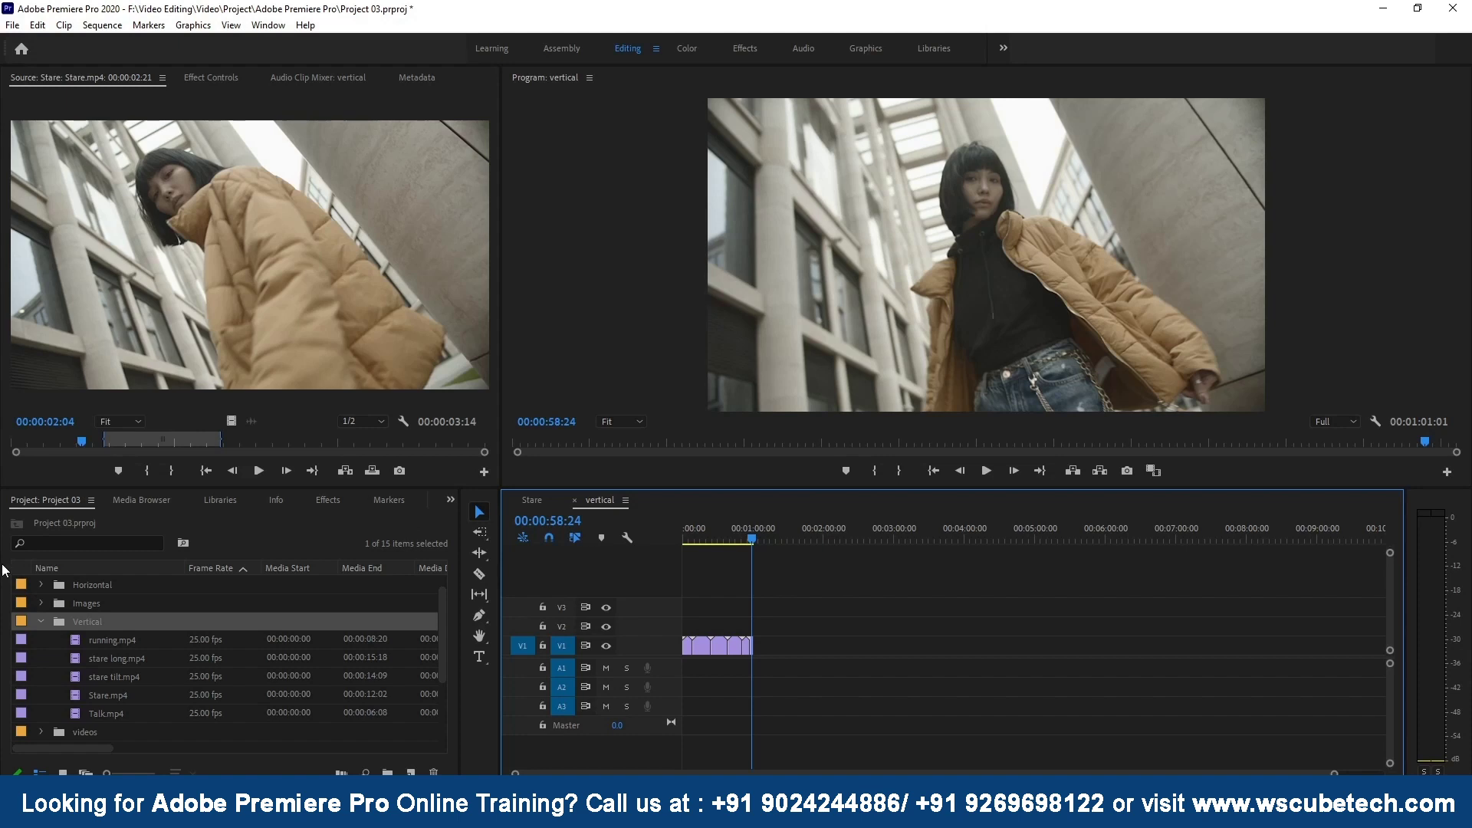
Collapse the Vertical bin in the Project panel and bring the Stare sequence back into the timeline
{"action": "left_click", "coordinate": [42, 621]}
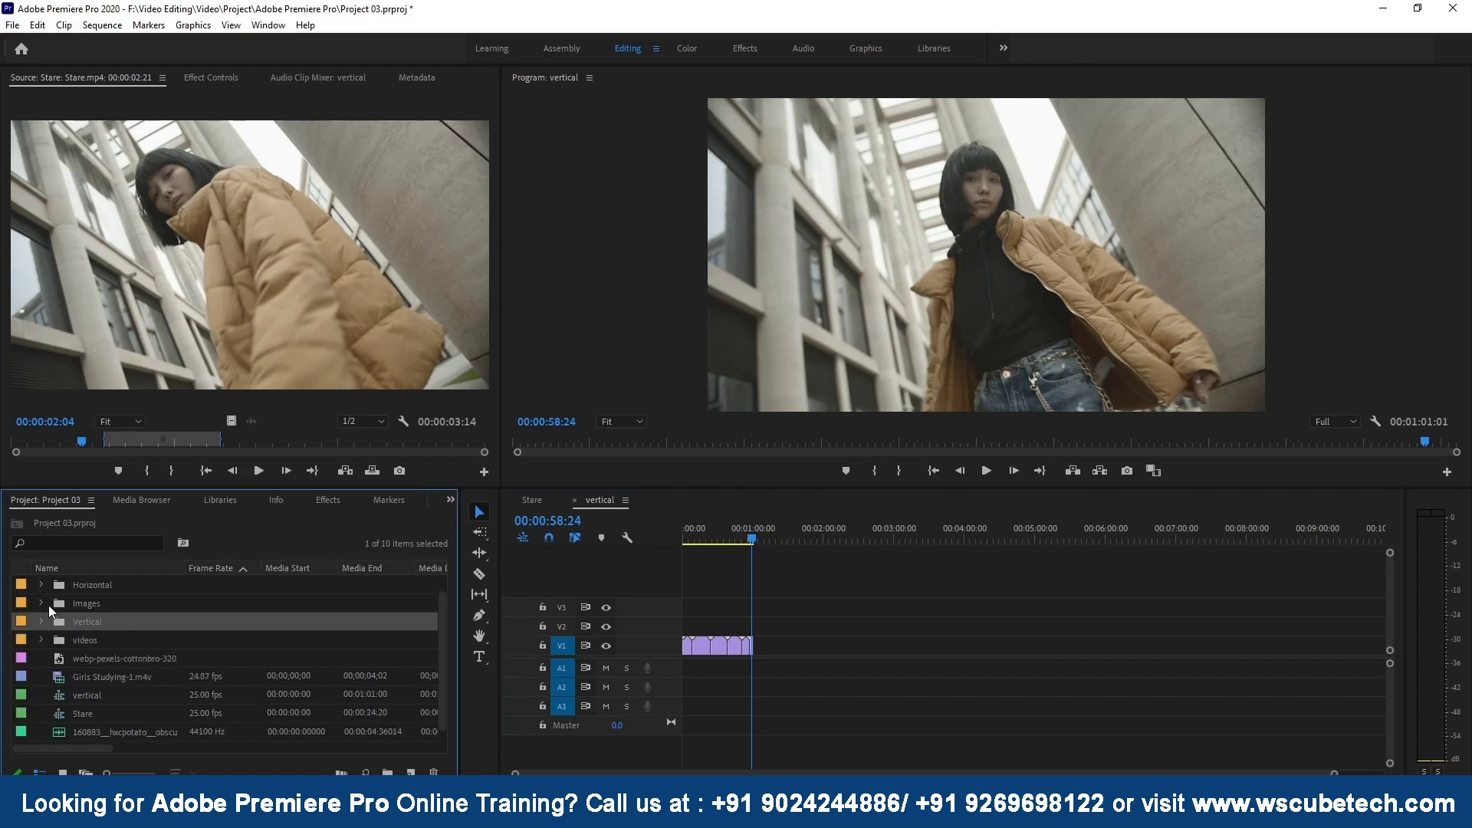
{"action": "scroll", "coordinate": [115, 621], "scroll_direction": "up", "scroll_amount": 1}
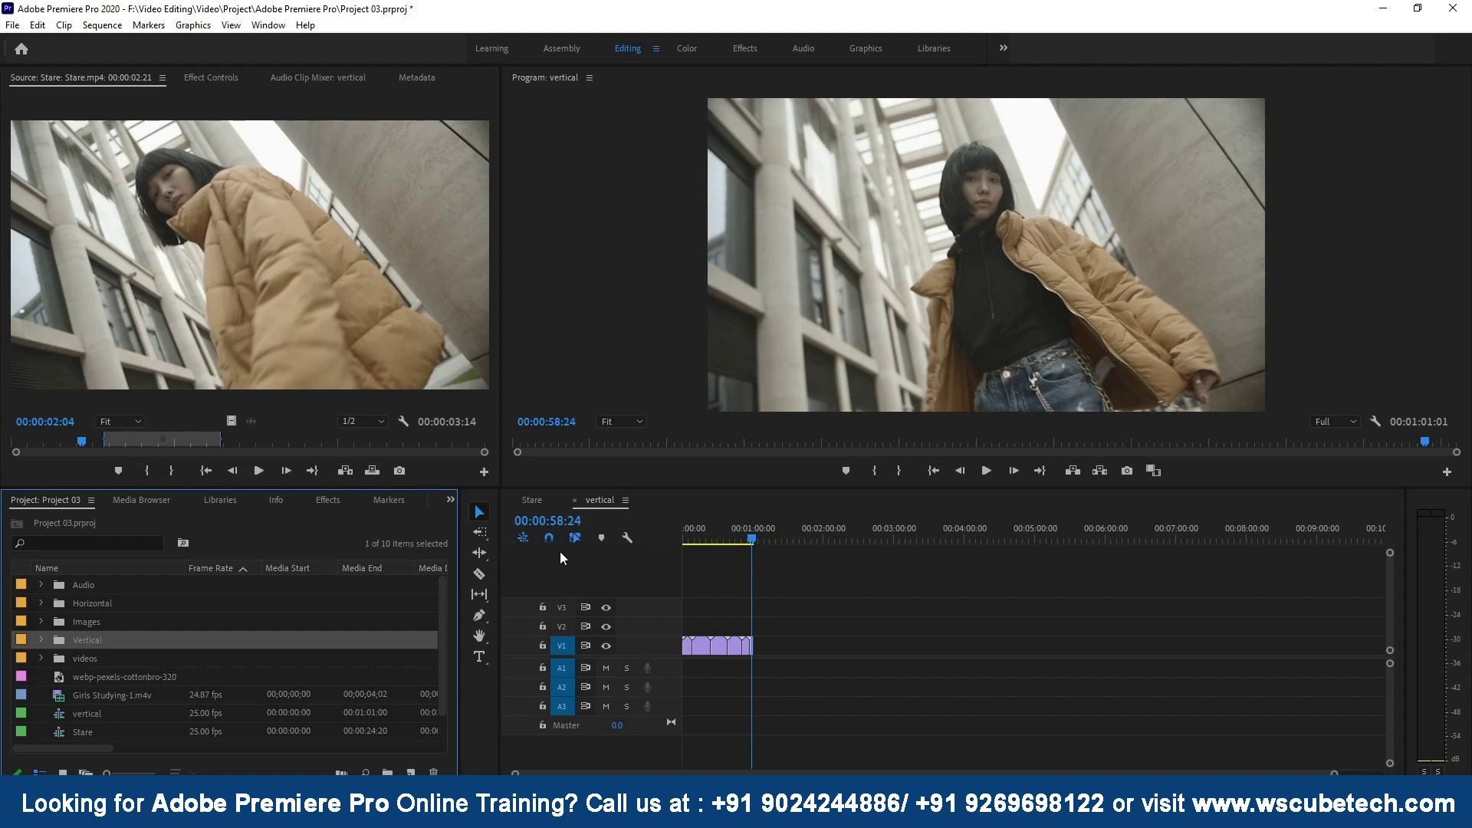
{"action": "left_click", "coordinate": [529, 500]}
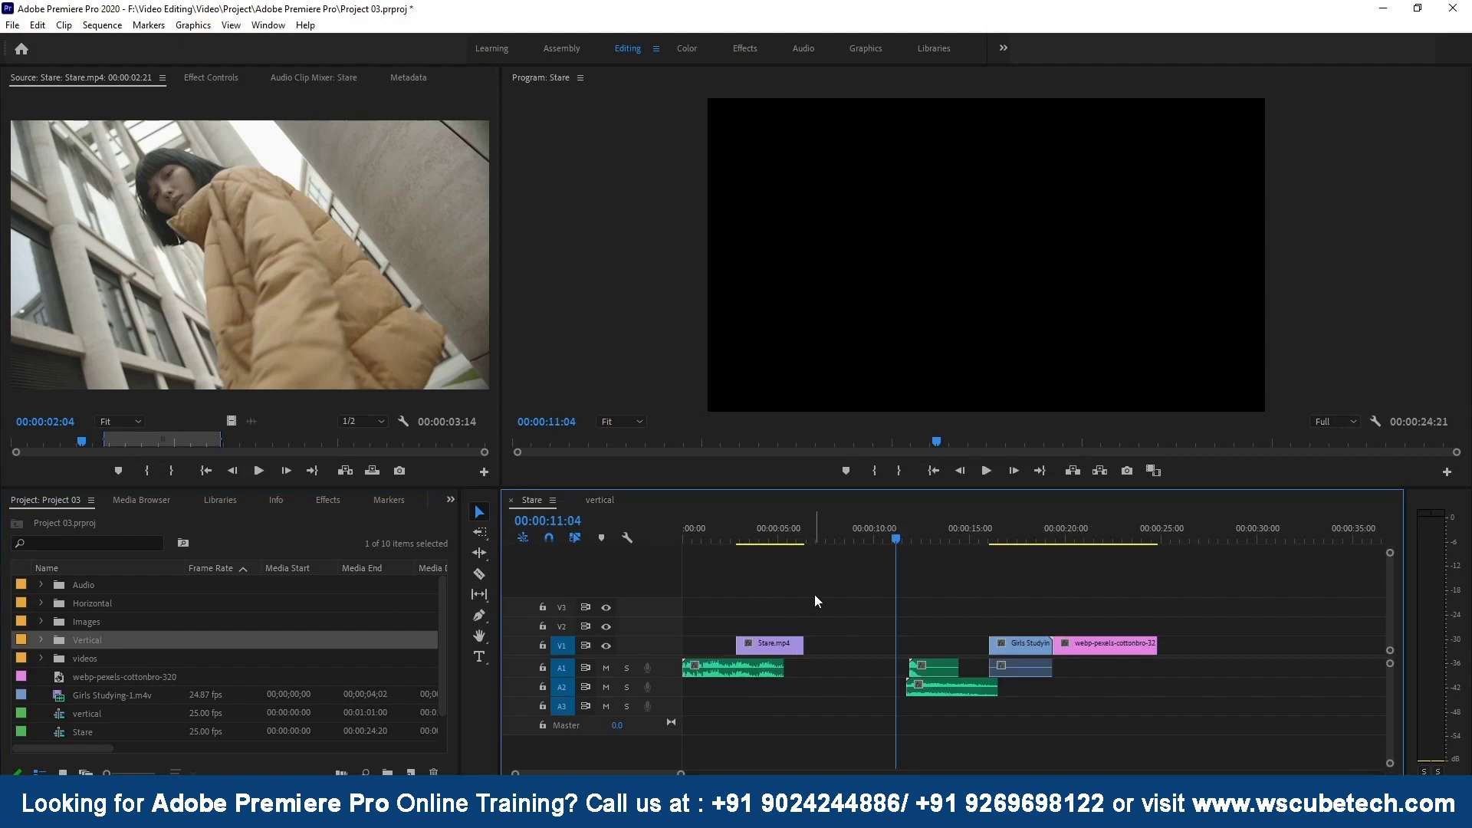
Scrub the playhead to about 4 and 21 seconds, then carry the pink webp clip to the vertical sequence
{"action": "left_click", "coordinate": [766, 543]}
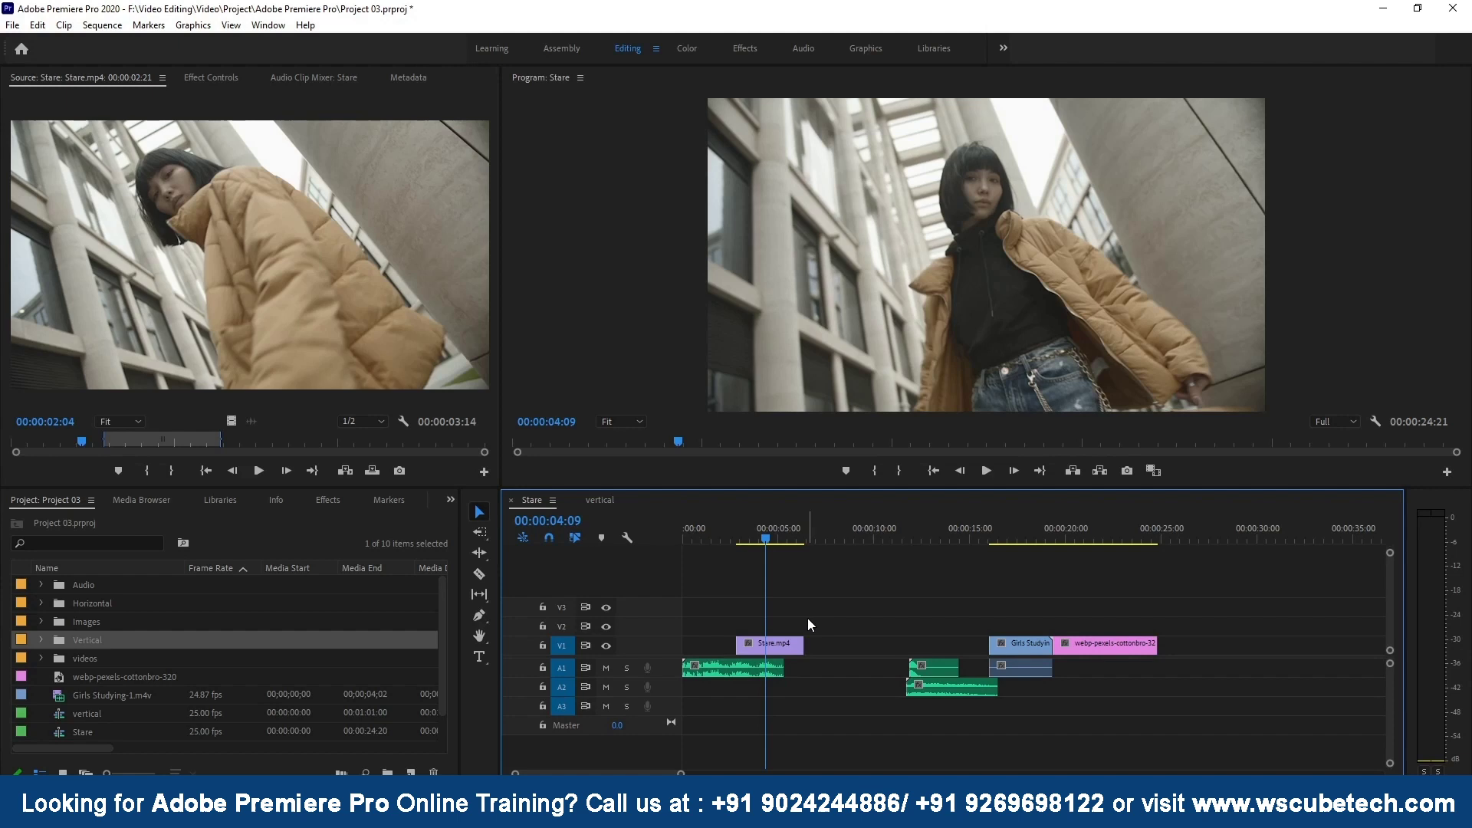
{"action": "left_click", "coordinate": [1100, 541]}
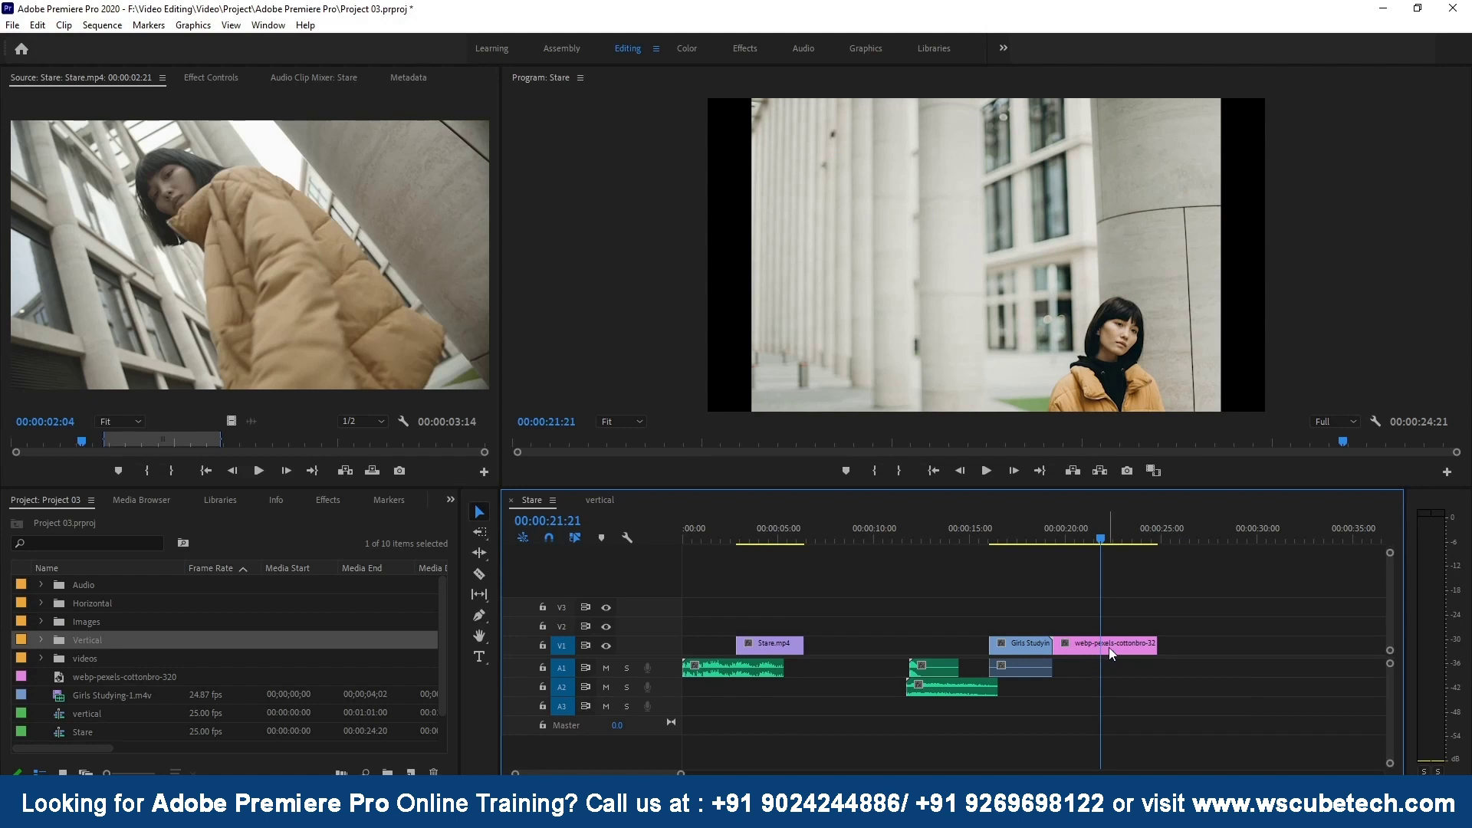
{"action": "left_click_drag", "start_coordinate": [1108, 647], "coordinate": [683, 543]}
{"action": "left_click", "coordinate": [603, 500]}
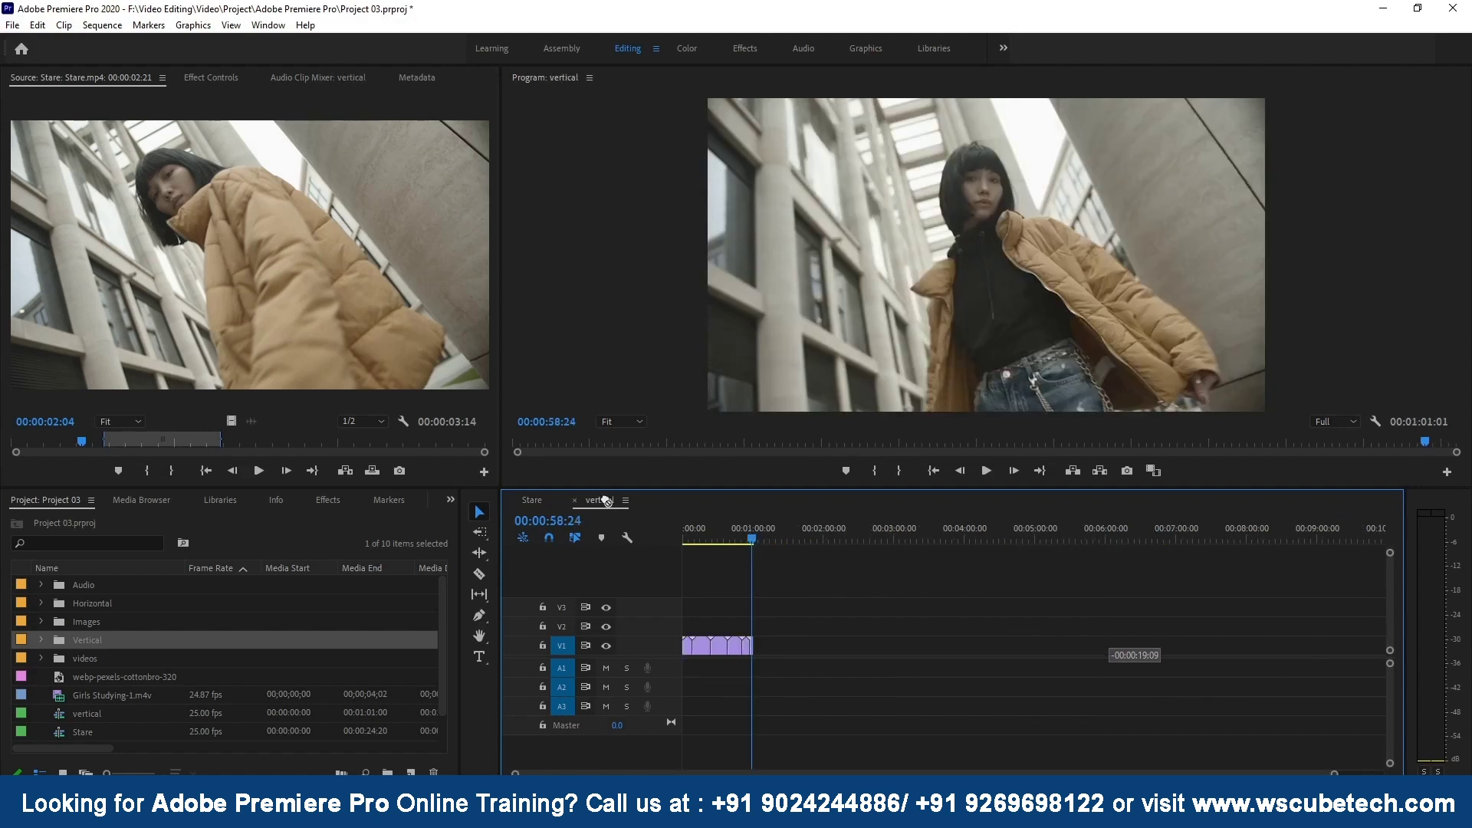
Drop the pink webp clip at the end of vertical's V1, zoom out, preview the ending, and return to Stare
{"action": "mouse_move", "coordinate": [613, 500]}
{"action": "left_mouse_down"}
{"action": "mouse_move", "coordinate": [805, 646]}
{"action": "mouse_move", "coordinate": [766, 650]}
{"action": "left_mouse_up"}
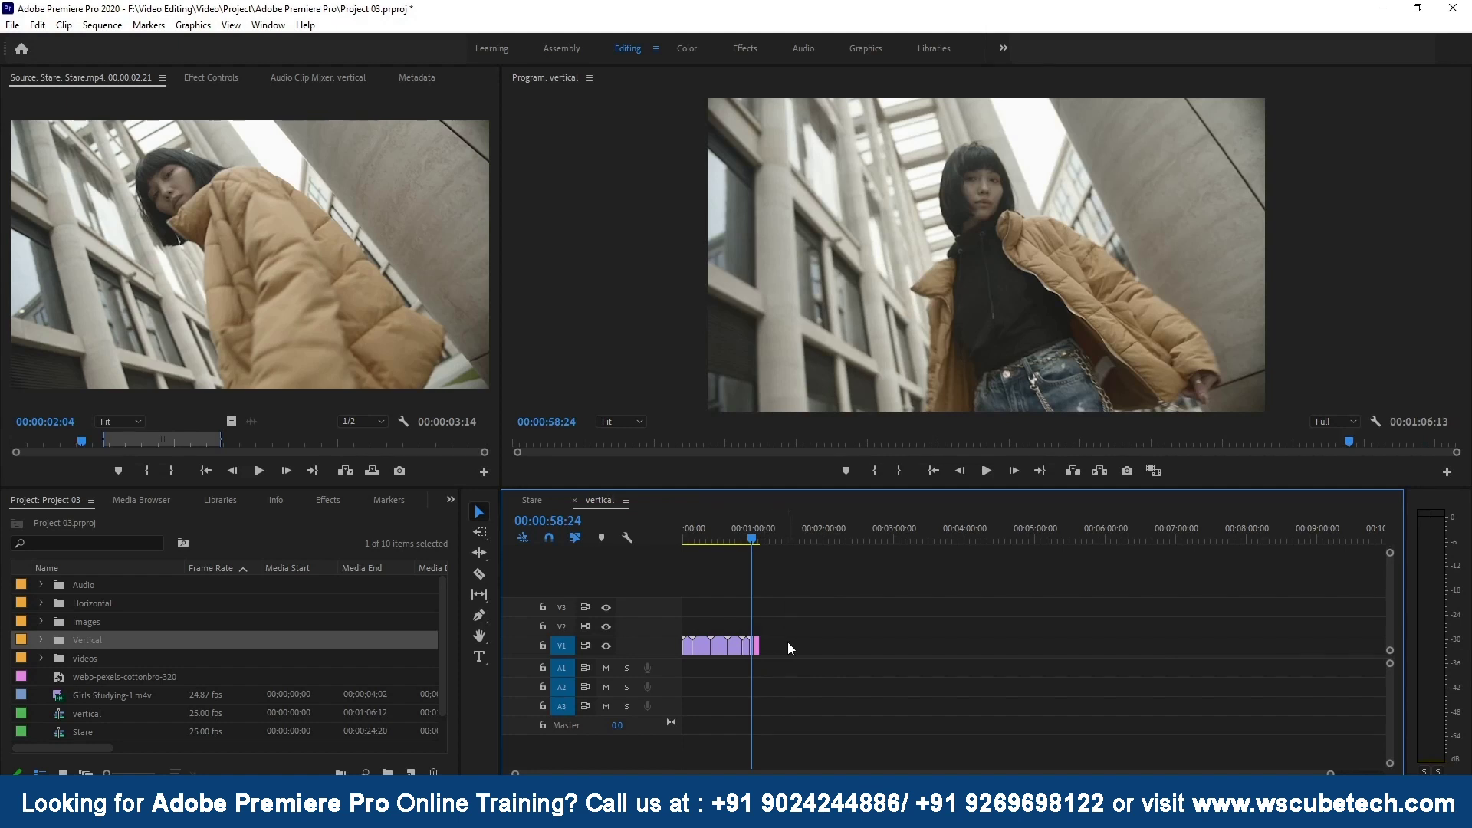
{"action": "key", "text": "minus"}
{"action": "key", "text": "minus"}
{"action": "key", "text": "minus"}
{"action": "left_click", "coordinate": [699, 537]}
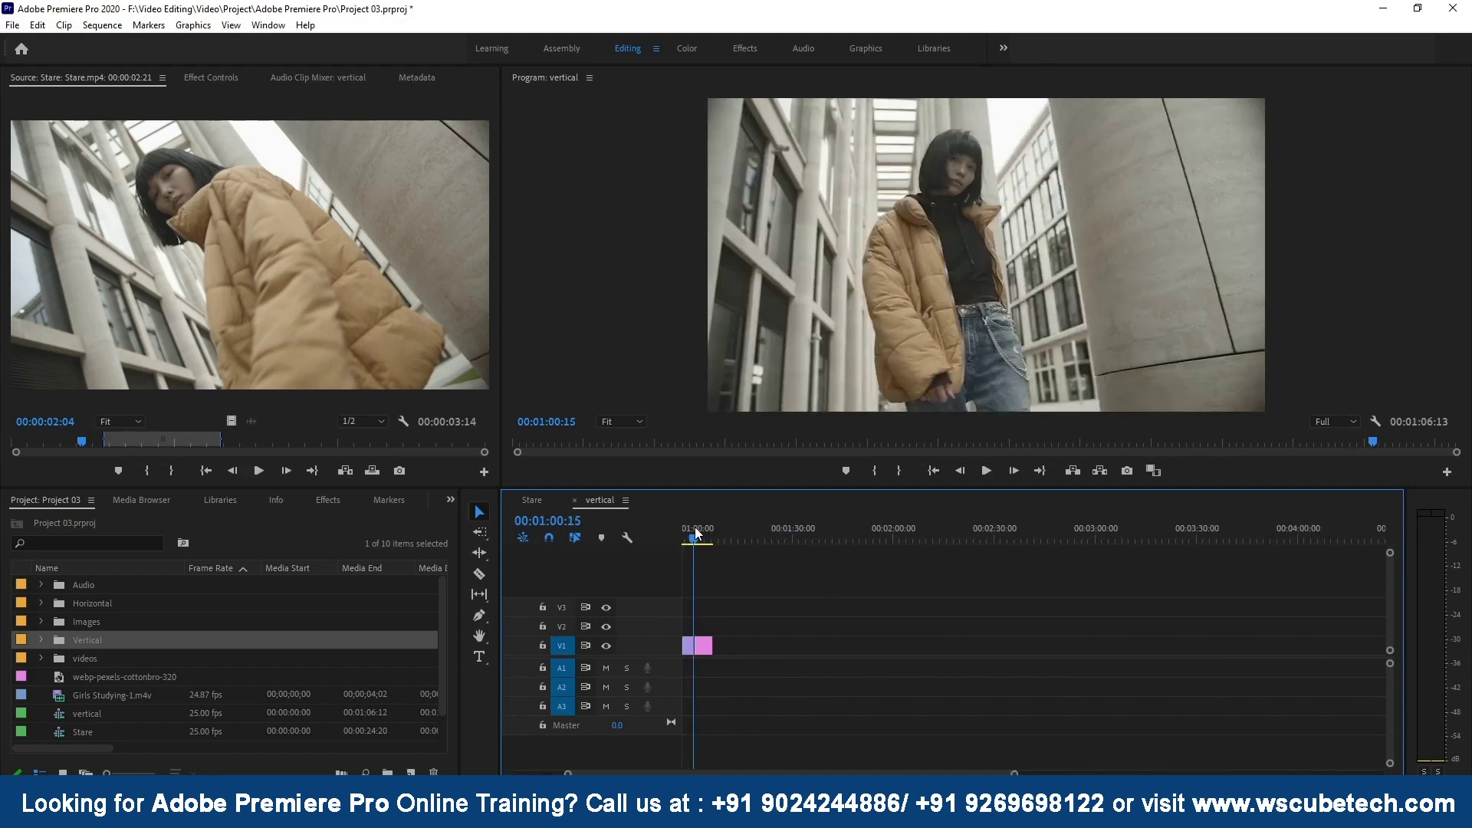
{"action": "key", "text": "space"}
{"action": "key", "text": "space"}
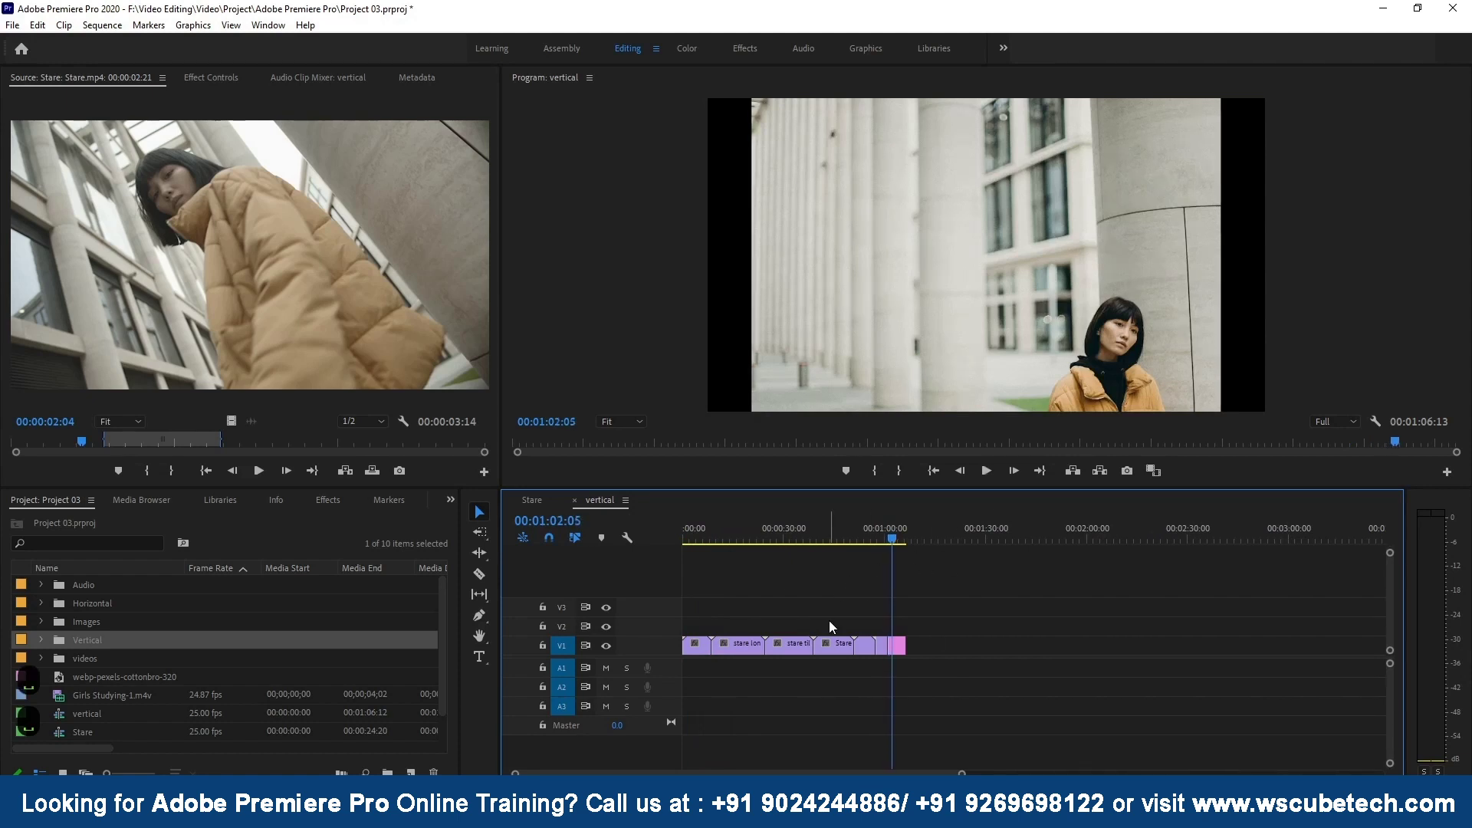
{"action": "left_click", "coordinate": [533, 498]}
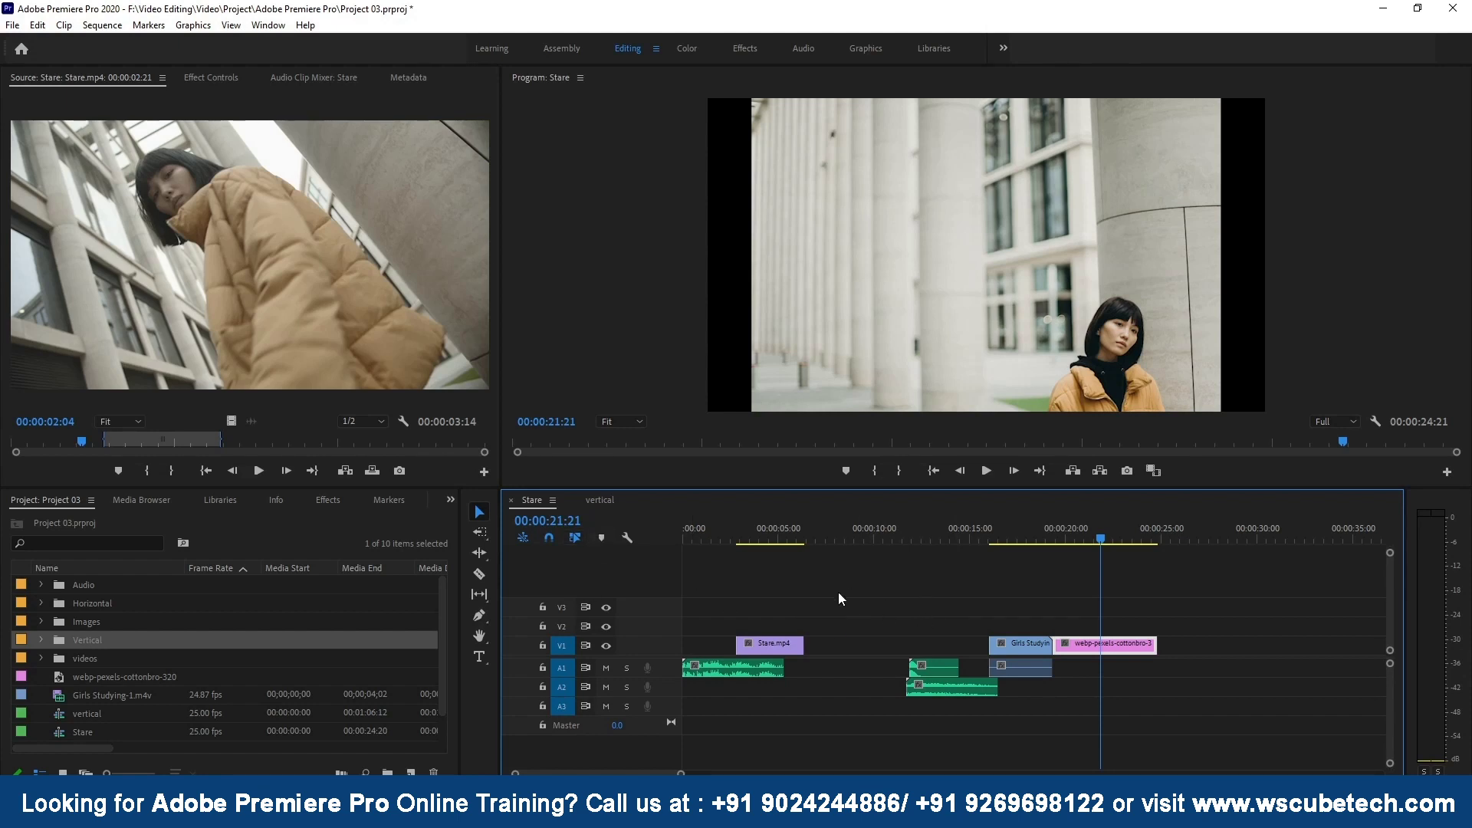
Lift Stare.mp4 and the pink webp clip from V1 onto V2, then briefly enlarge and restore V3's height
{"action": "left_click", "coordinate": [602, 500]}
{"action": "left_click_drag", "start_coordinate": [775, 644], "coordinate": [776, 629]}
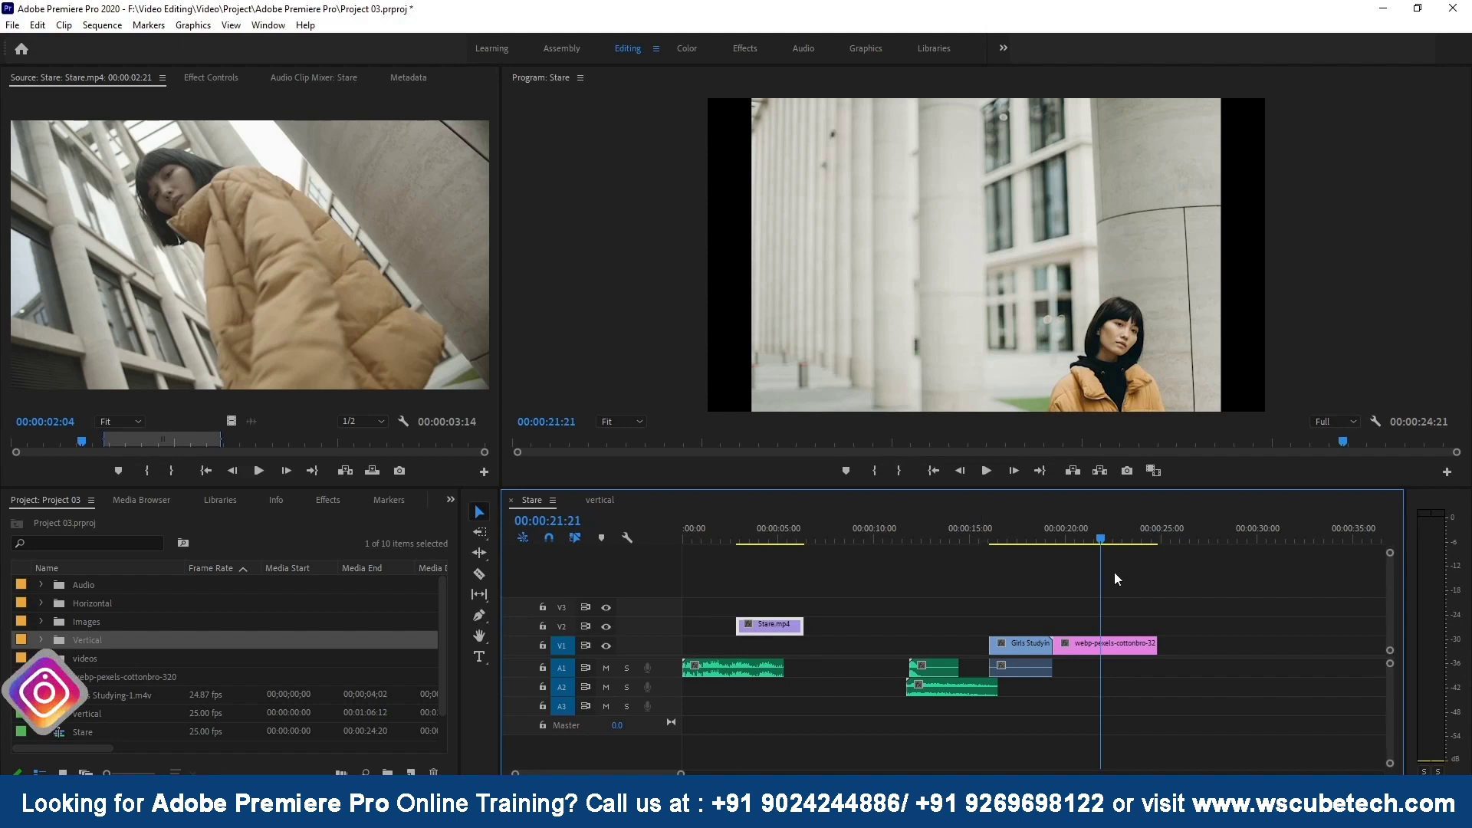
{"action": "left_click_drag", "start_coordinate": [1093, 644], "coordinate": [1021, 619]}
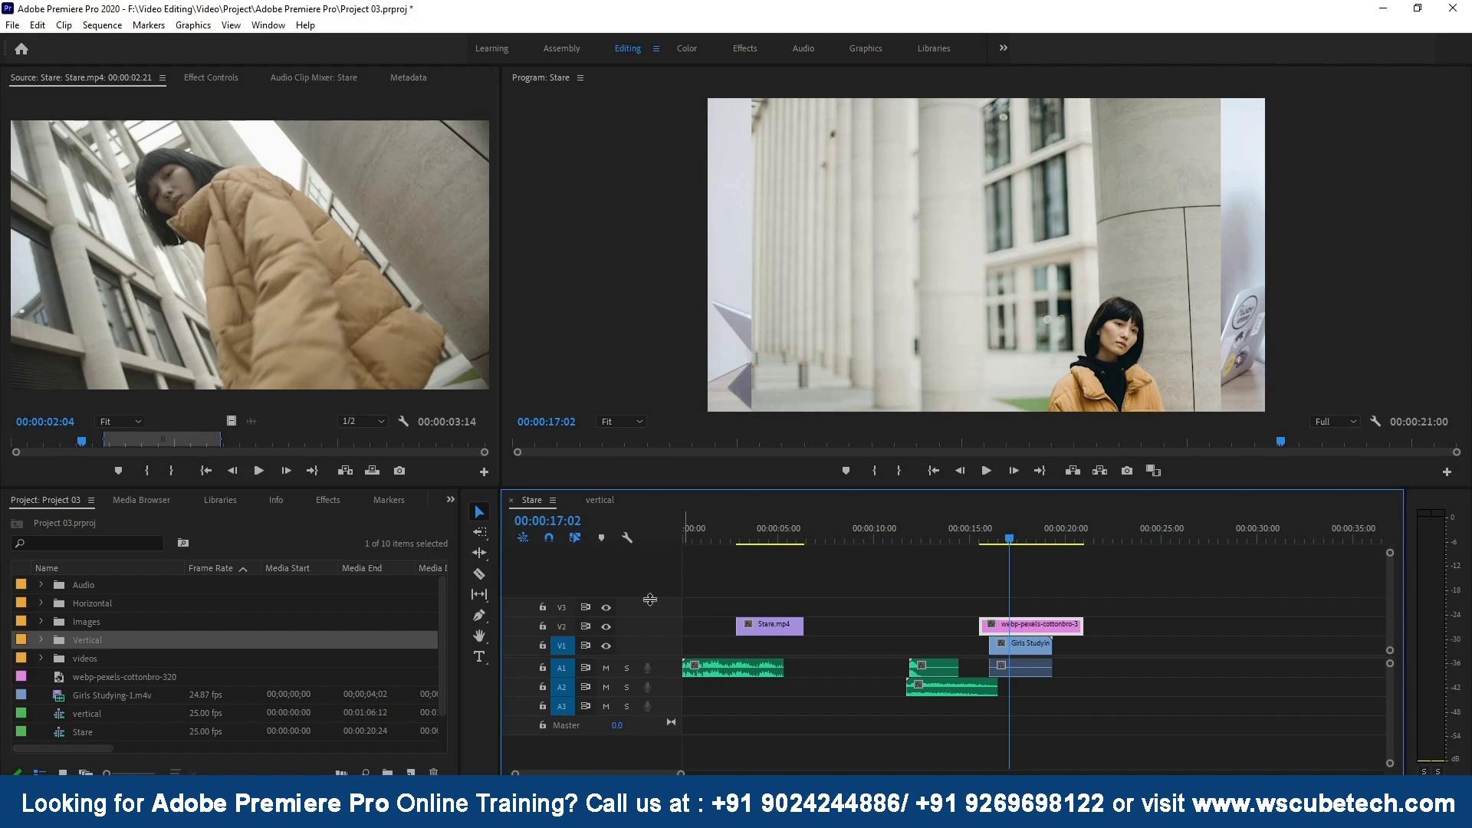
{"action": "left_click_drag", "start_coordinate": [650, 599], "coordinate": [664, 567]}
{"action": "left_click_drag", "start_coordinate": [659, 568], "coordinate": [650, 602]}
Lock and unlock track V2, then hide and re-show its output in the Program monitor
{"action": "left_click", "coordinate": [540, 626]}
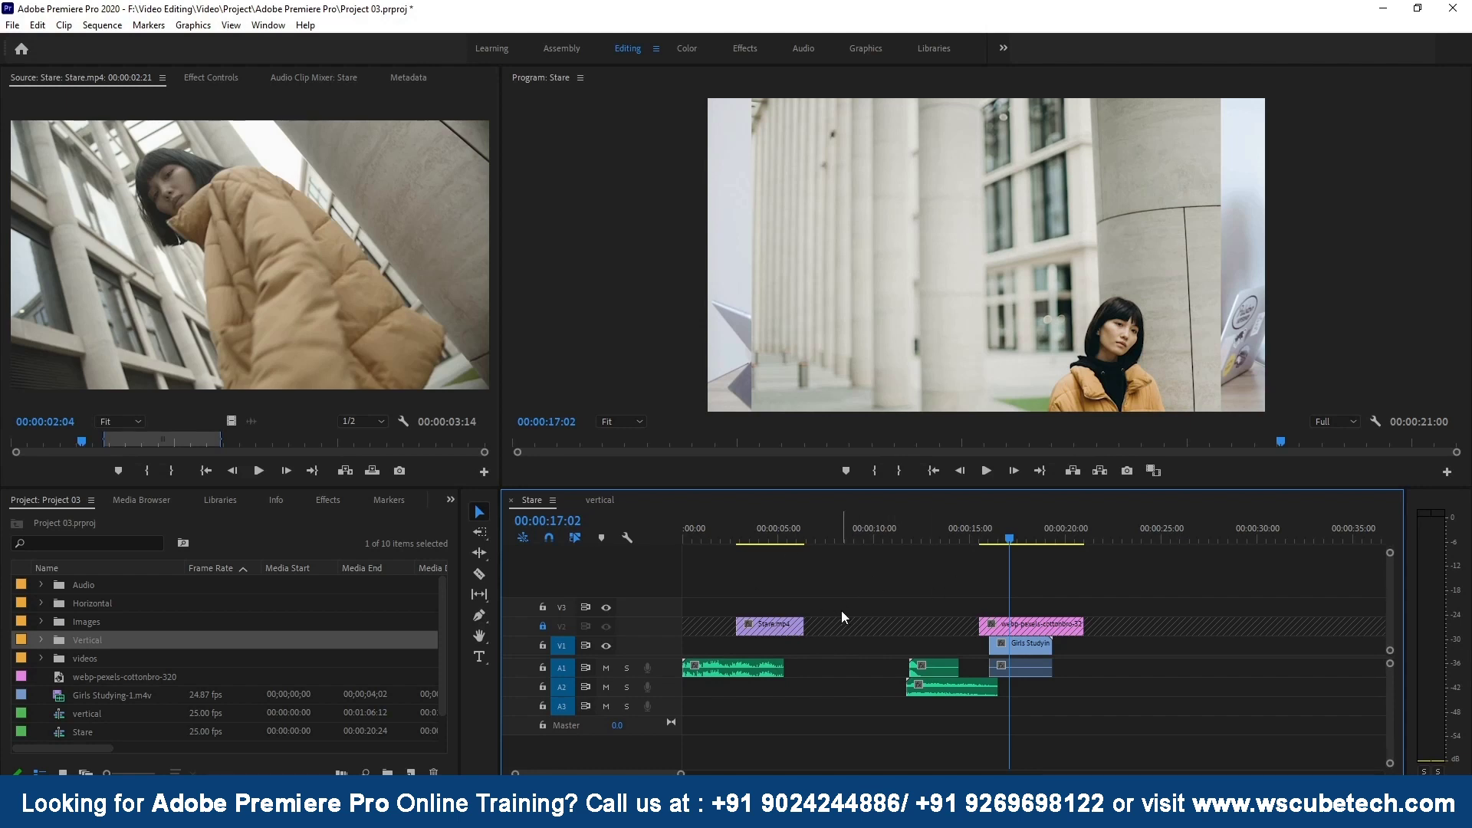
{"action": "left_click", "coordinate": [540, 624]}
{"action": "left_click", "coordinate": [606, 627]}
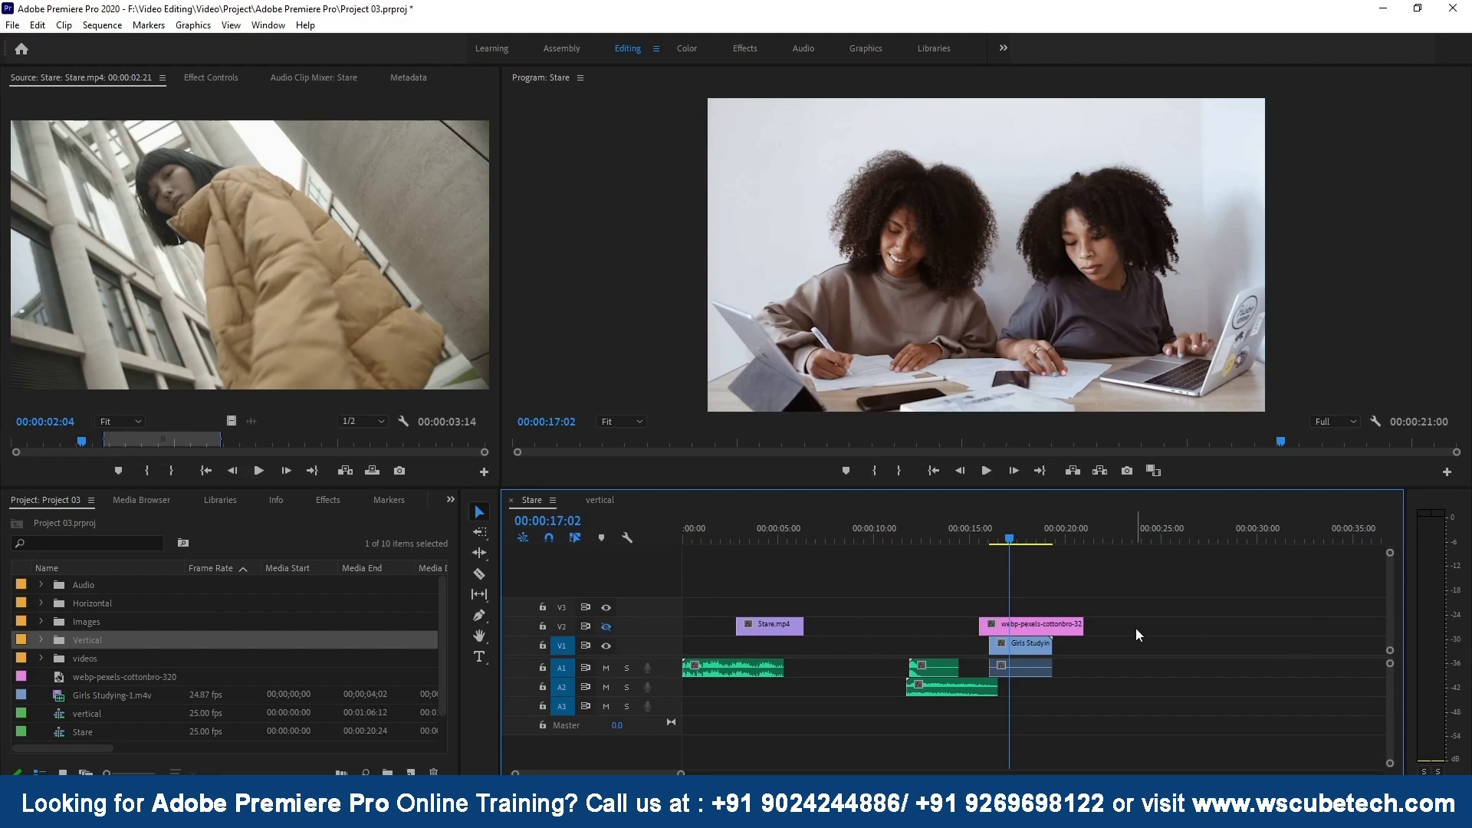
{"action": "left_click", "coordinate": [606, 627]}
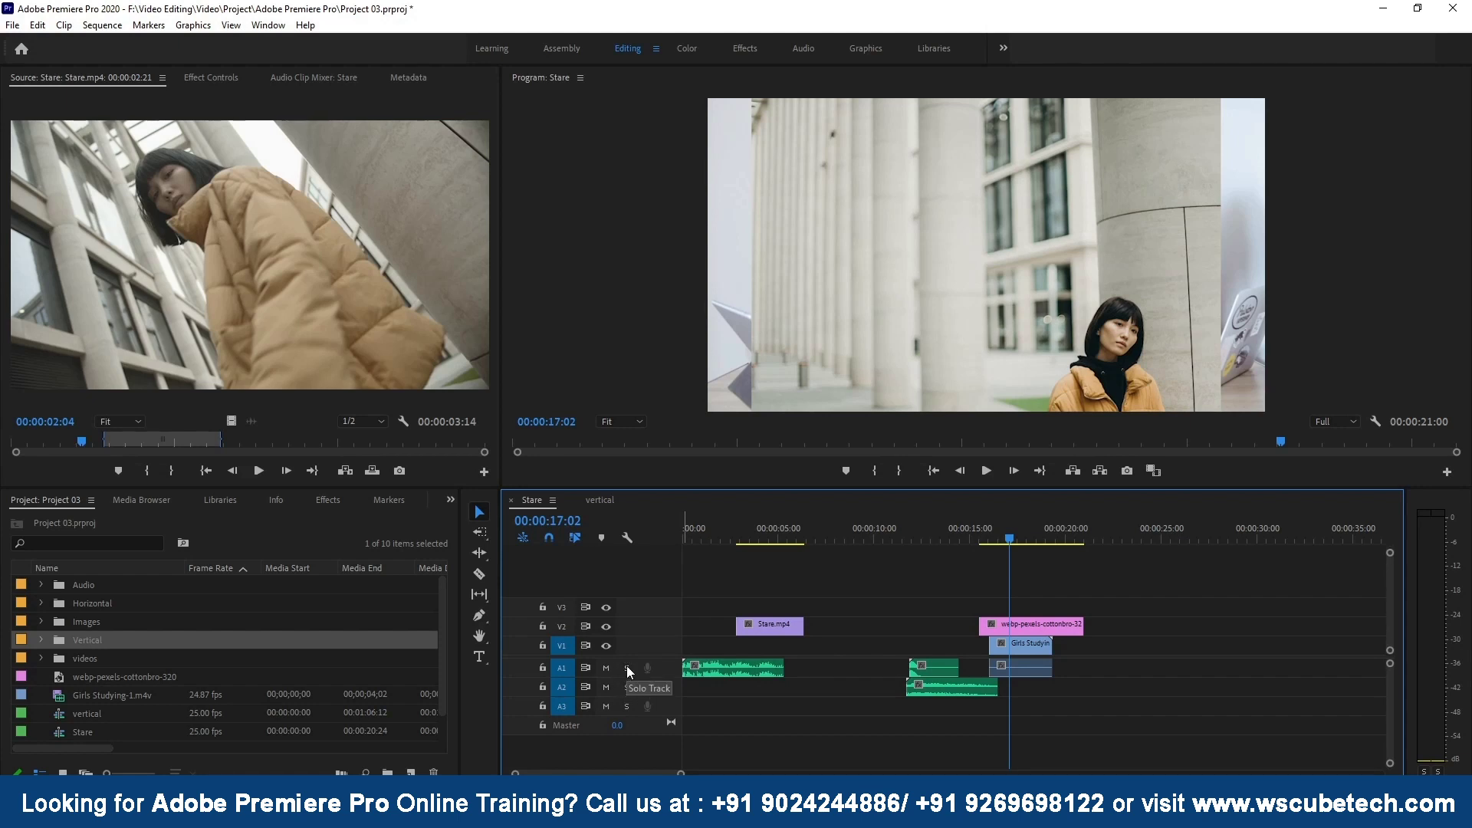
Solo the A1 audio track, then turn its solo off again
{"action": "left_click", "coordinate": [627, 667]}
{"action": "left_click", "coordinate": [634, 669]}
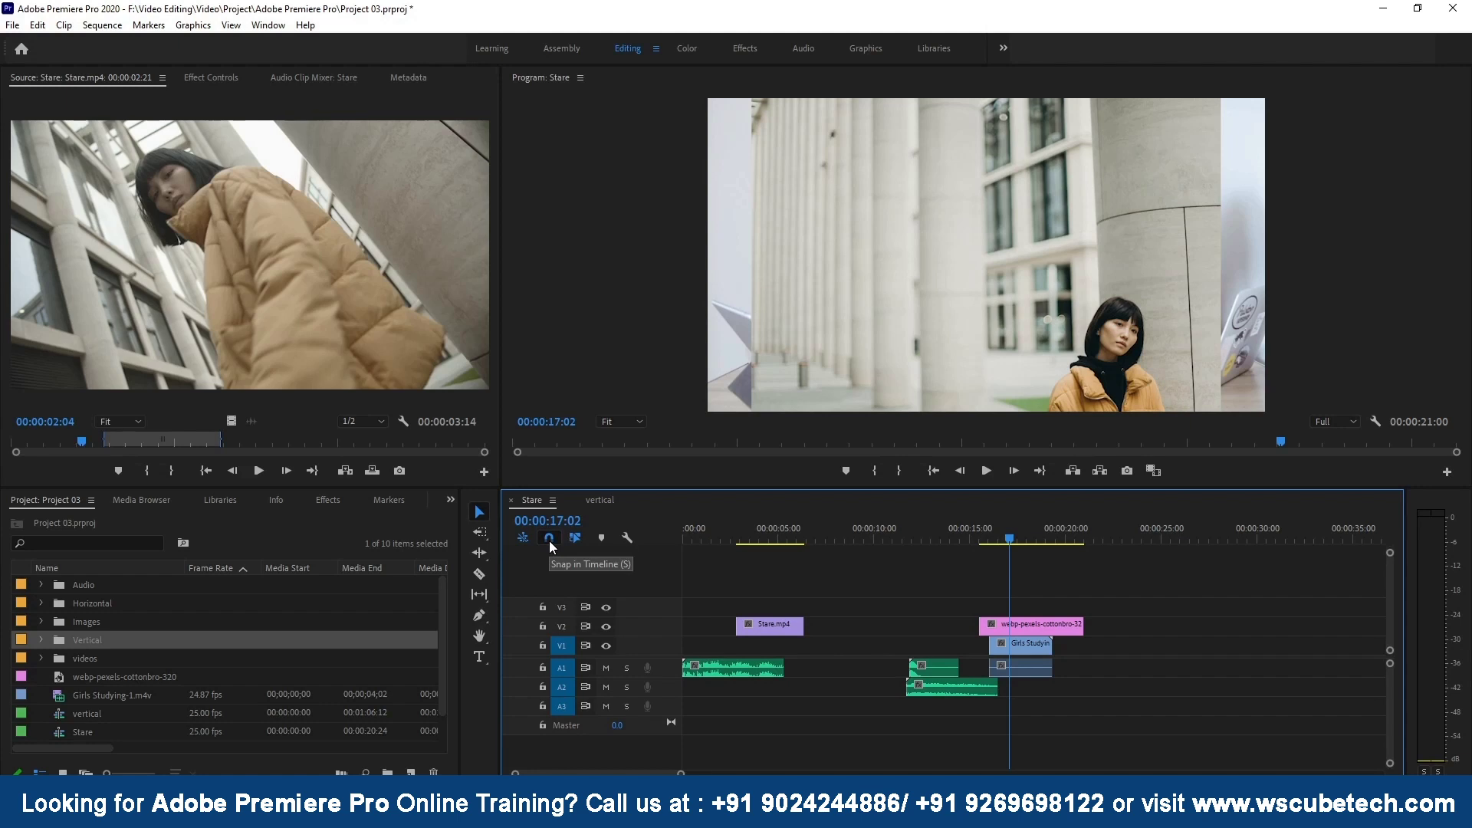
Disable snapping, drag the pink webp clip on V2 left to follow Stare.mp4, then undo the move
{"action": "left_click", "coordinate": [550, 540]}
{"action": "mouse_move", "coordinate": [1038, 627]}
{"action": "left_mouse_down"}
{"action": "mouse_move", "coordinate": [805, 636]}
{"action": "mouse_move", "coordinate": [1043, 631]}
{"action": "mouse_move", "coordinate": [829, 634]}
{"action": "mouse_move", "coordinate": [861, 635]}
{"action": "left_mouse_up"}
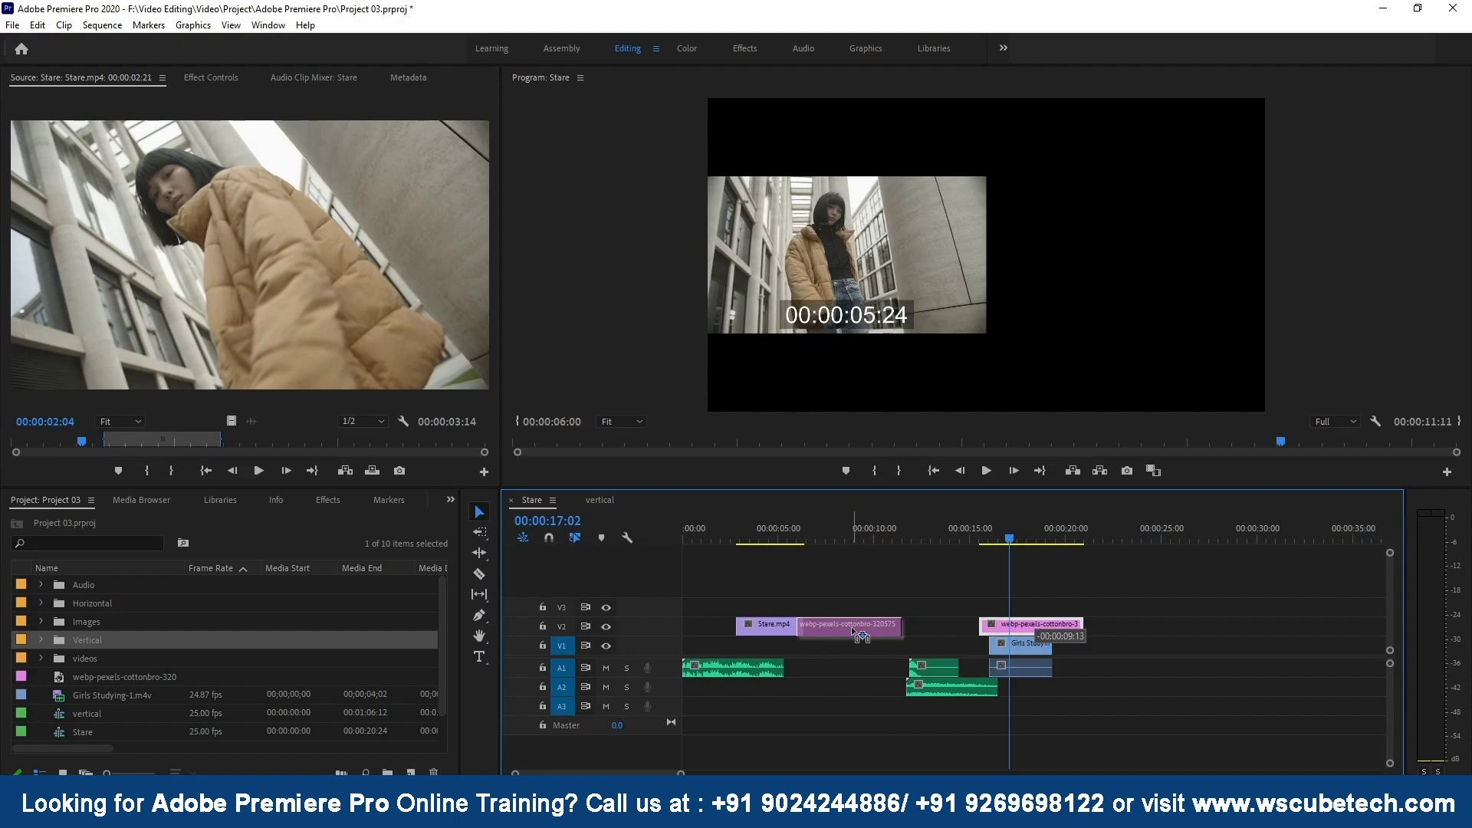
{"action": "left_click_drag", "start_coordinate": [852, 629], "coordinate": [852, 627]}
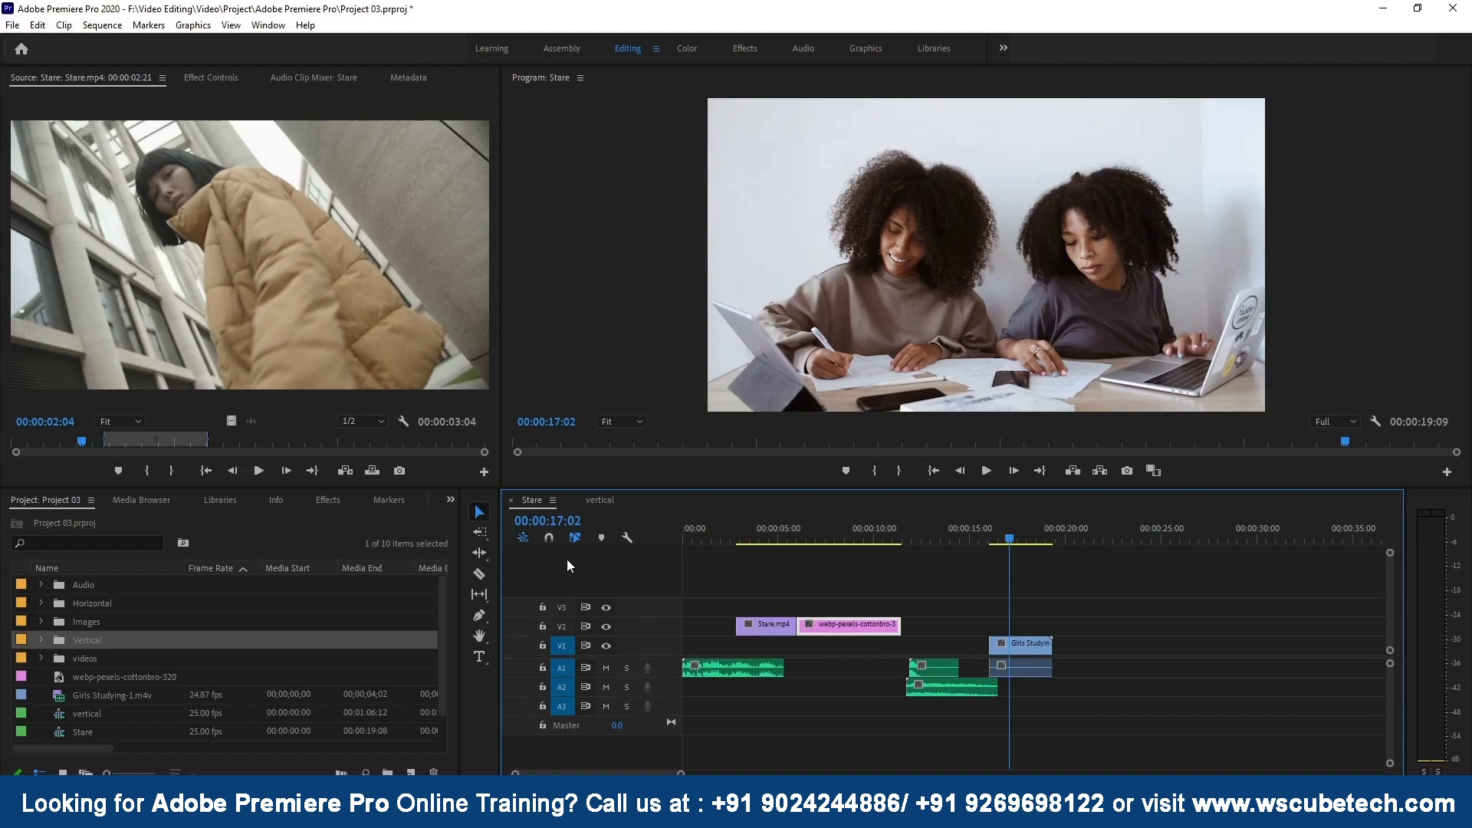
{"action": "key", "text": "ctrl+z"}
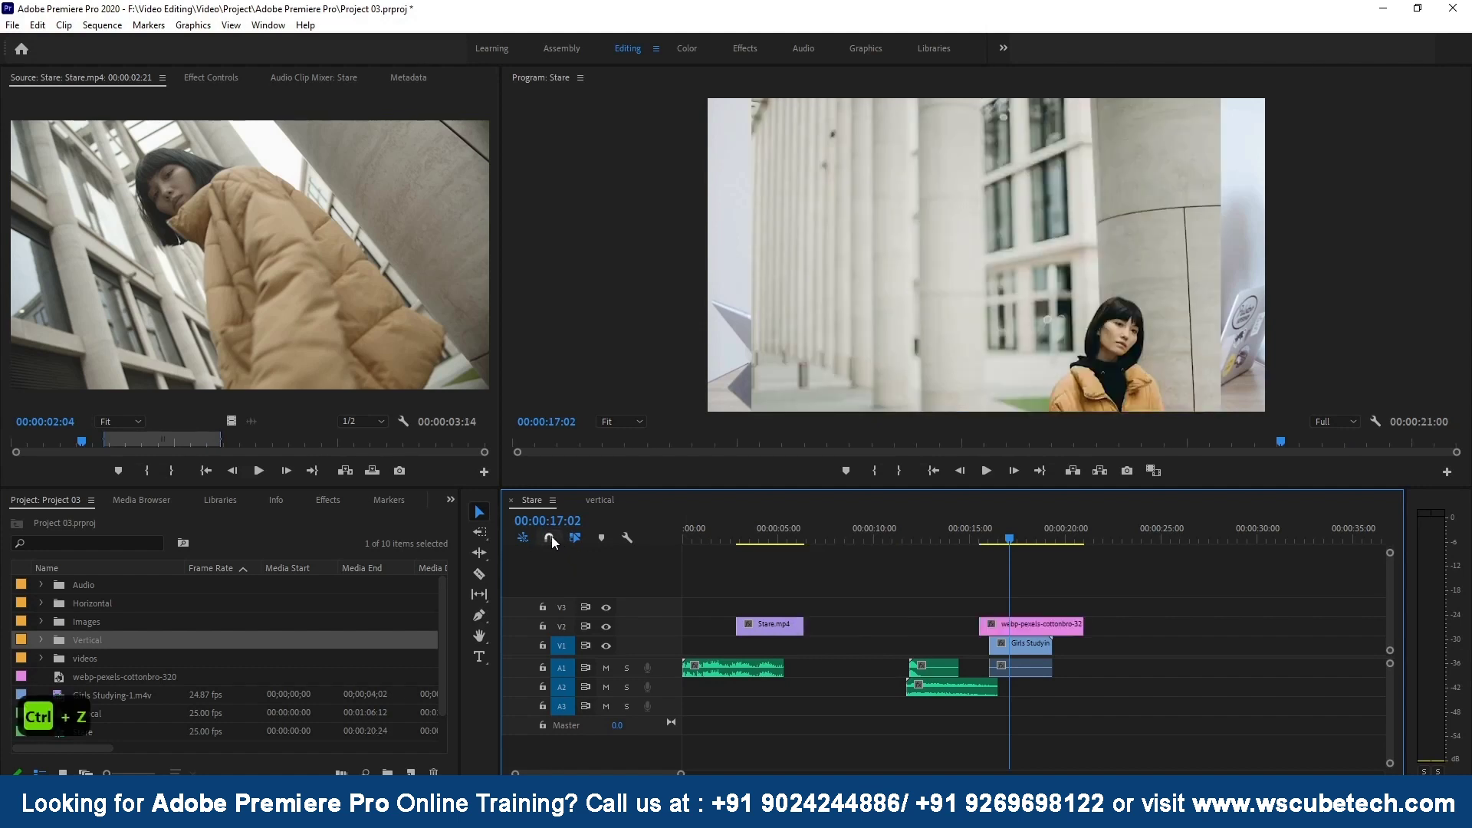
Seat the webp clip right after Stare.mp4 on V2 and nudge Girls Studying later, ending at 00:00:19:21
{"action": "left_click_drag", "start_coordinate": [1060, 623], "coordinate": [900, 621]}
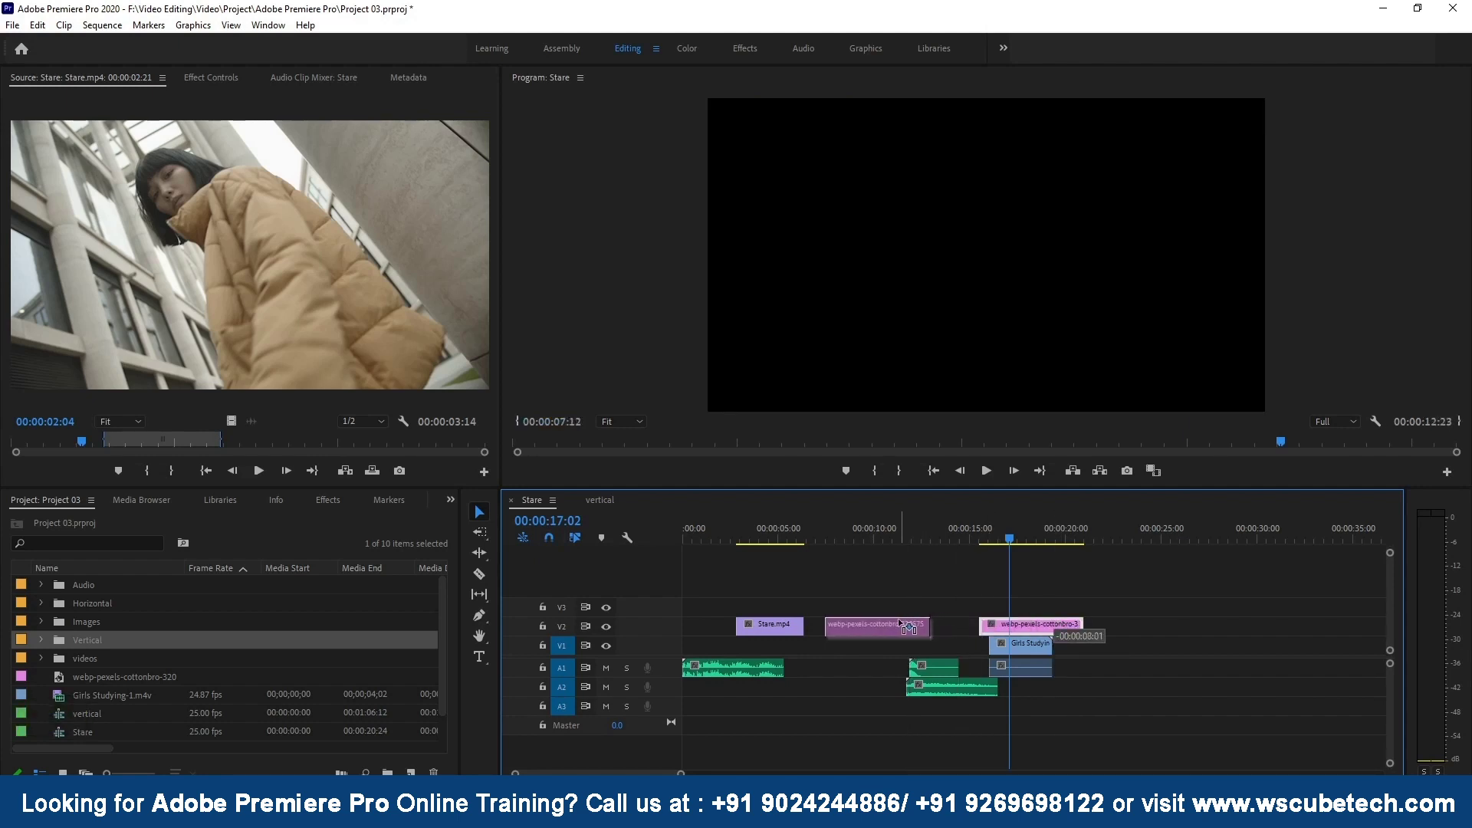
{"action": "left_click_drag", "start_coordinate": [899, 622], "coordinate": [893, 623]}
{"action": "left_click_drag", "start_coordinate": [894, 625], "coordinate": [889, 624]}
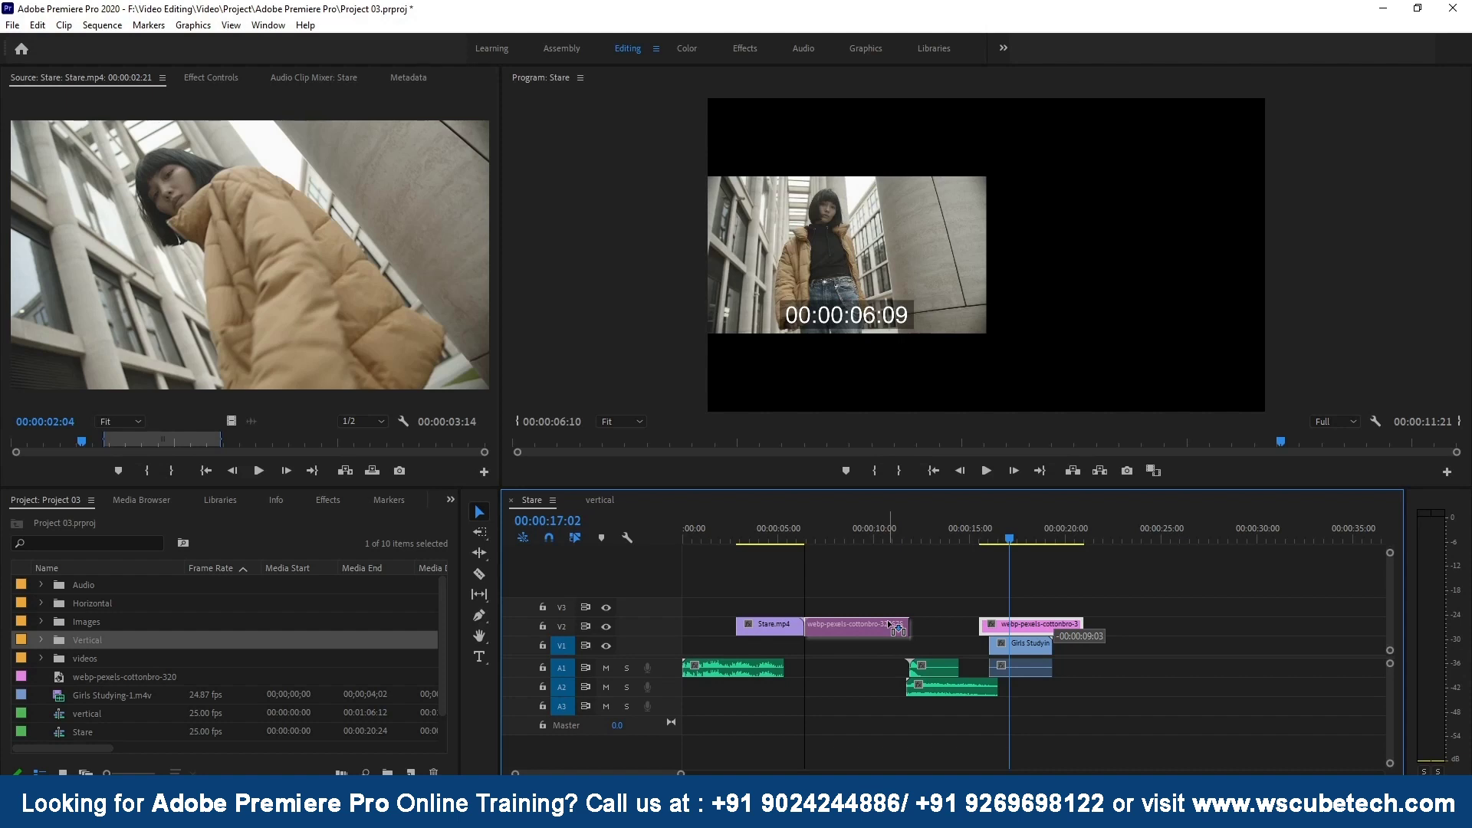
{"action": "left_click_drag", "start_coordinate": [892, 625], "coordinate": [889, 626]}
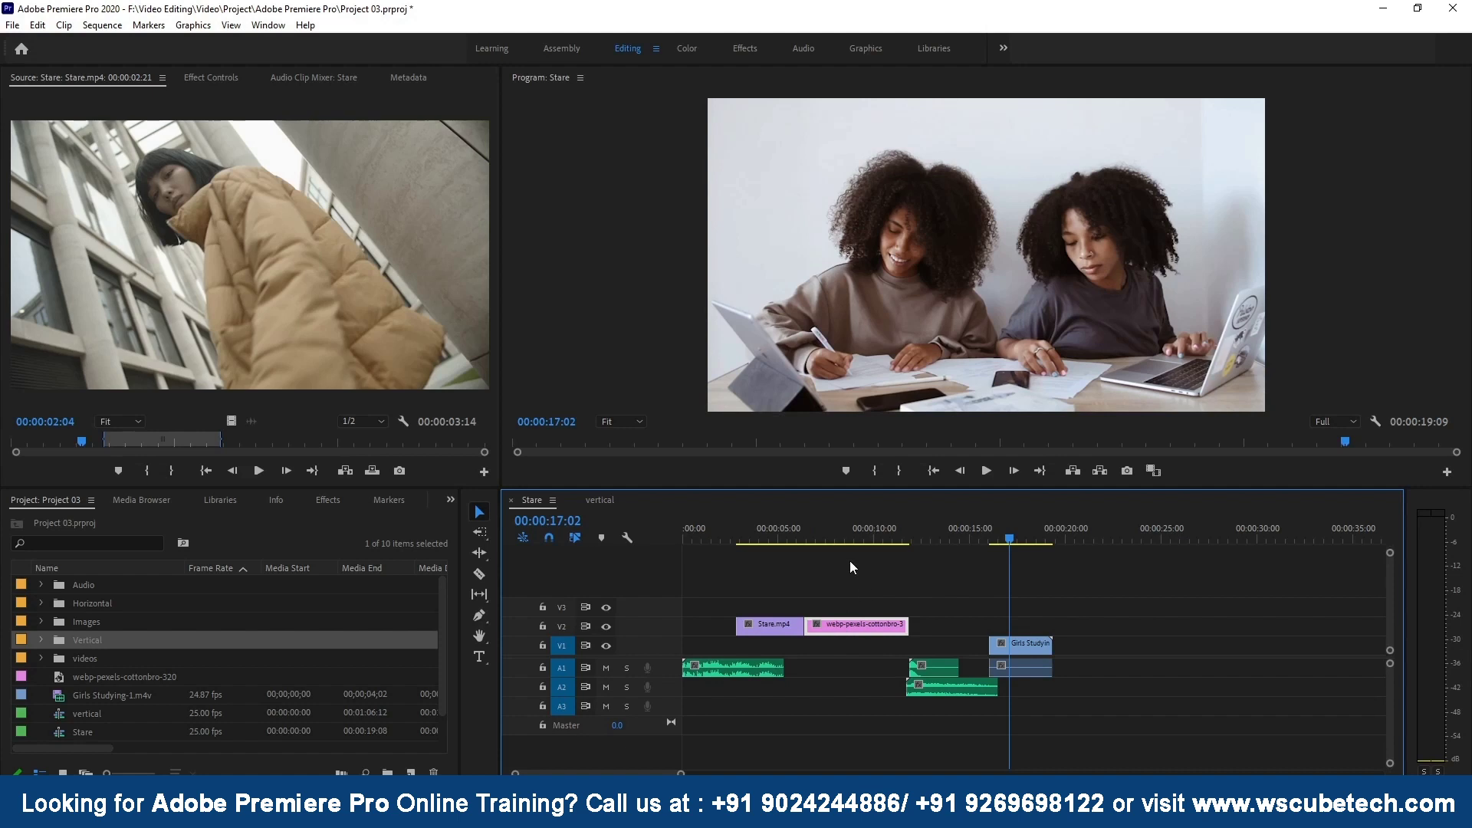
{"action": "left_click_drag", "start_coordinate": [829, 625], "coordinate": [1090, 642]}
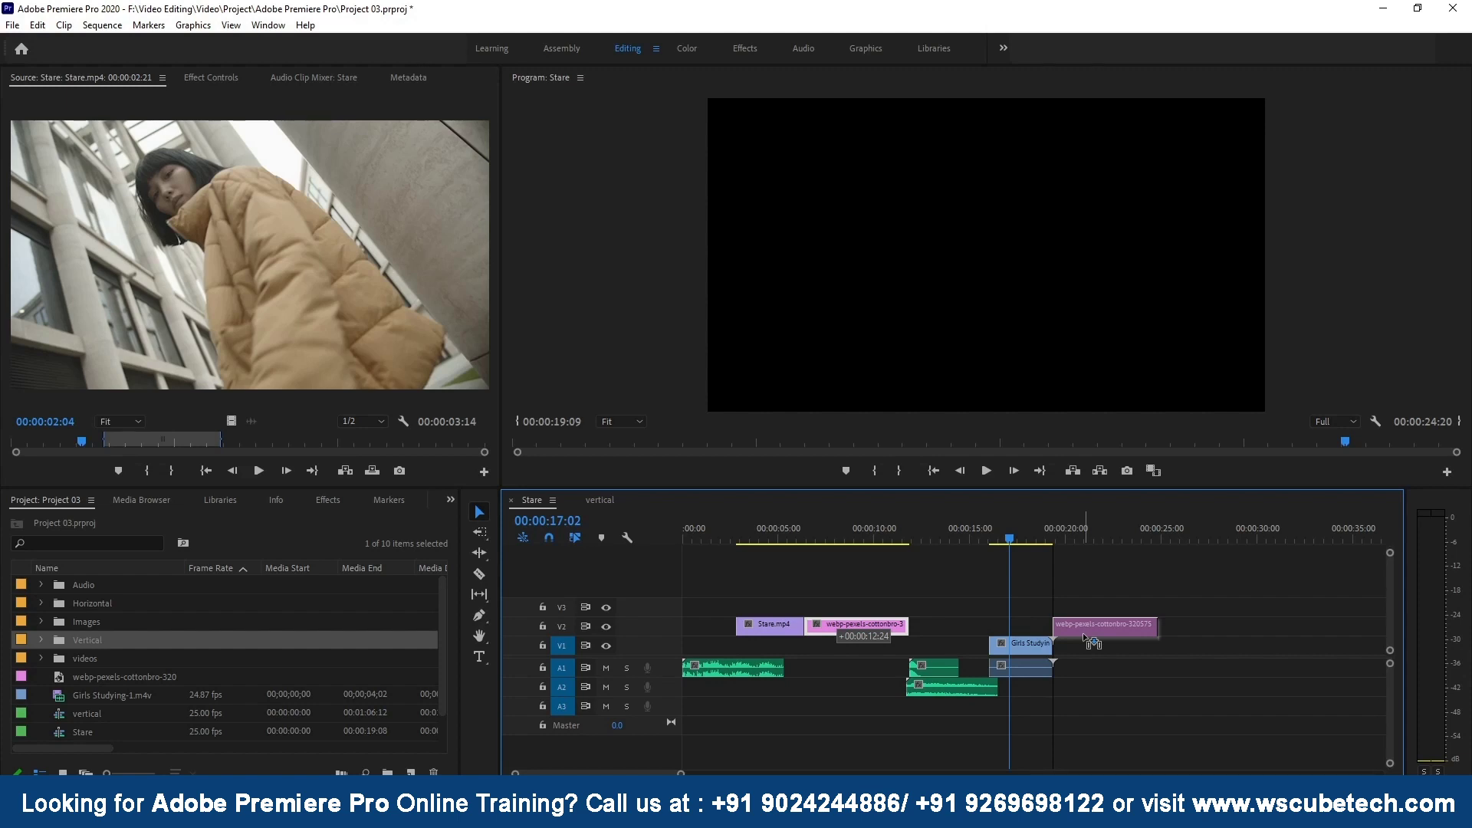
{"action": "left_click_drag", "start_coordinate": [1083, 637], "coordinate": [953, 620]}
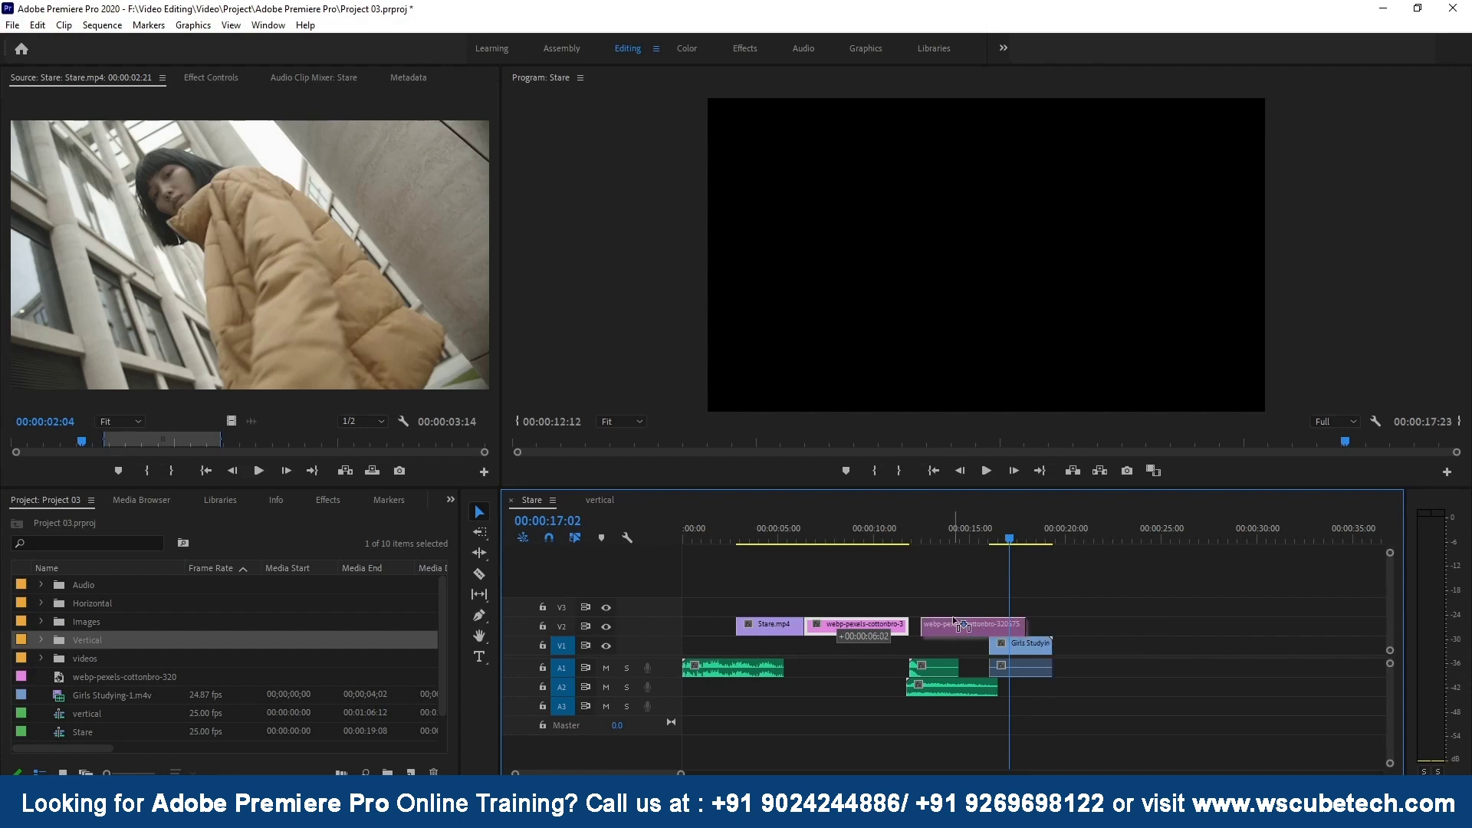
{"action": "left_click_drag", "start_coordinate": [953, 621], "coordinate": [837, 624]}
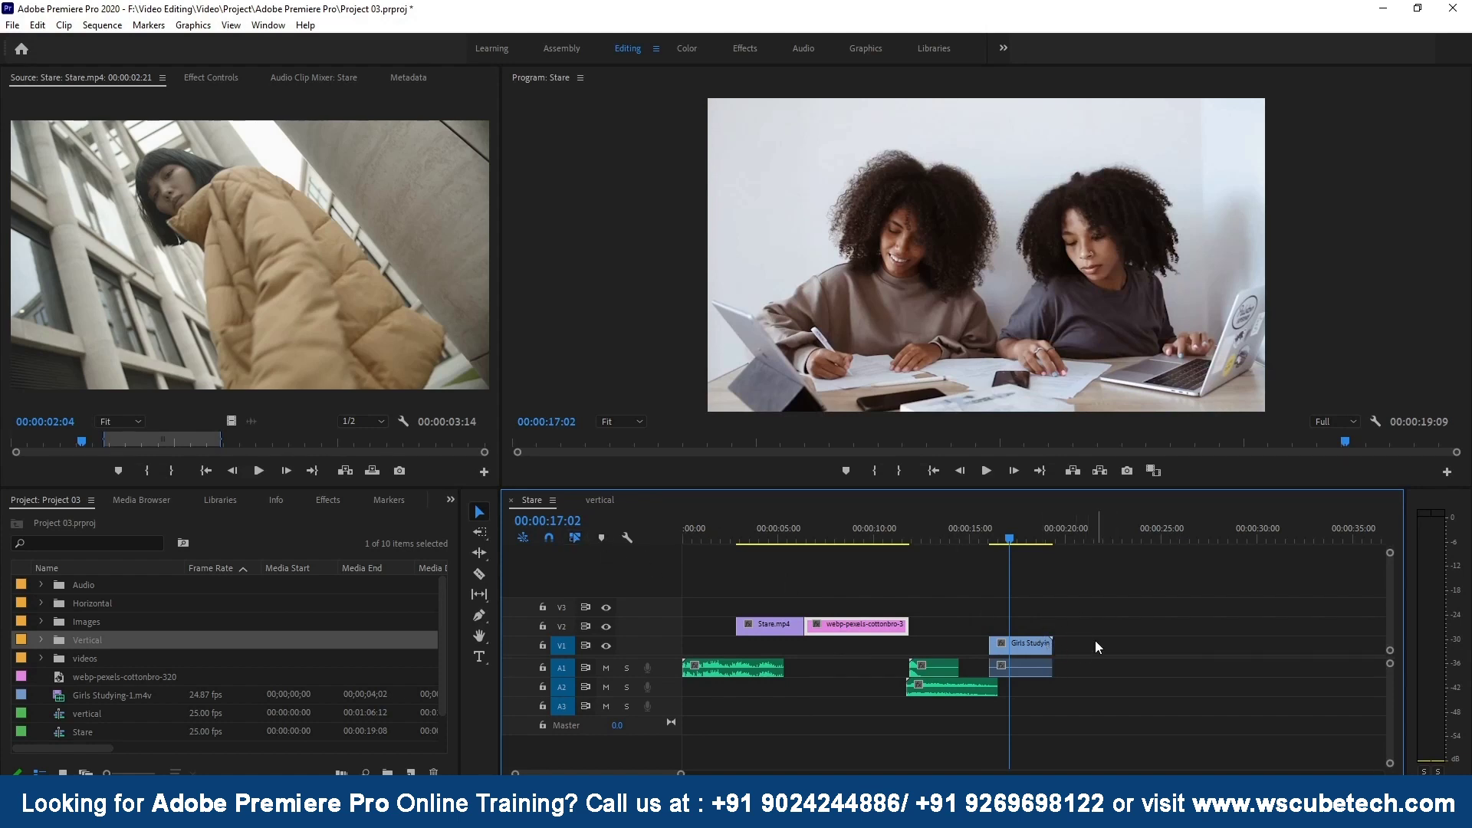
{"action": "mouse_move", "coordinate": [1035, 646]}
{"action": "left_mouse_down"}
{"action": "mouse_move", "coordinate": [1126, 652]}
{"action": "mouse_move", "coordinate": [1043, 648]}
{"action": "left_mouse_up"}
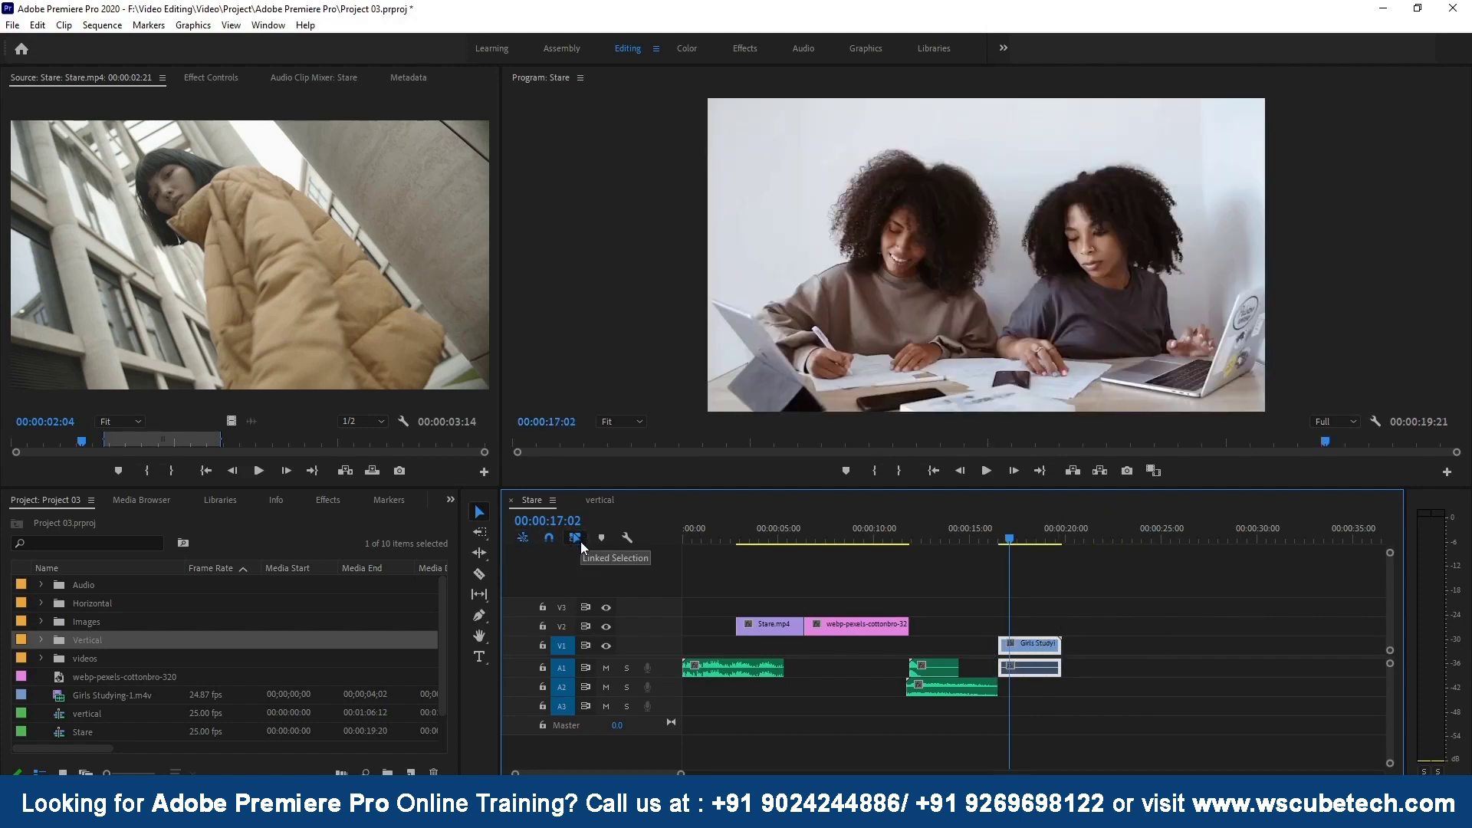
{"action": "left_click", "coordinate": [1102, 618]}
{"action": "left_click_drag", "start_coordinate": [1037, 643], "coordinate": [1084, 644]}
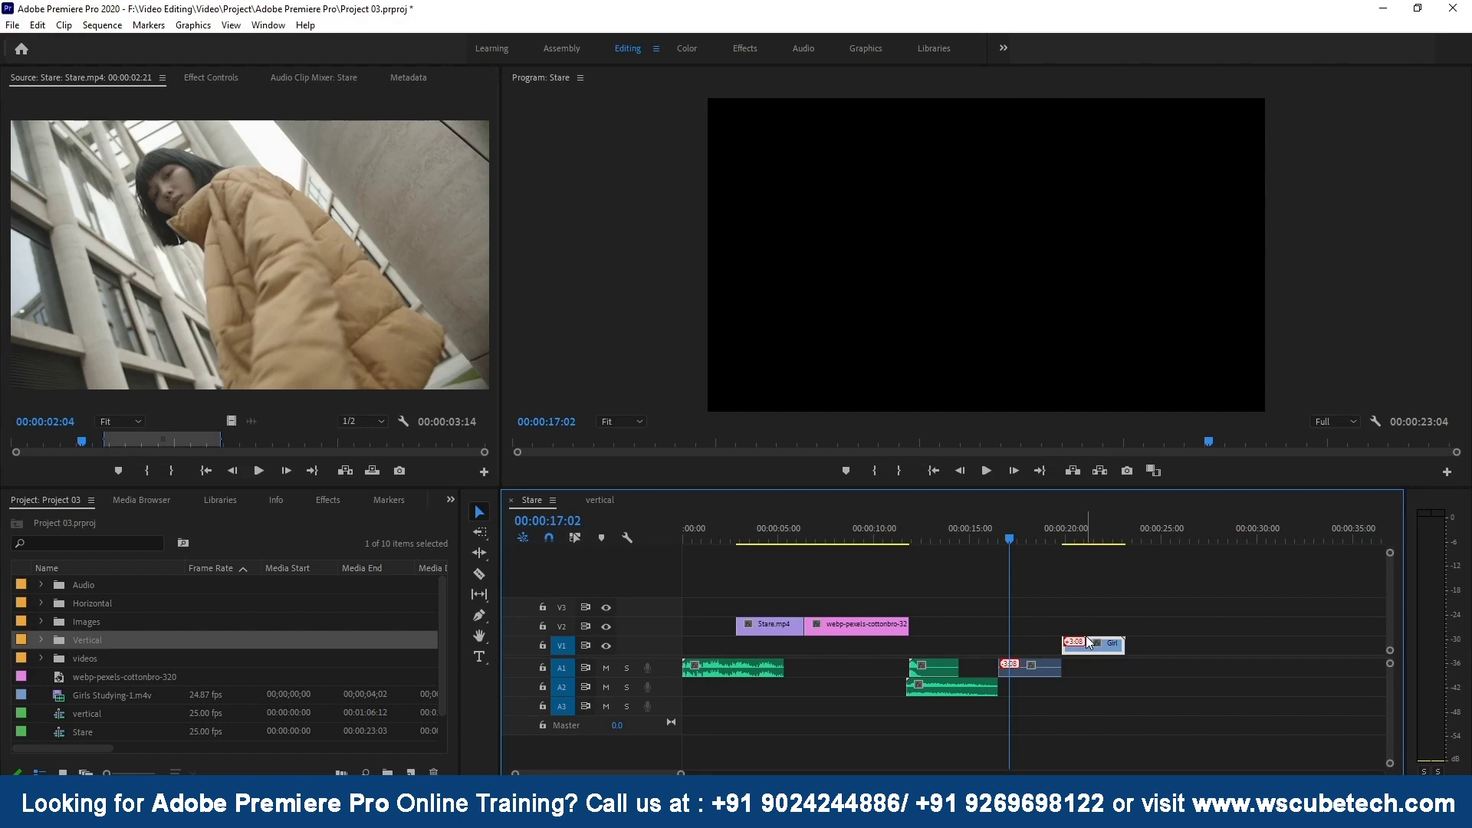
{"action": "key", "text": "ctrl+z"}
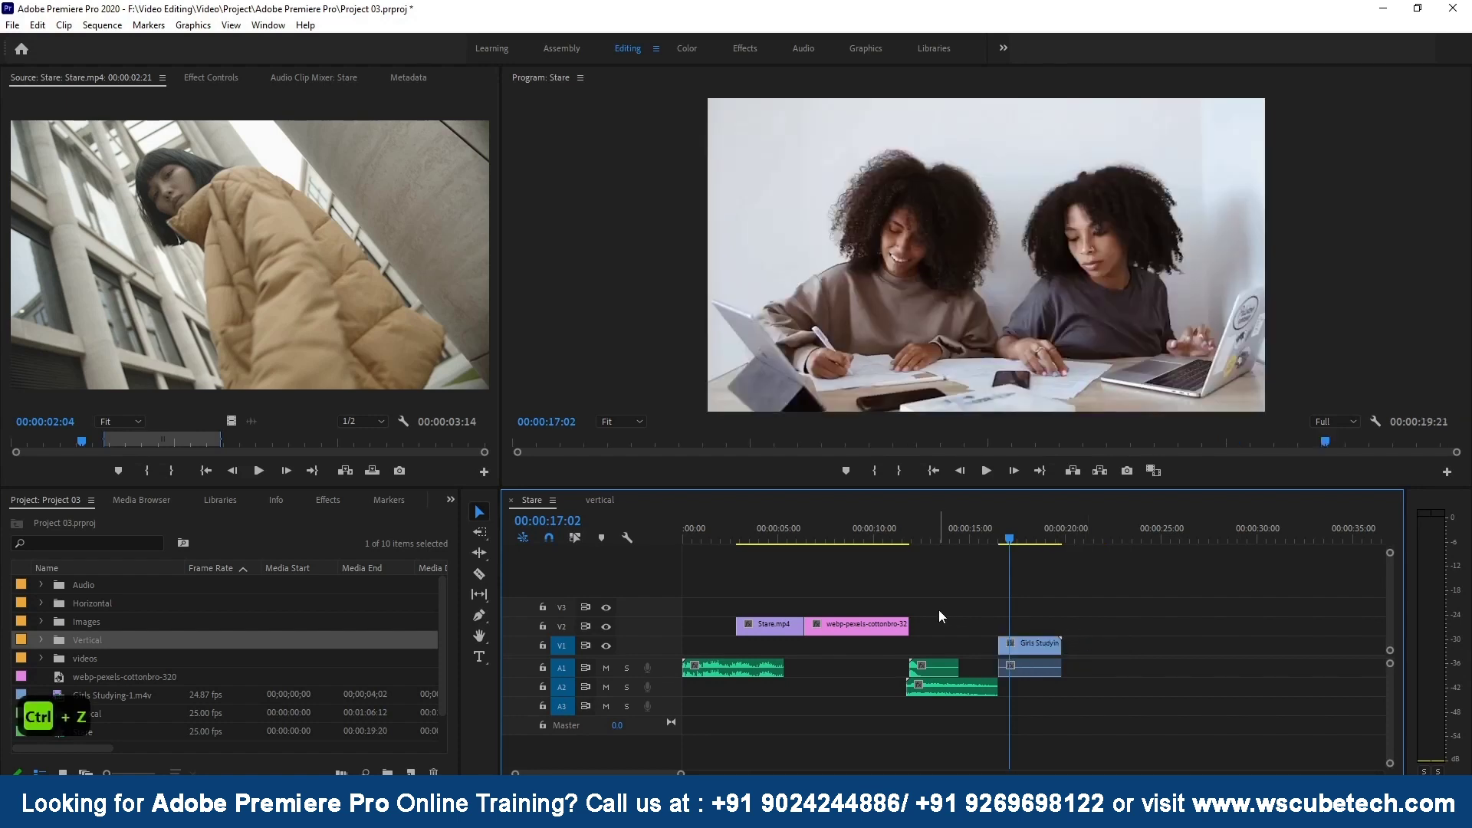
{"action": "left_click", "coordinate": [577, 539]}
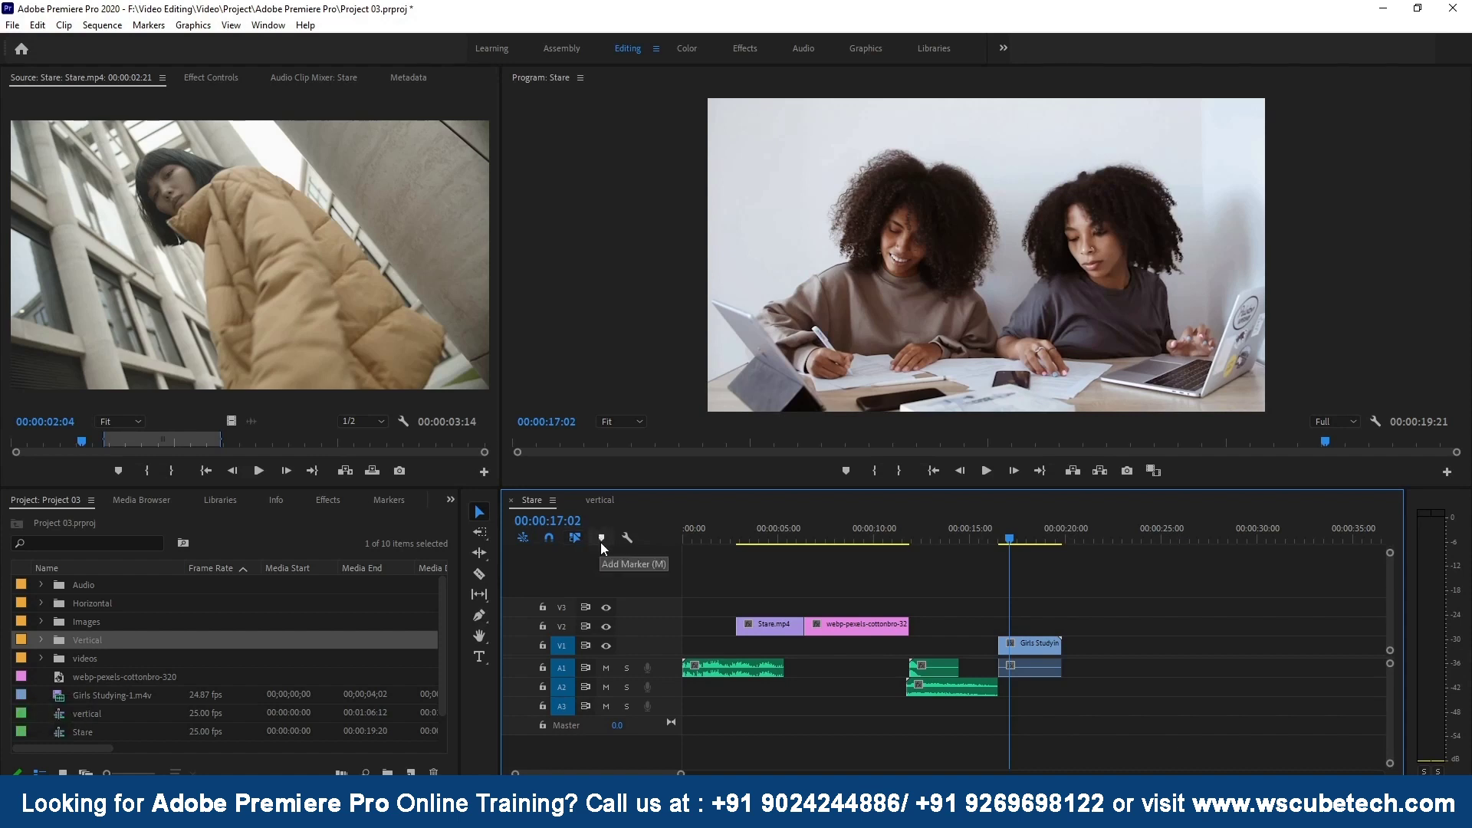
{"action": "left_click", "coordinate": [602, 537]}
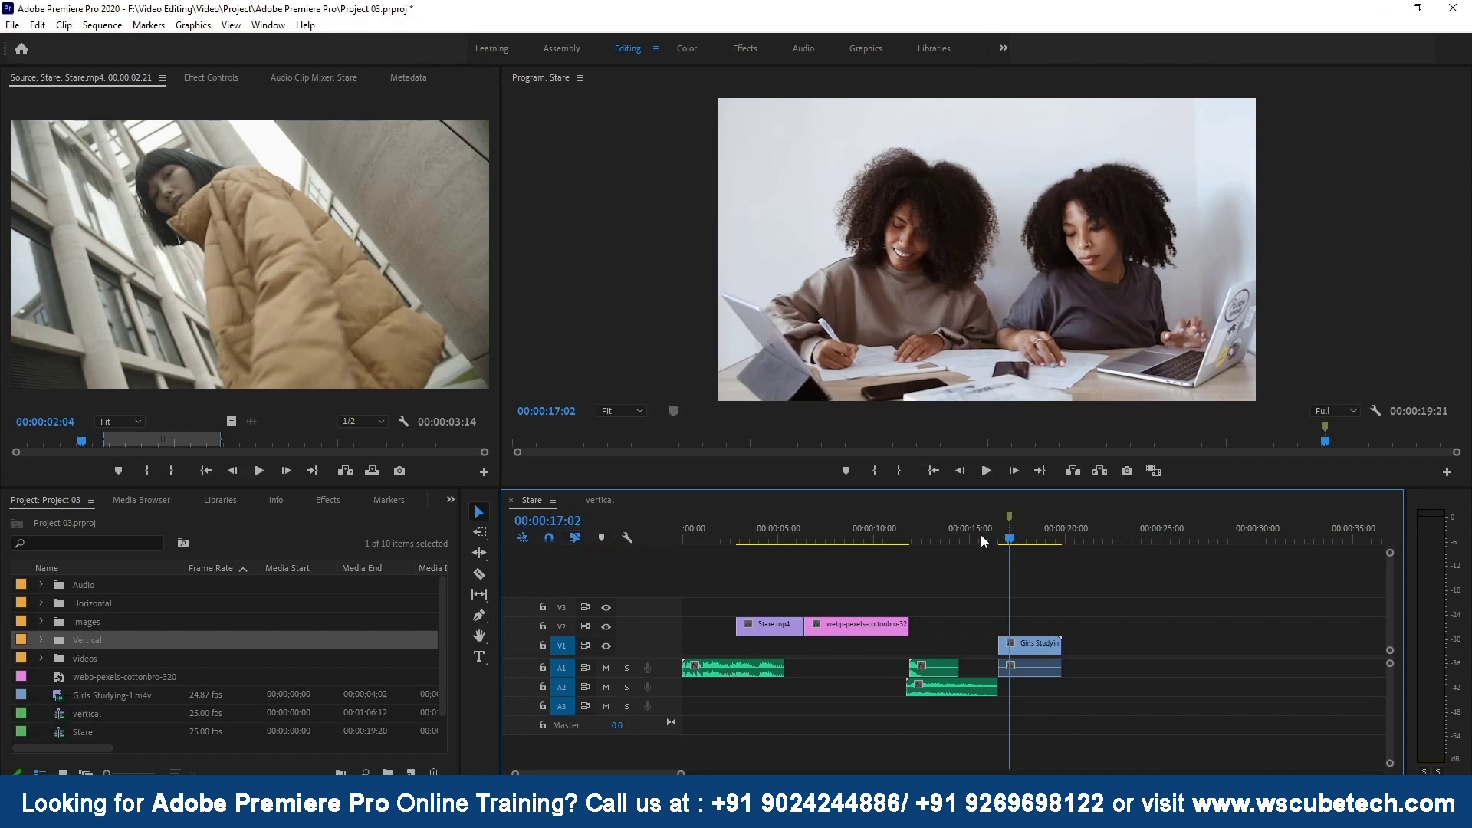
{"action": "left_click", "coordinate": [854, 536]}
{"action": "left_click", "coordinate": [602, 537]}
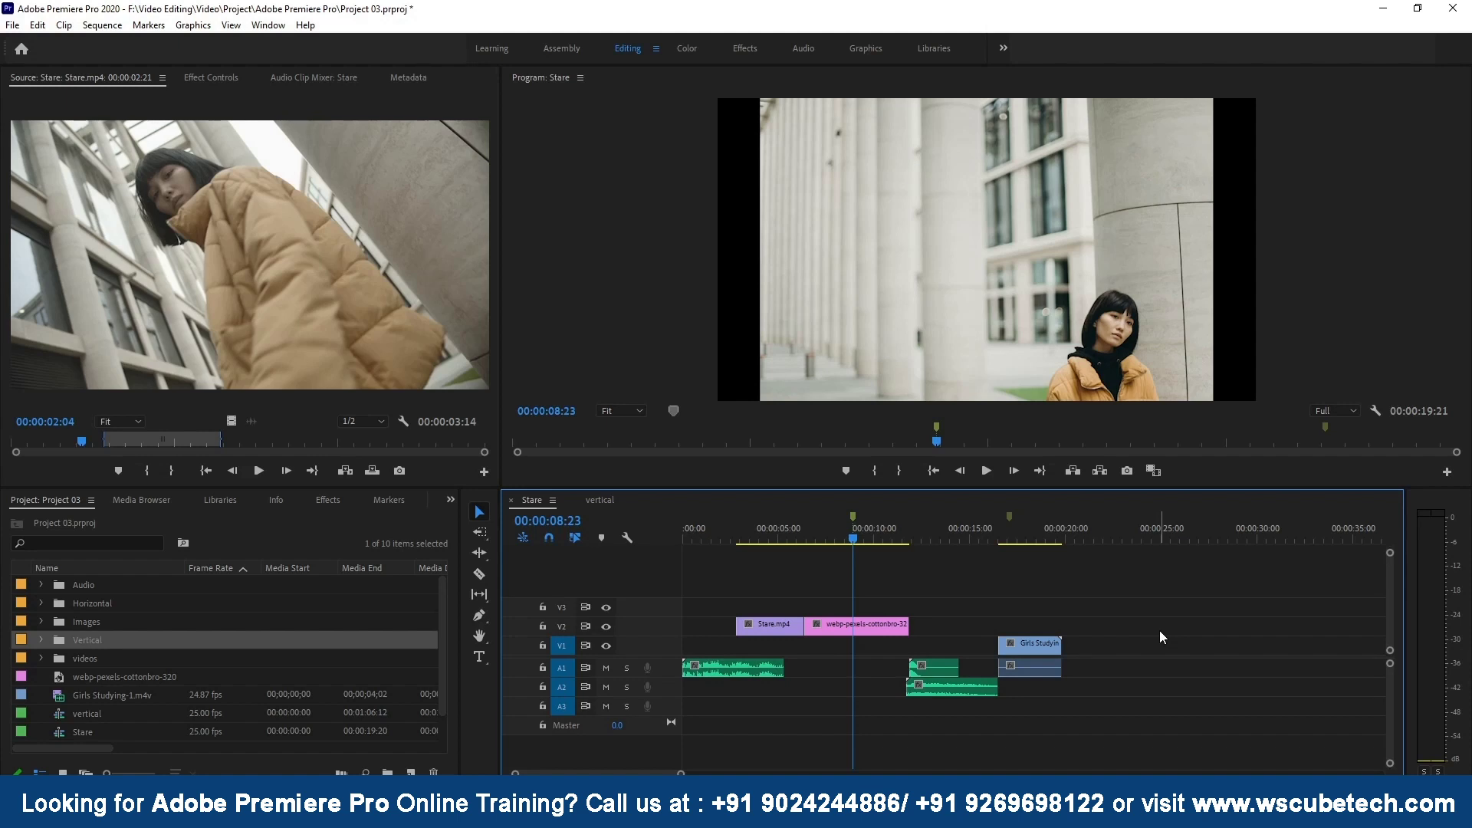
{"action": "key", "text": "ctrl+z"}
{"action": "key", "text": "ctrl+z"}
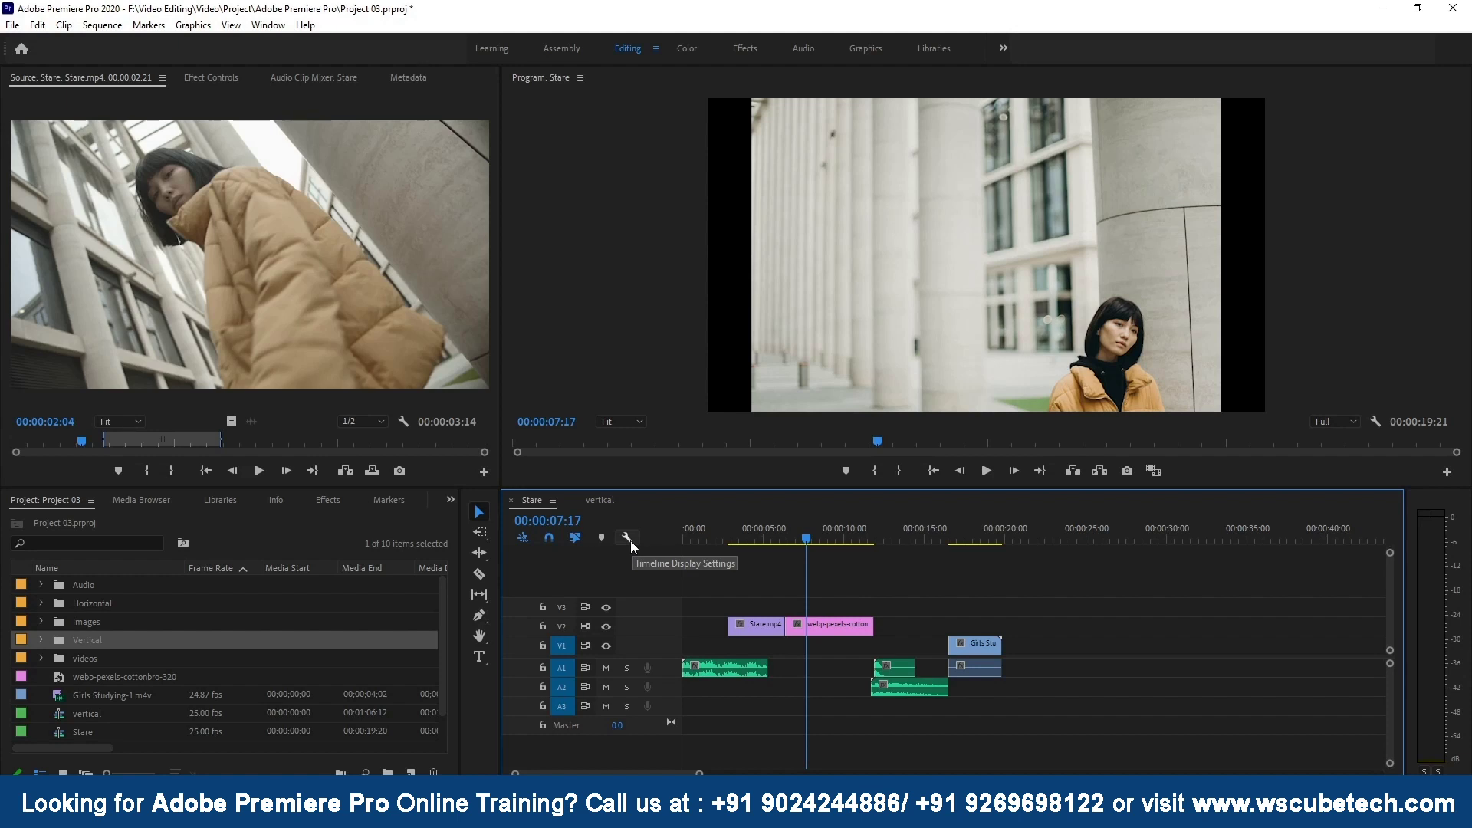
{"action": "left_click", "coordinate": [631, 540]}
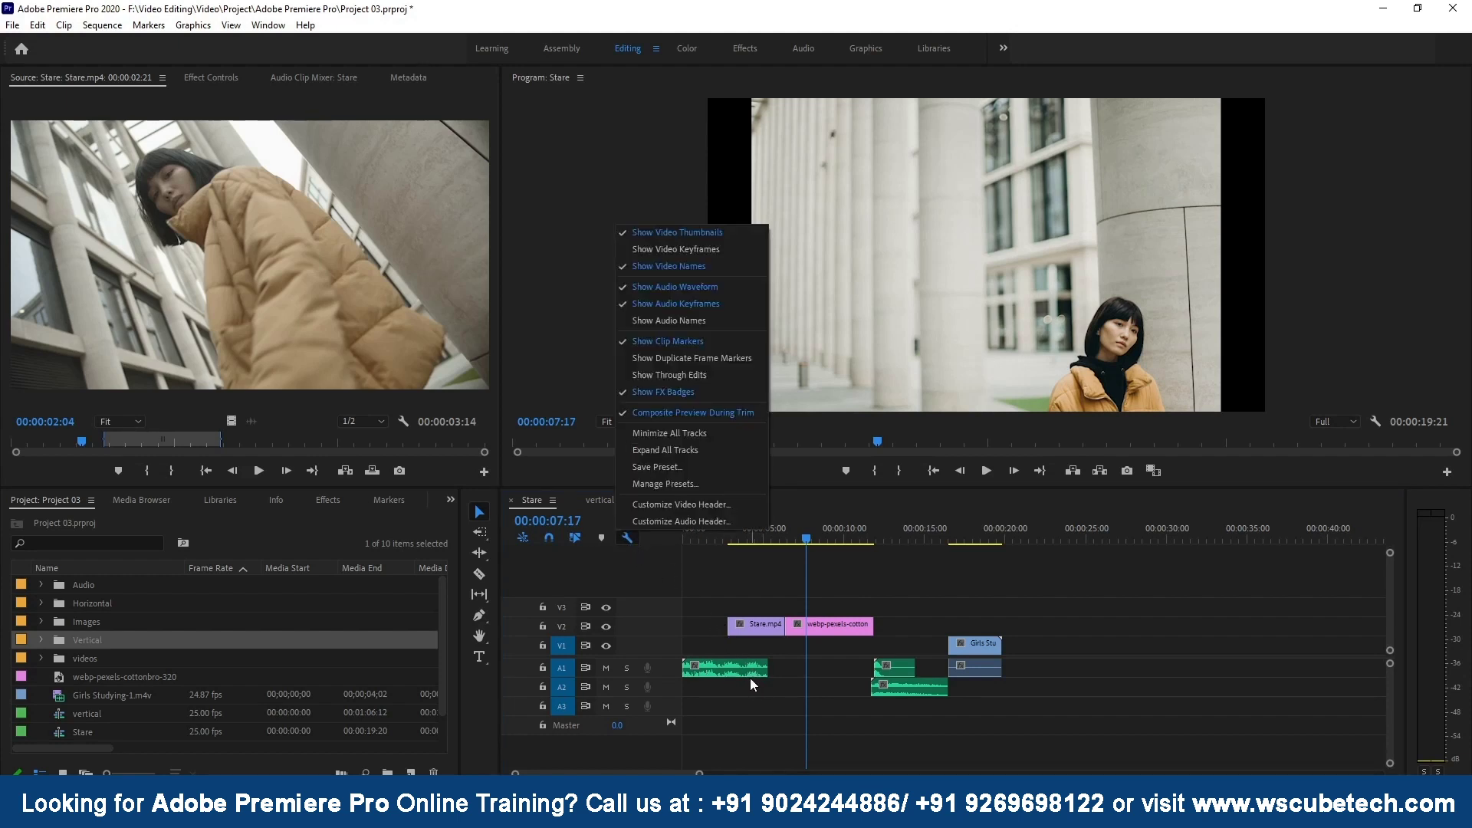
{"action": "left_click", "coordinate": [701, 287]}
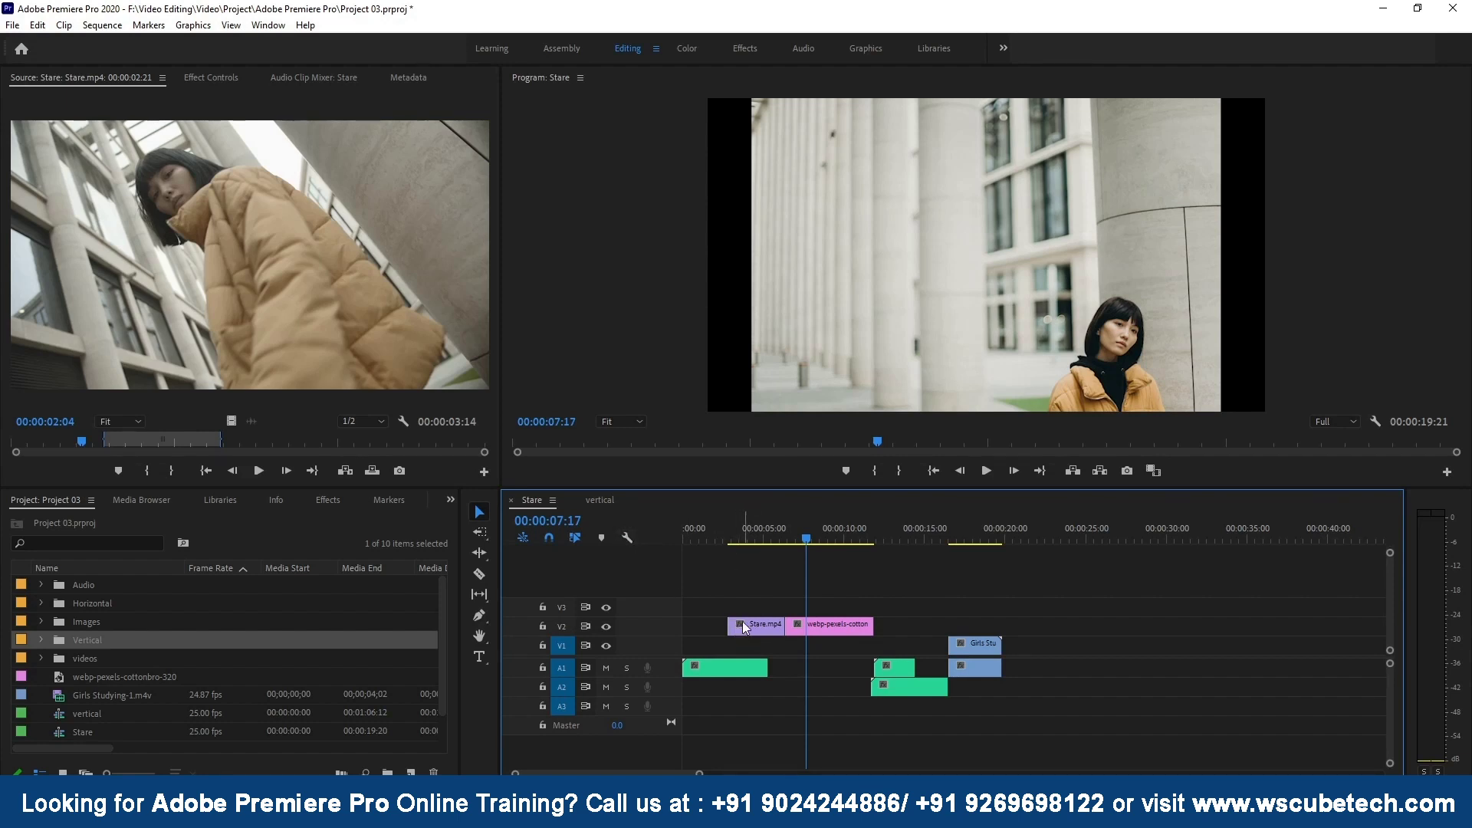
{"action": "left_click", "coordinate": [628, 538]}
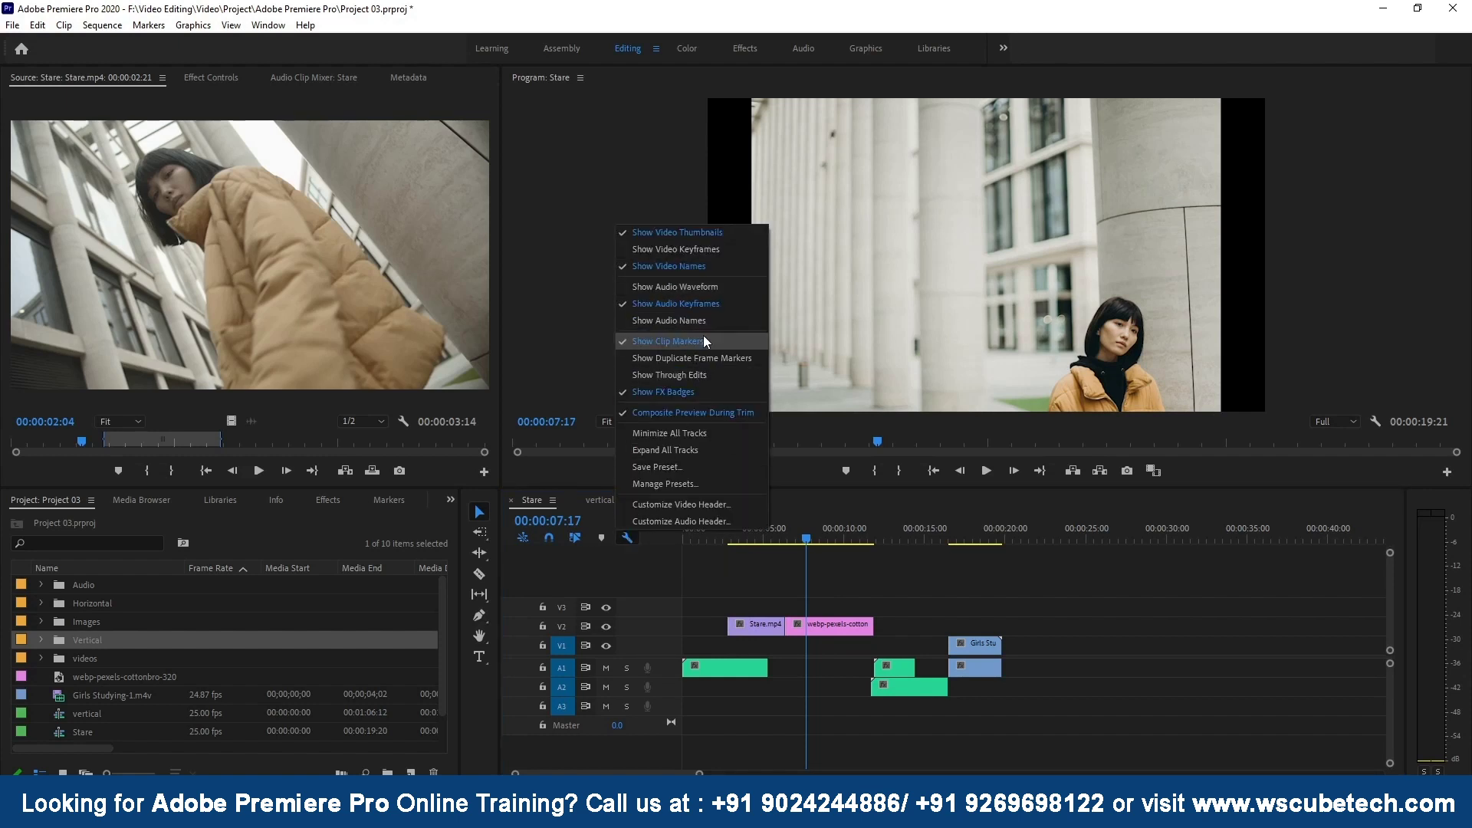
{"action": "left_click", "coordinate": [704, 389]}
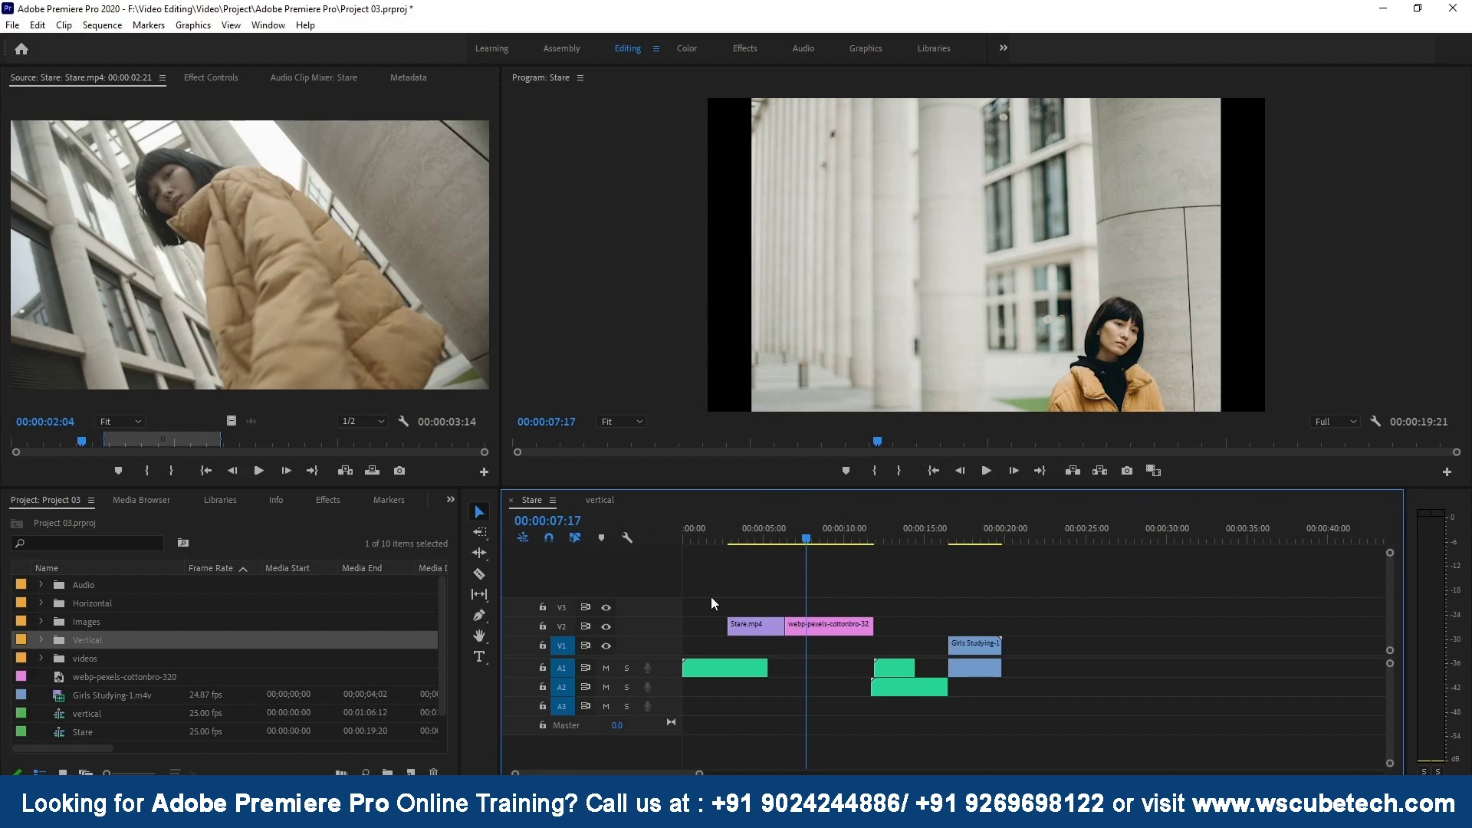
{"action": "left_click", "coordinate": [636, 536]}
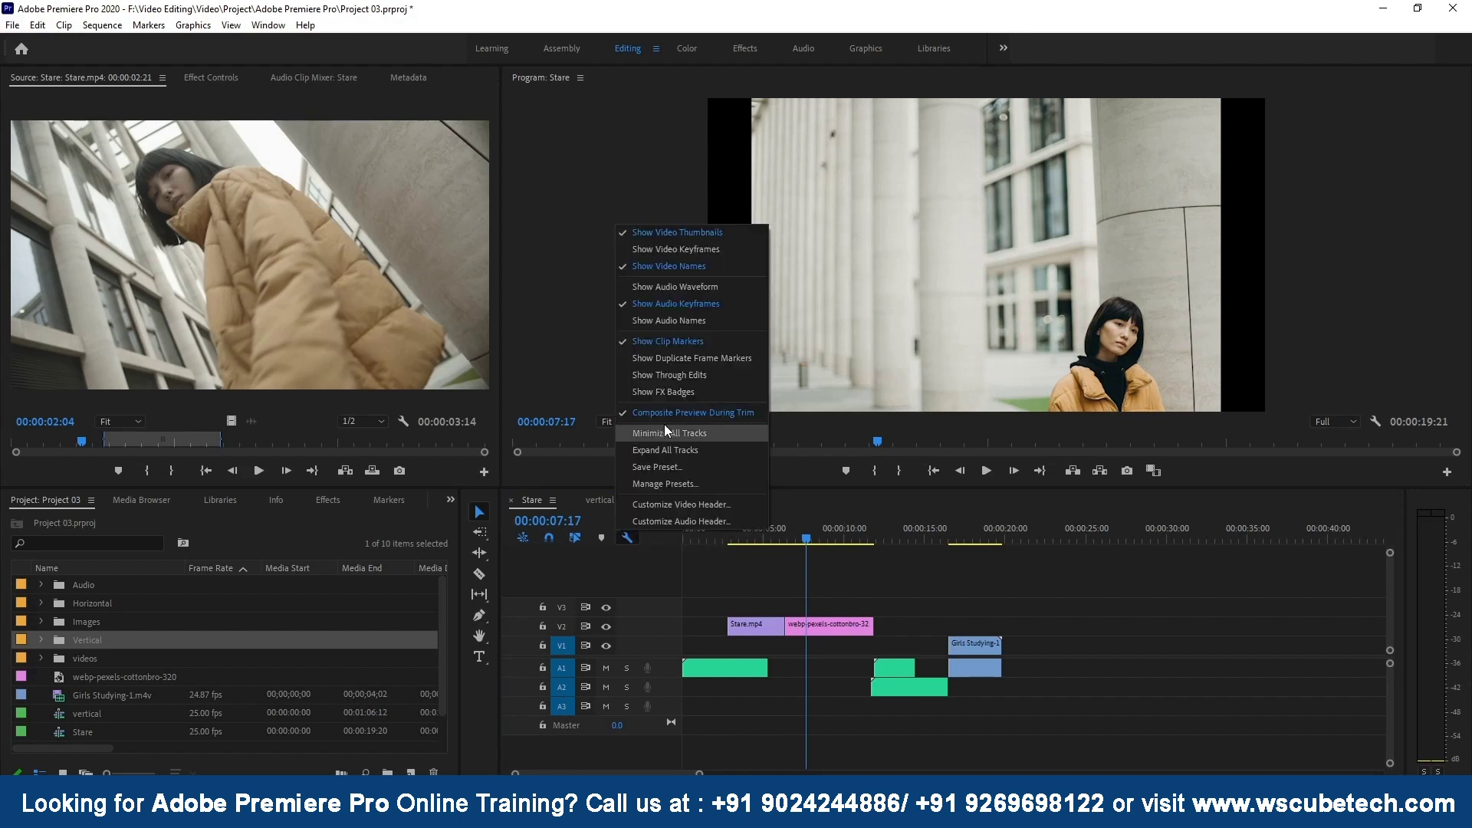
{"action": "left_click", "coordinate": [688, 264]}
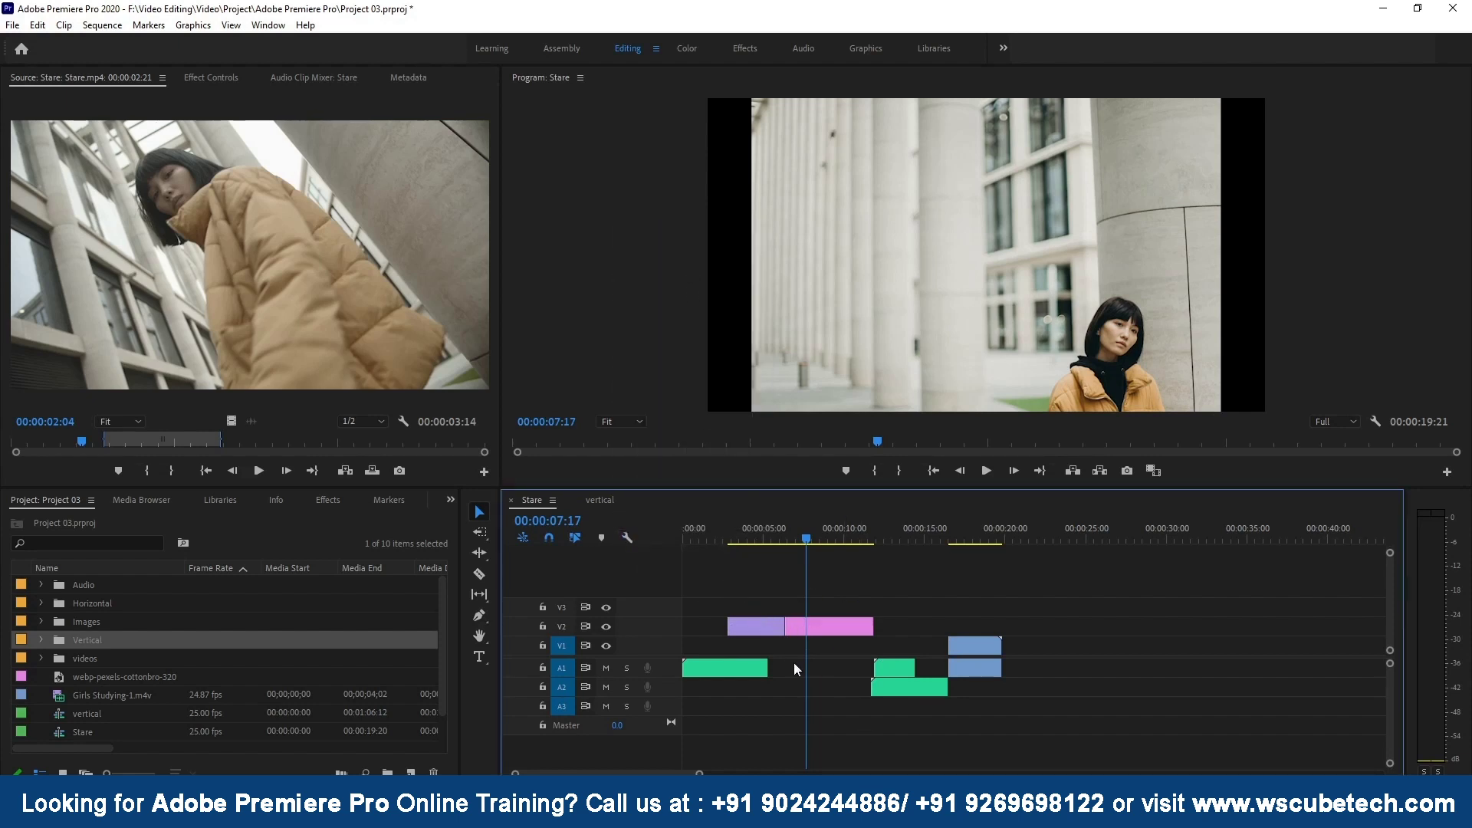
{"action": "left_click", "coordinate": [628, 535]}
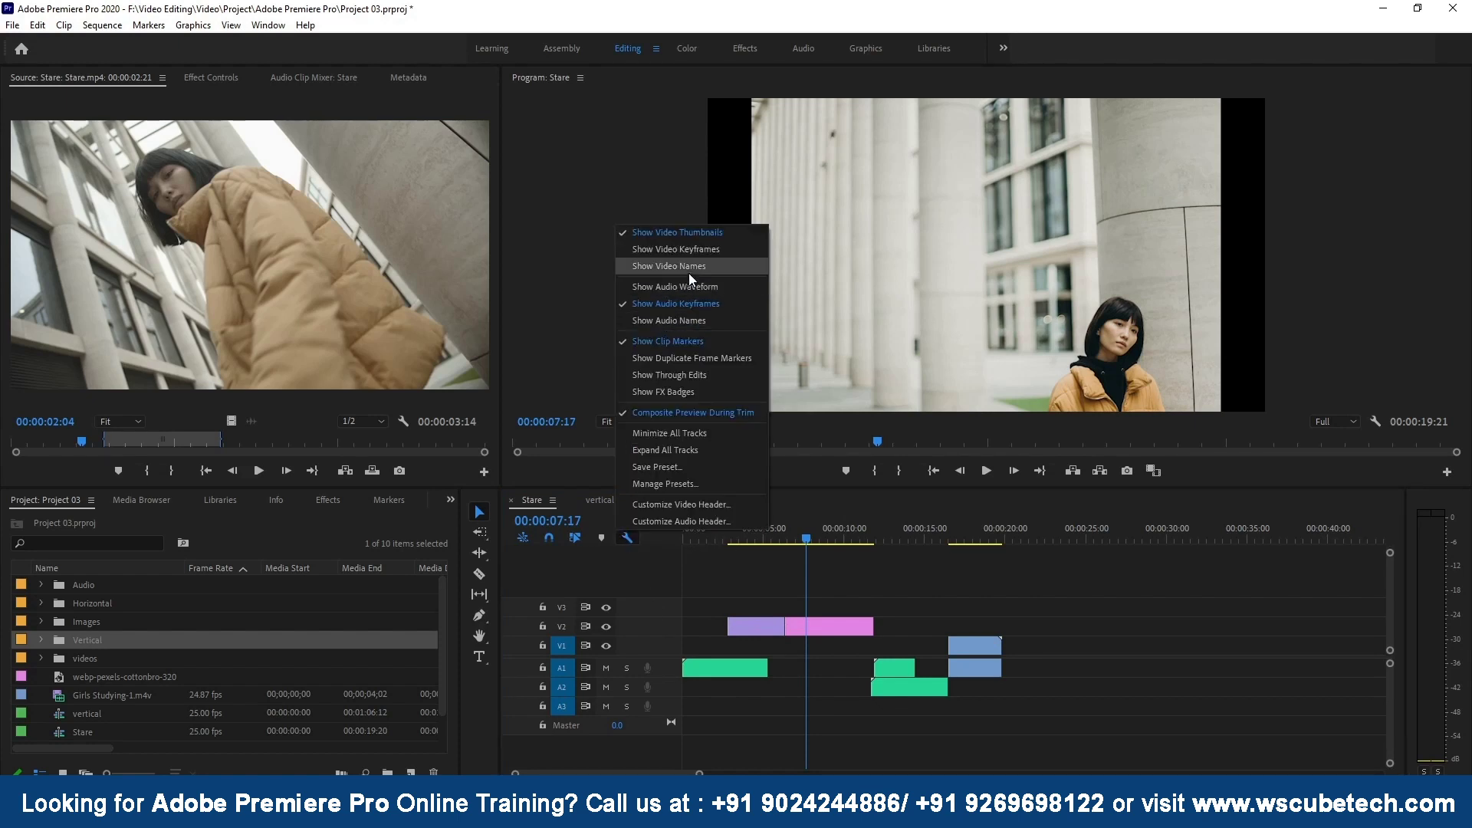
{"action": "left_click", "coordinate": [689, 268]}
{"action": "left_click", "coordinate": [625, 537]}
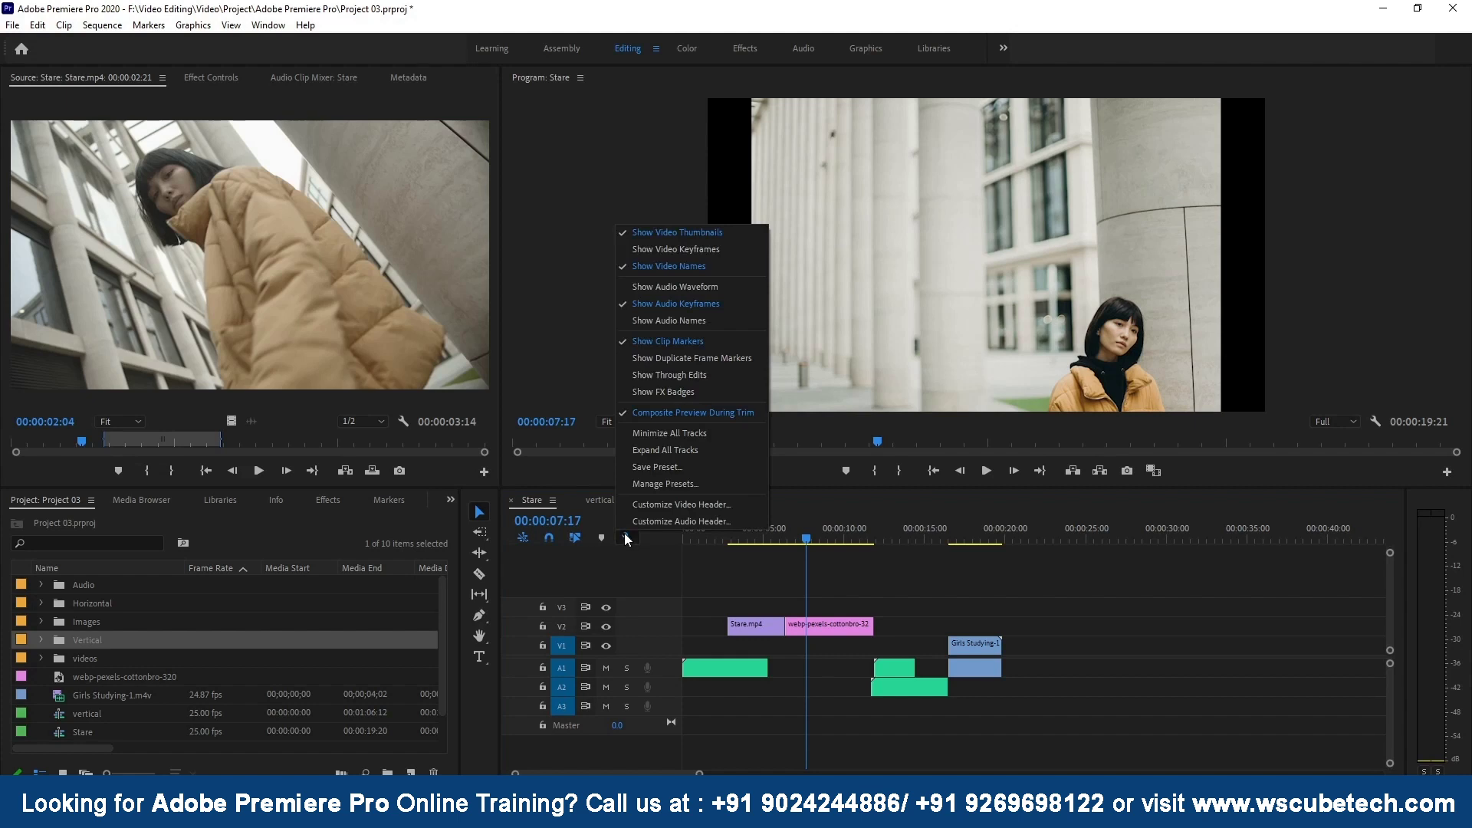
{"action": "left_click", "coordinate": [737, 287]}
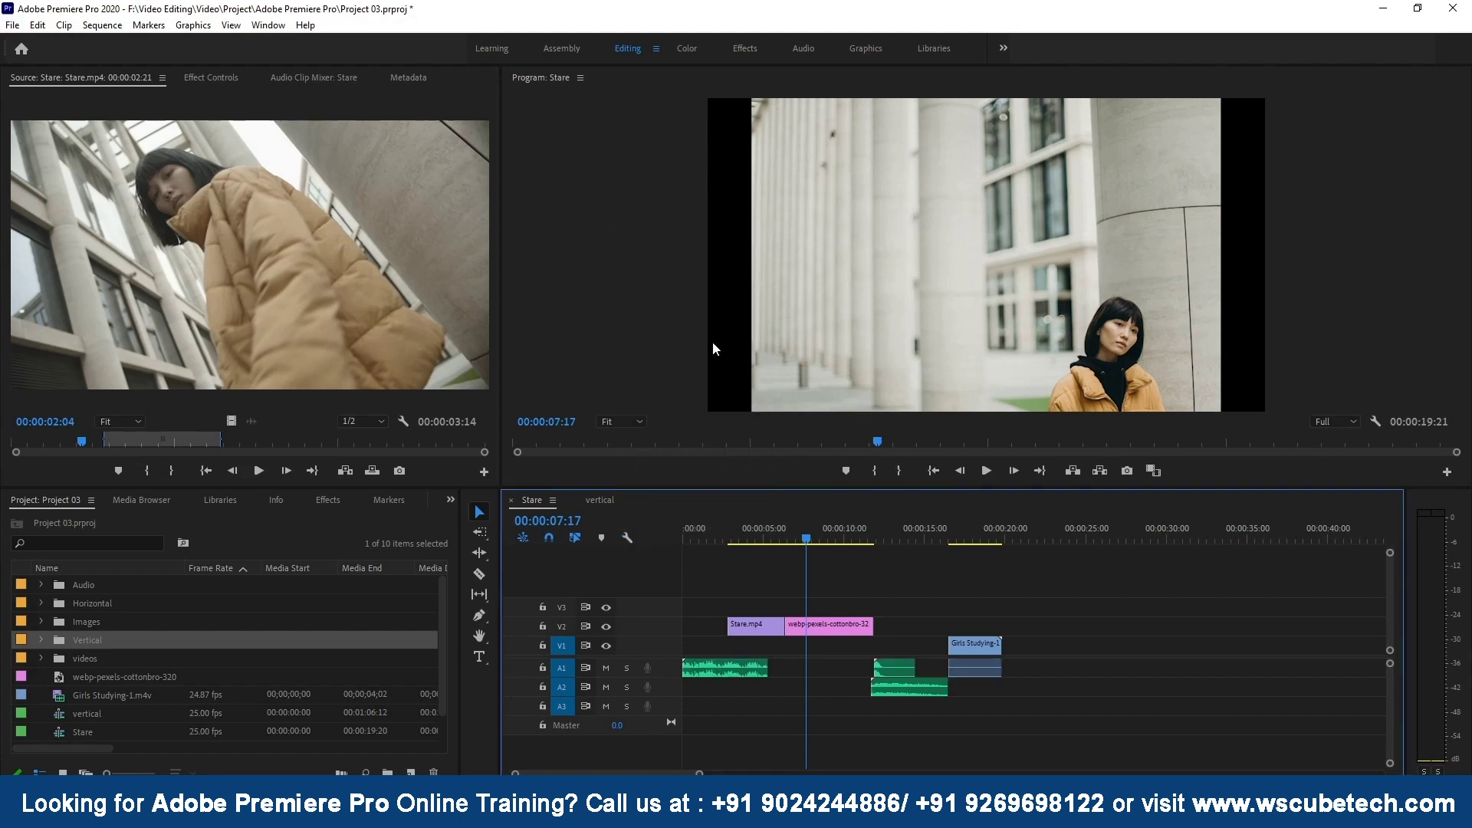
{"action": "left_click", "coordinate": [625, 538]}
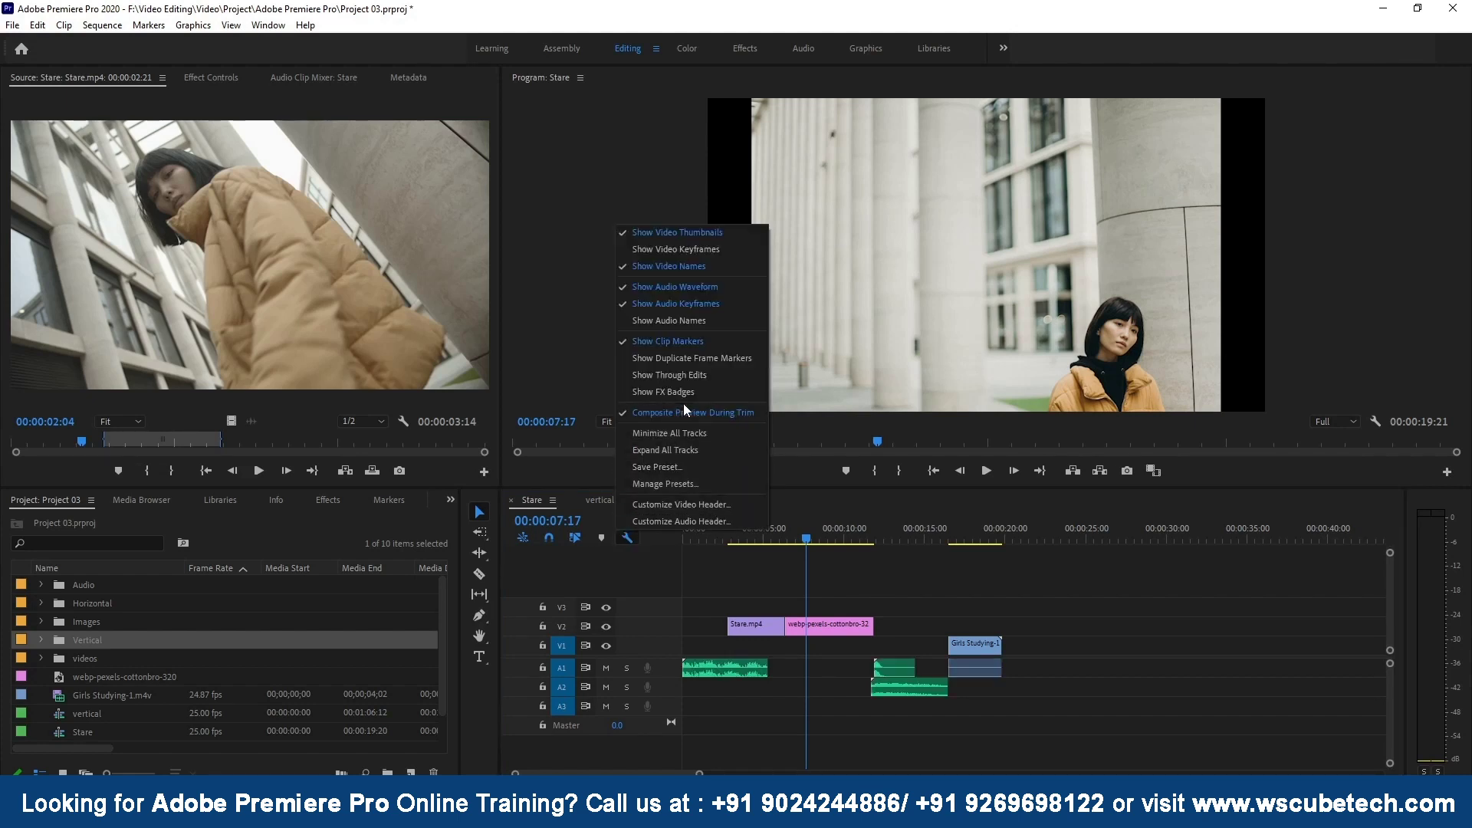
{"action": "left_click", "coordinate": [688, 400]}
{"action": "left_click", "coordinate": [627, 537]}
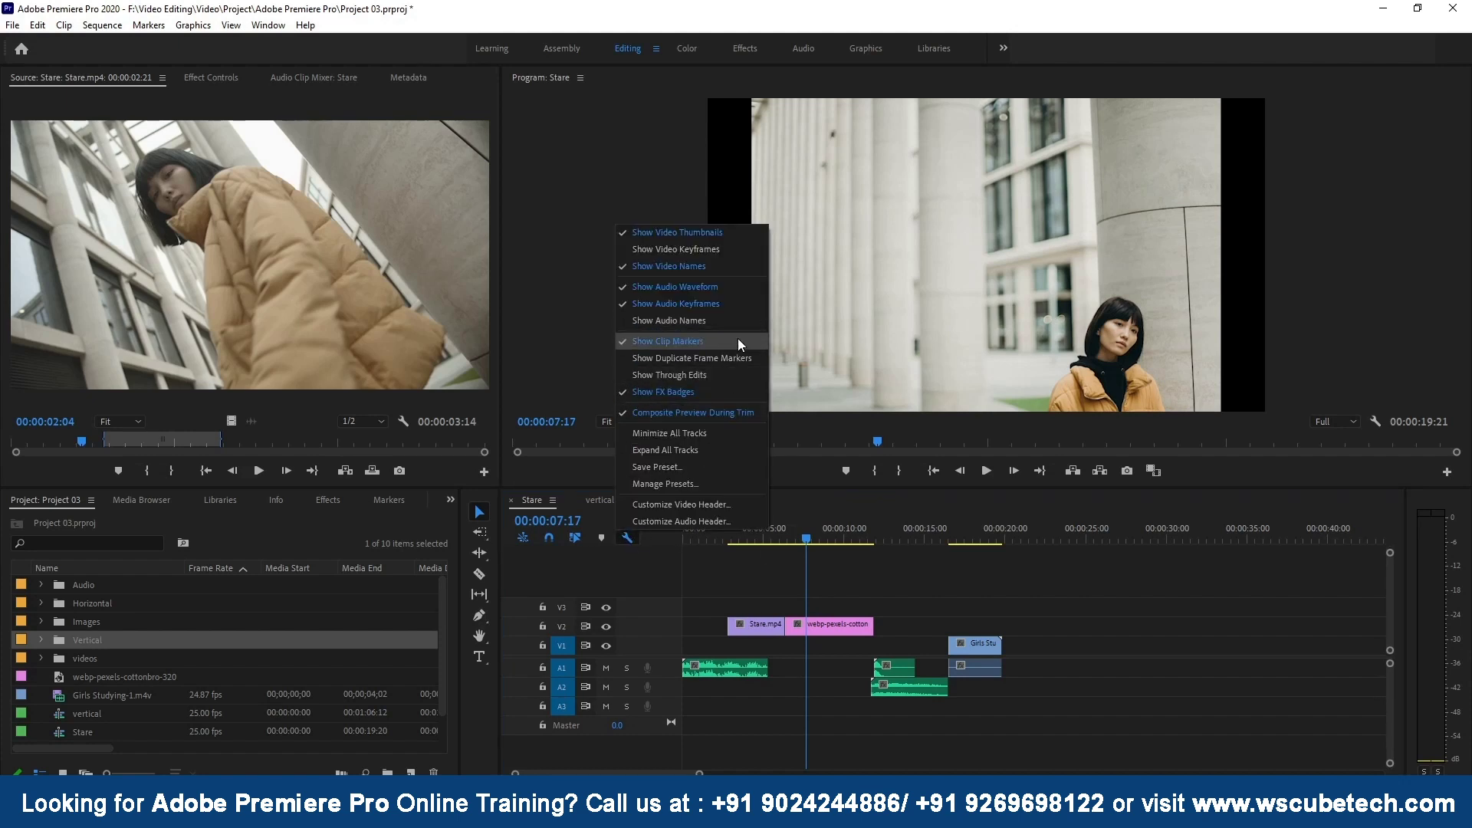
{"action": "left_click", "coordinate": [633, 537]}
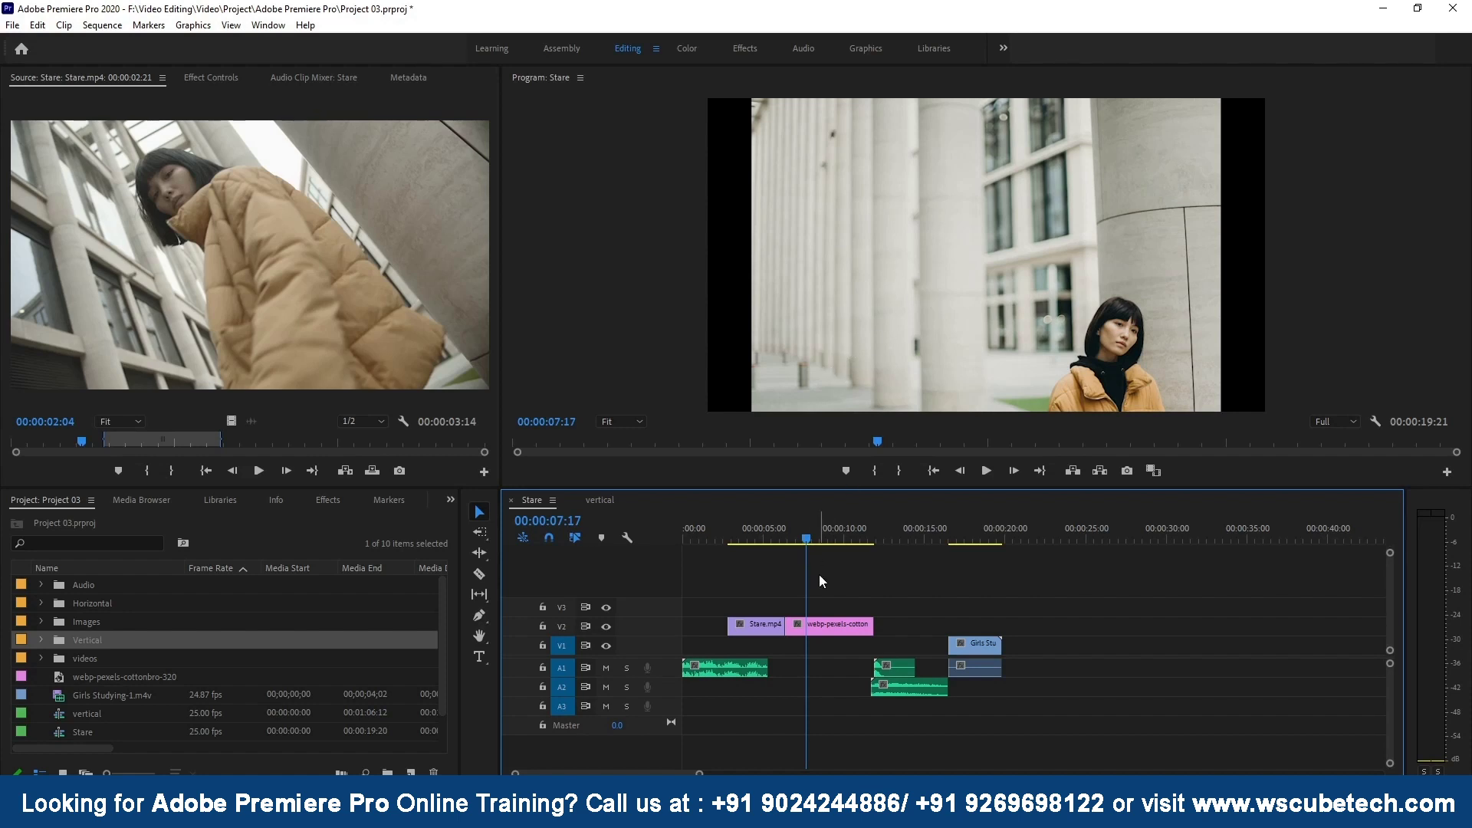
Step the playhead back from 00:00:07:17 to 00:00:05:15
{"action": "key", "text": "j"}
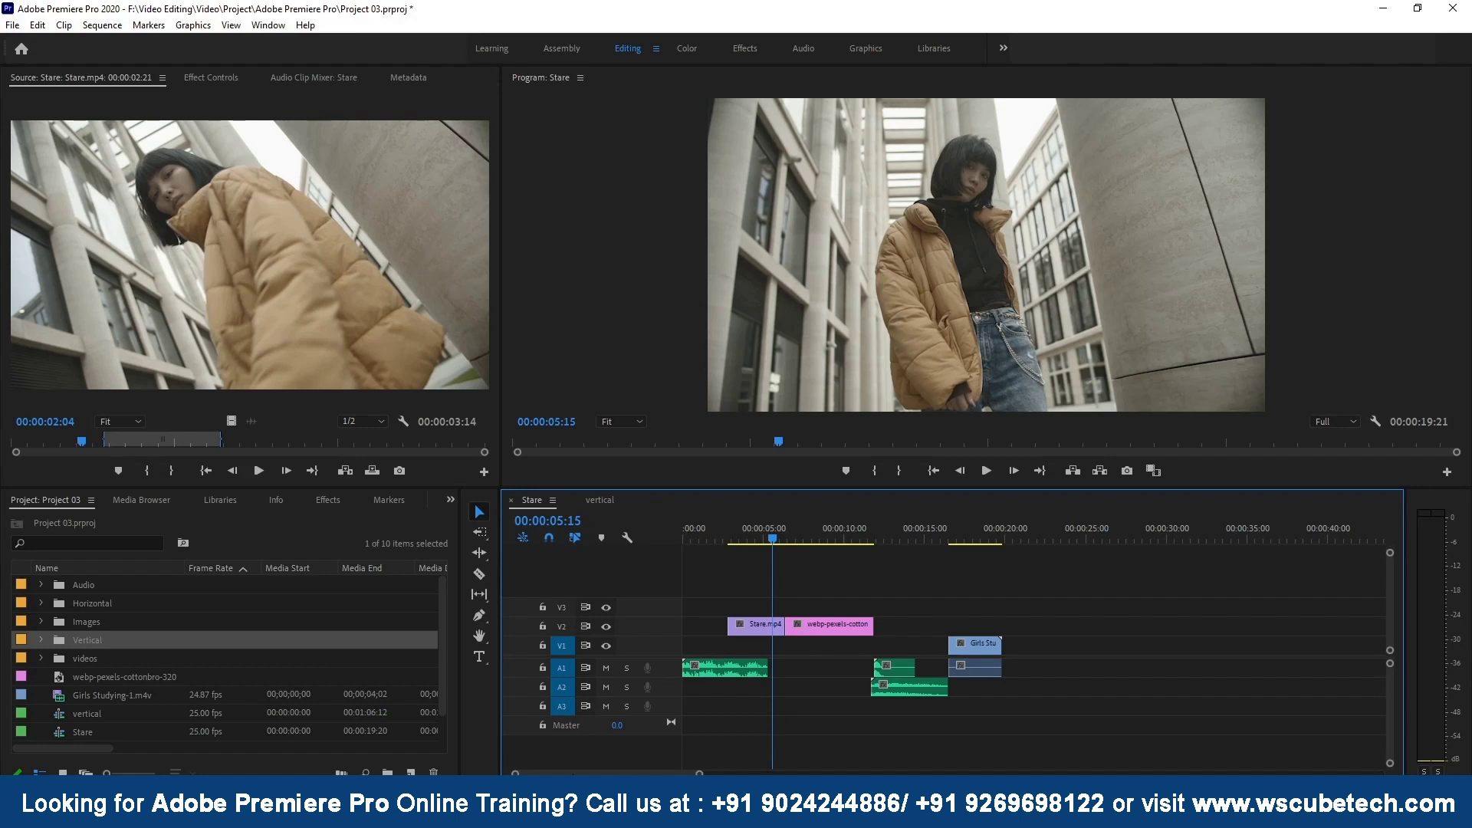
Zoom the timeline out to about one minute, then play the sequence and stop at 00:00:06:06
{"action": "scroll", "coordinate": [613, 770], "scroll_direction": "right", "scroll_amount": 5}
{"action": "mouse_move", "coordinate": [699, 773]}
{"action": "left_mouse_down"}
{"action": "mouse_move", "coordinate": [786, 772]}
{"action": "mouse_move", "coordinate": [592, 772]}
{"action": "mouse_move", "coordinate": [838, 772]}
{"action": "left_mouse_up"}
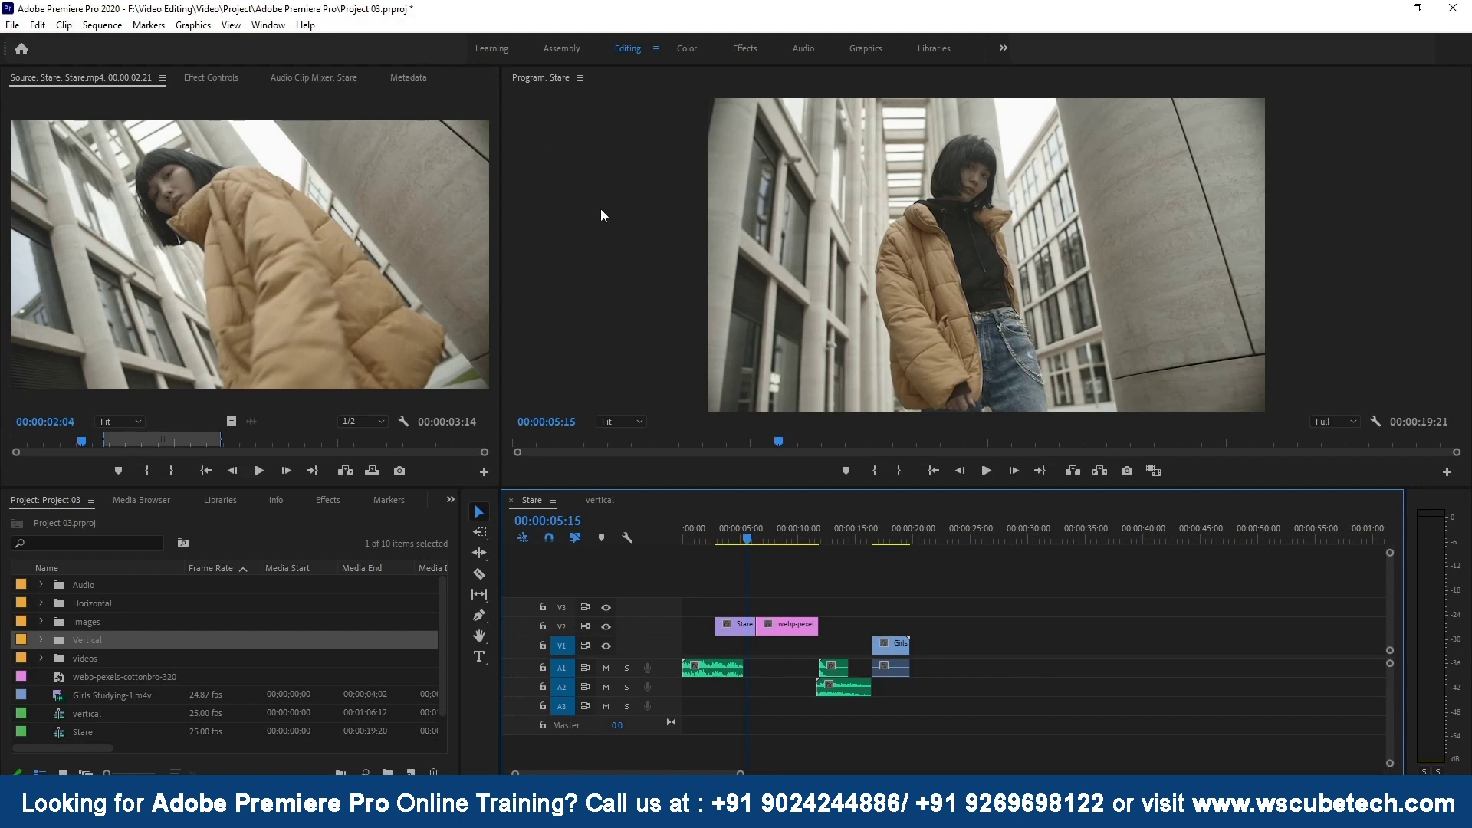
{"action": "left_click", "coordinate": [644, 196]}
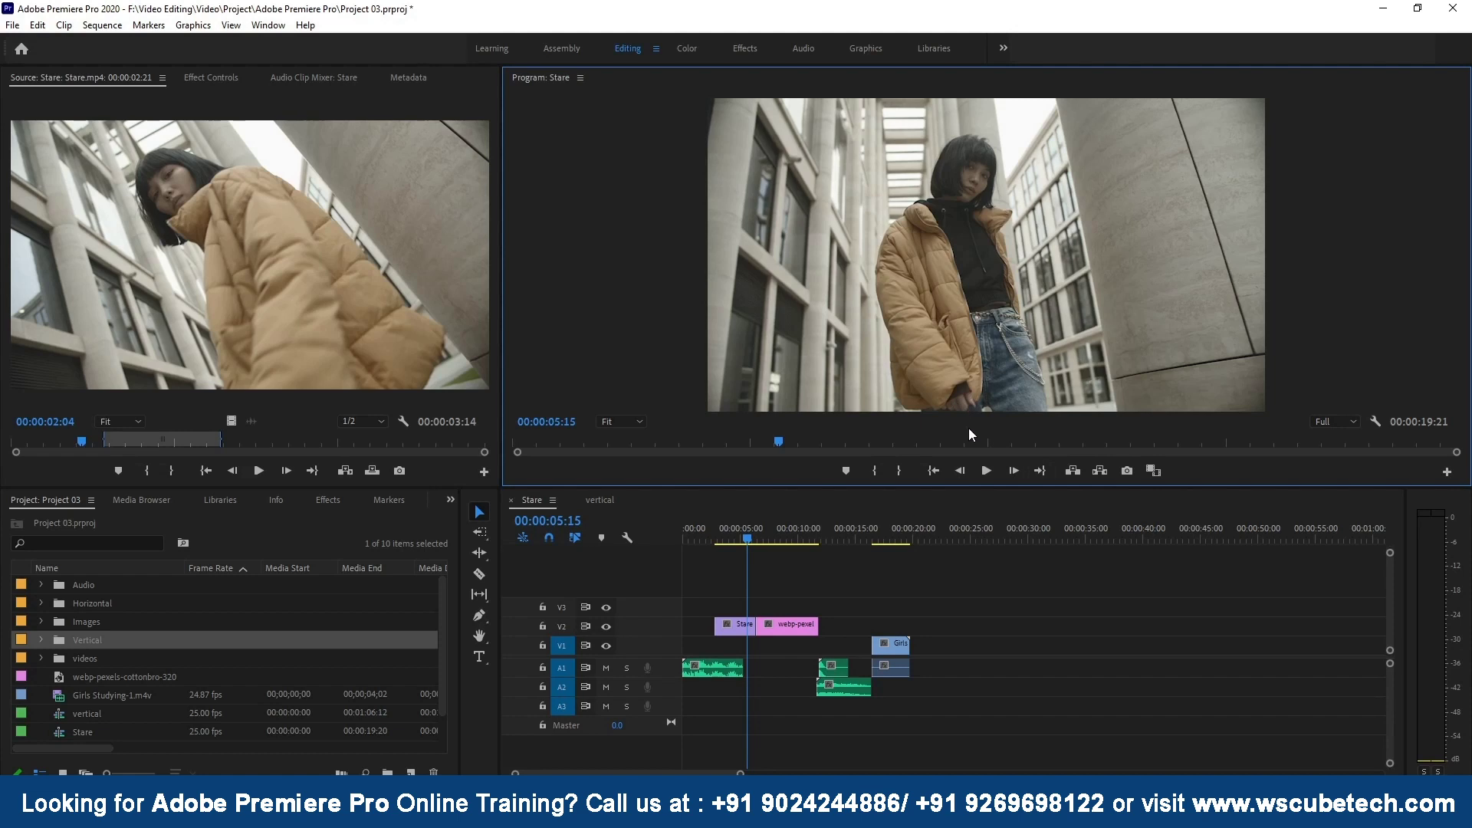
{"action": "left_click", "coordinate": [986, 471]}
{"action": "left_click", "coordinate": [985, 471]}
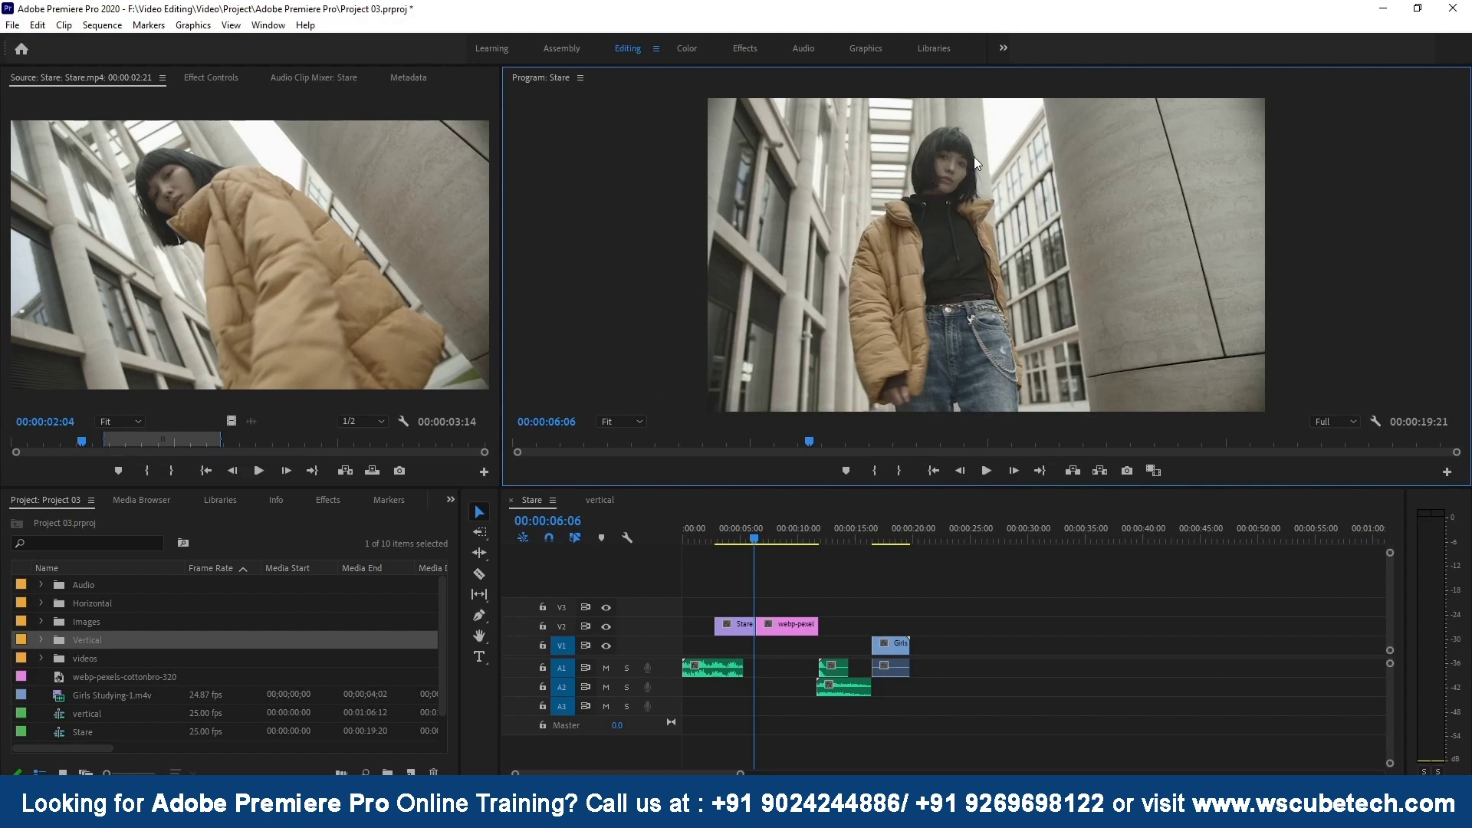
Zoom the Program monitor from Fit to 100% and scroll the frame to the woman's face
{"action": "left_click", "coordinate": [631, 418]}
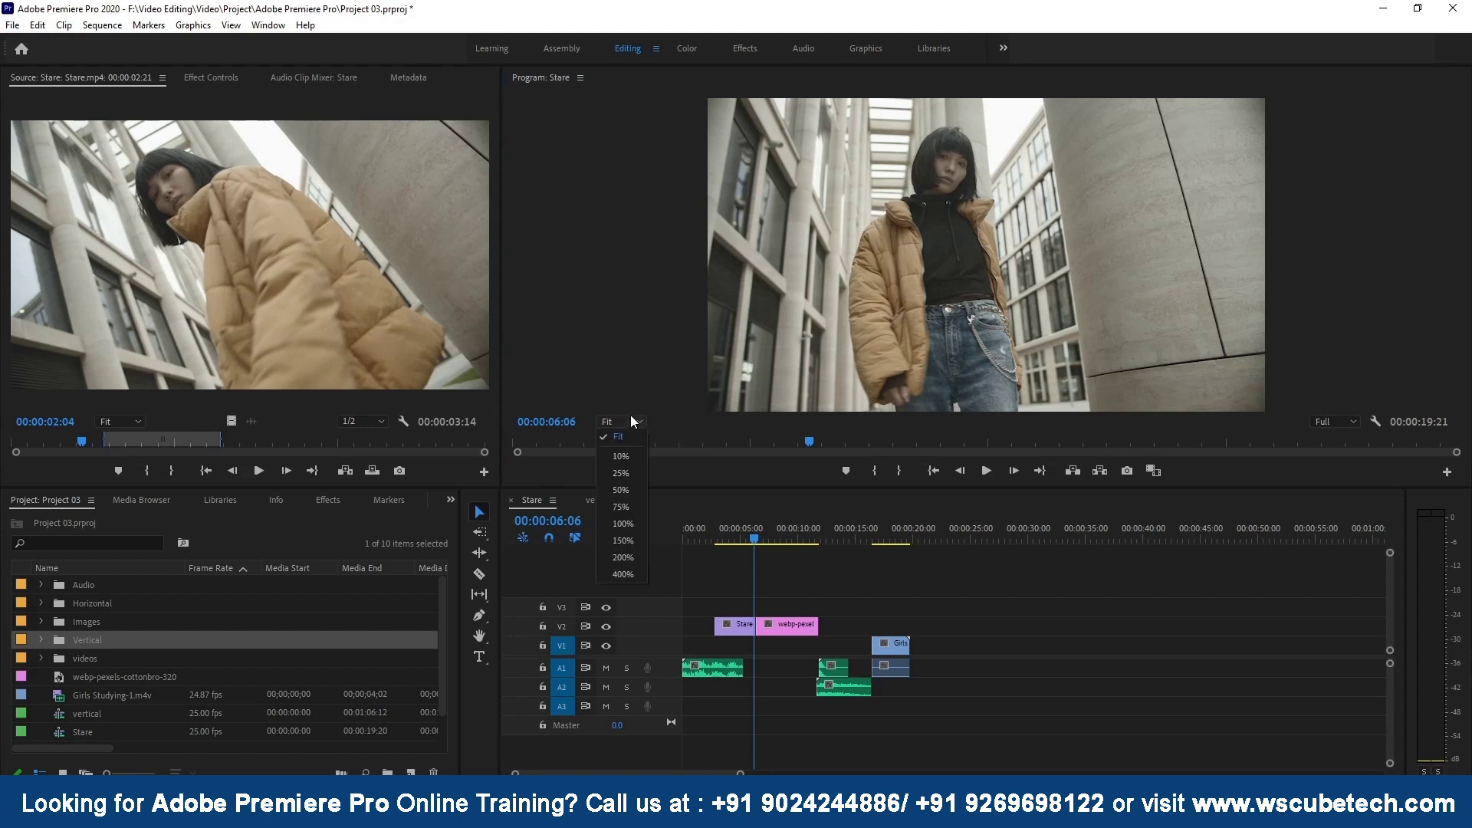
{"action": "left_click", "coordinate": [629, 523]}
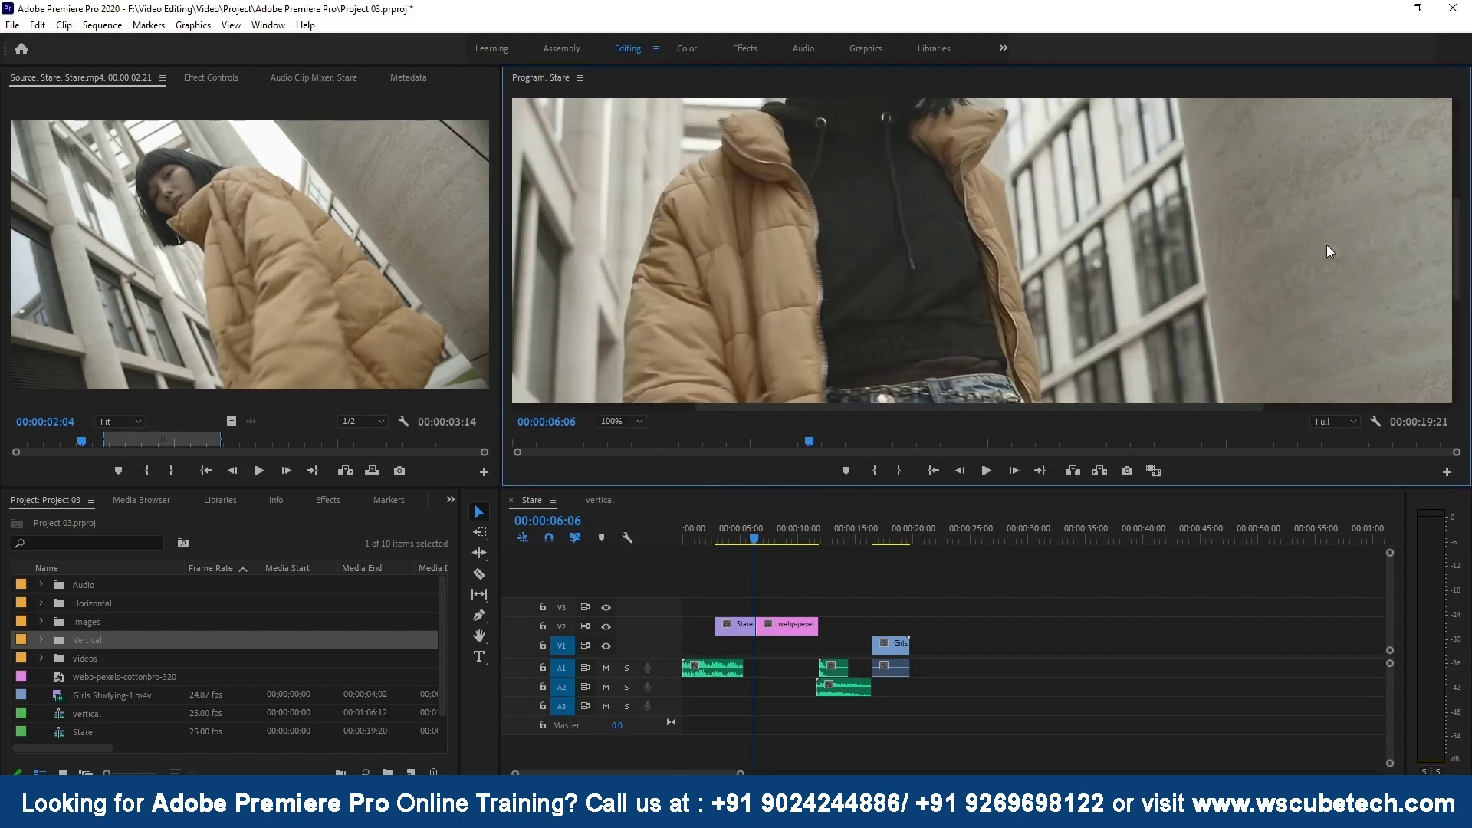
{"action": "left_click_drag", "start_coordinate": [1456, 245], "coordinate": [1458, 183]}
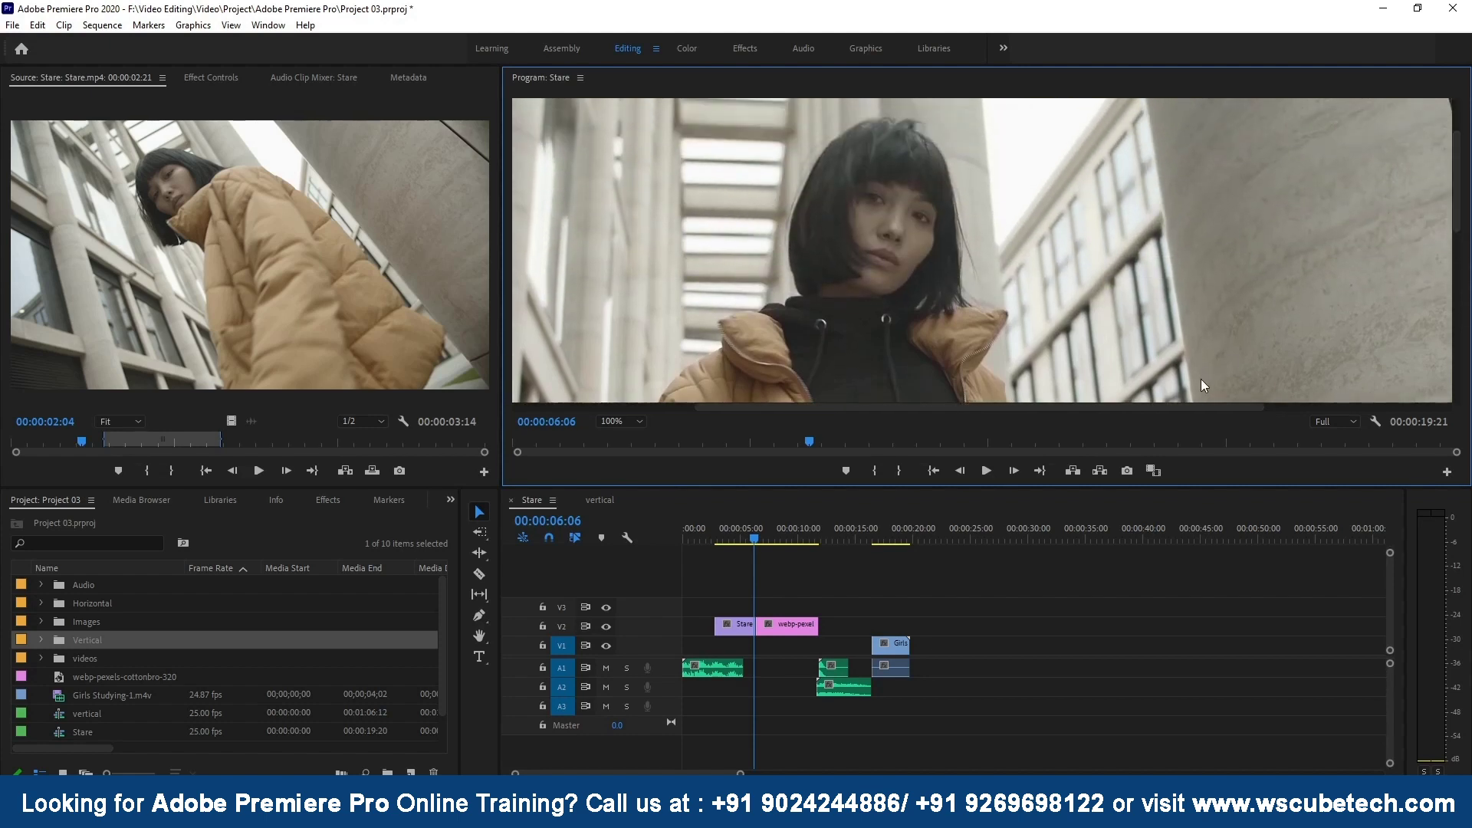
{"action": "left_click_drag", "start_coordinate": [1183, 404], "coordinate": [1144, 408]}
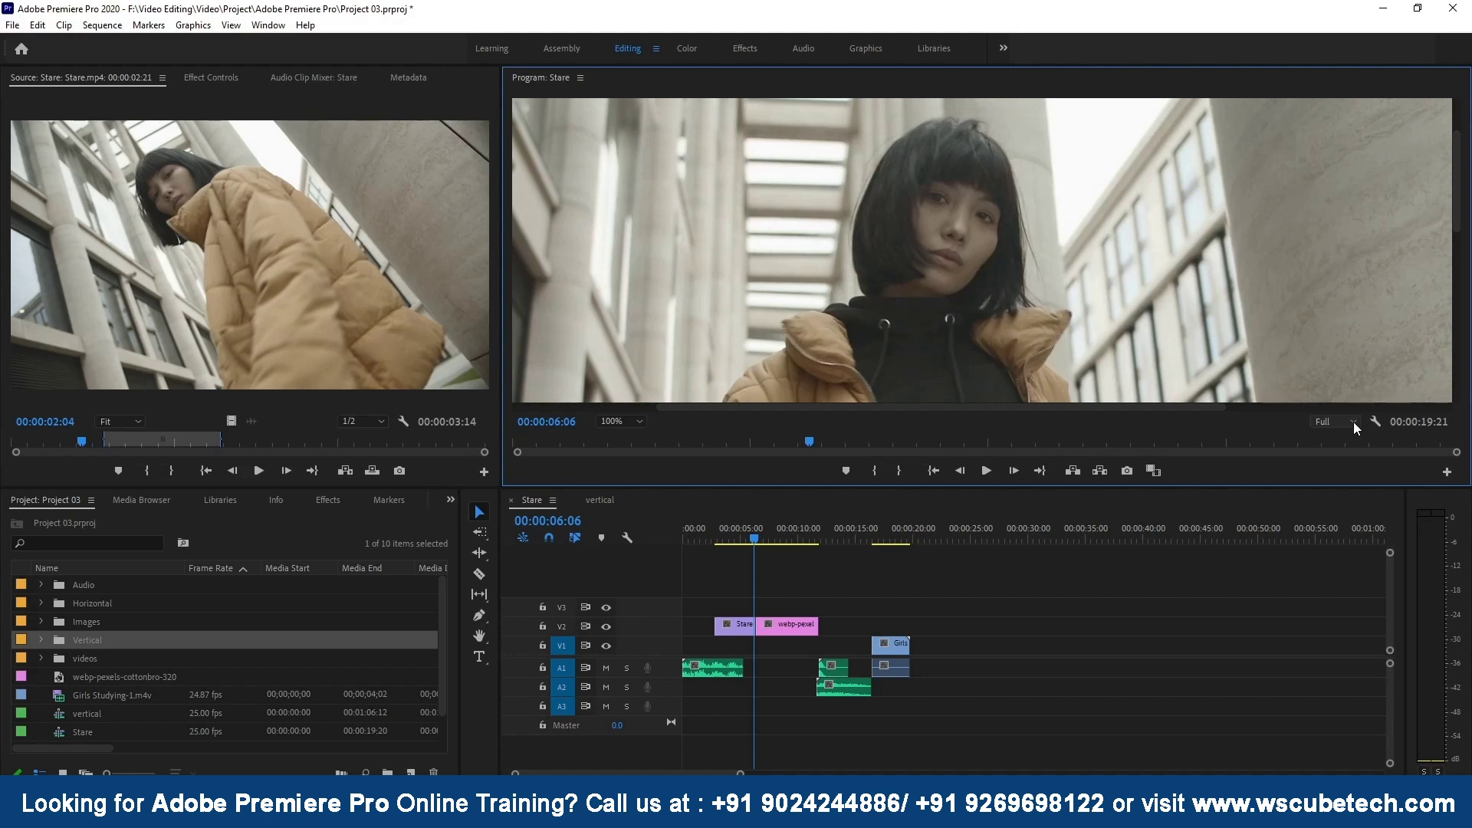
Drop Program playback resolution from Full to 1/4, then play the sequence, replaying from 00:00:03:17 to 00:00:06:01
{"action": "left_click", "coordinate": [1354, 421]}
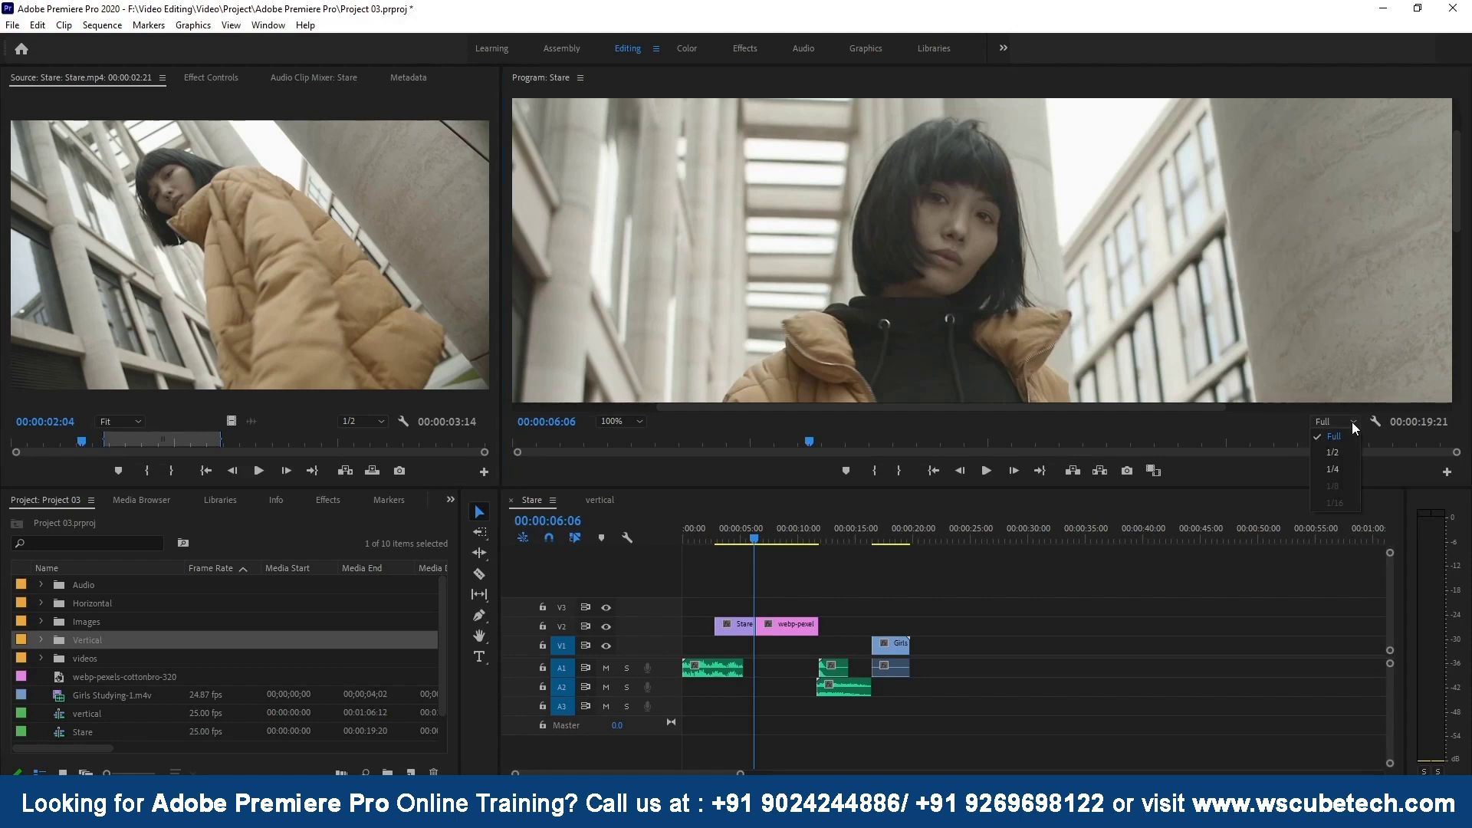
{"action": "left_click", "coordinate": [1345, 471]}
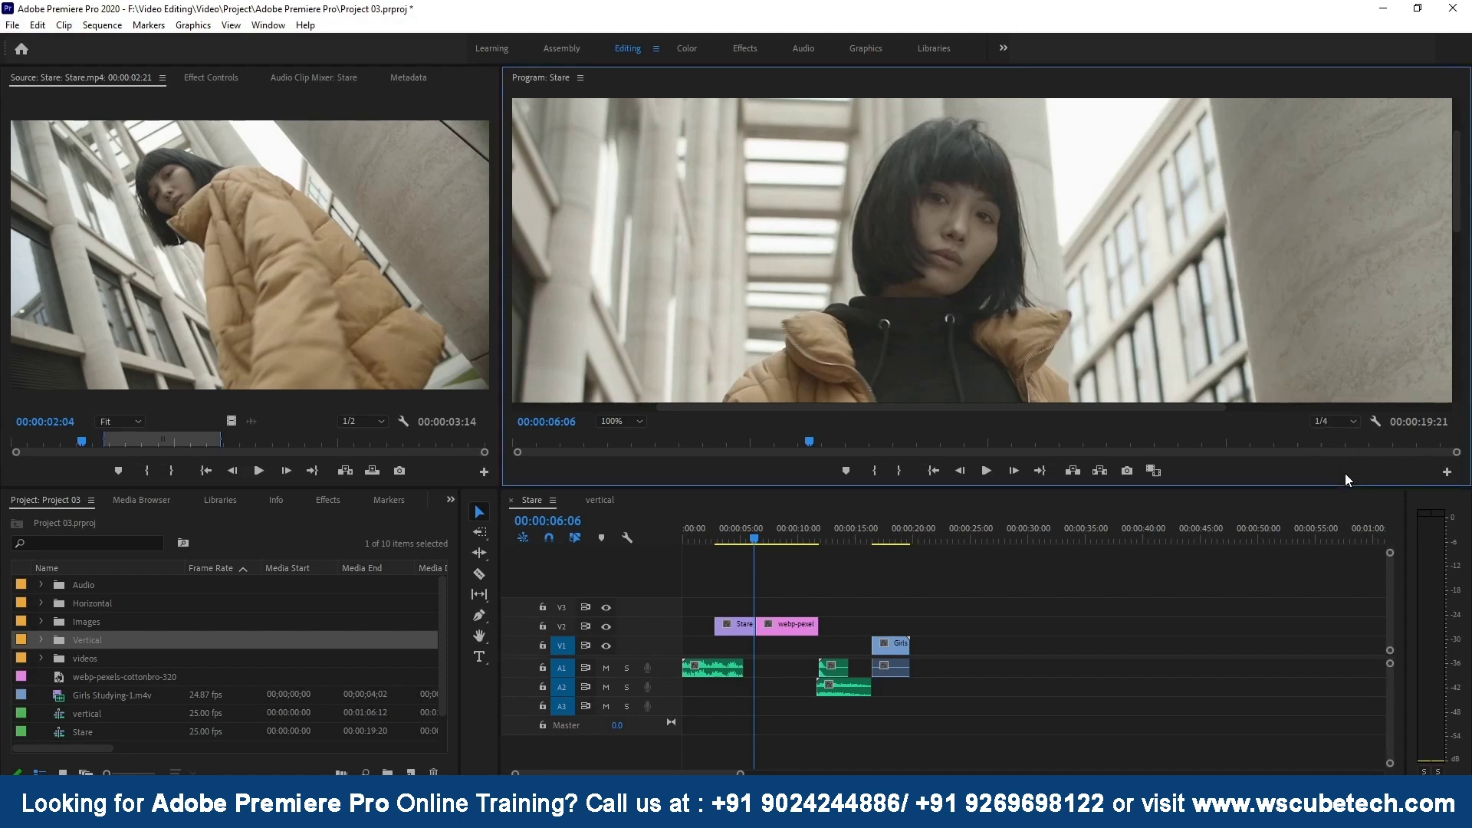
{"action": "left_click", "coordinate": [984, 466]}
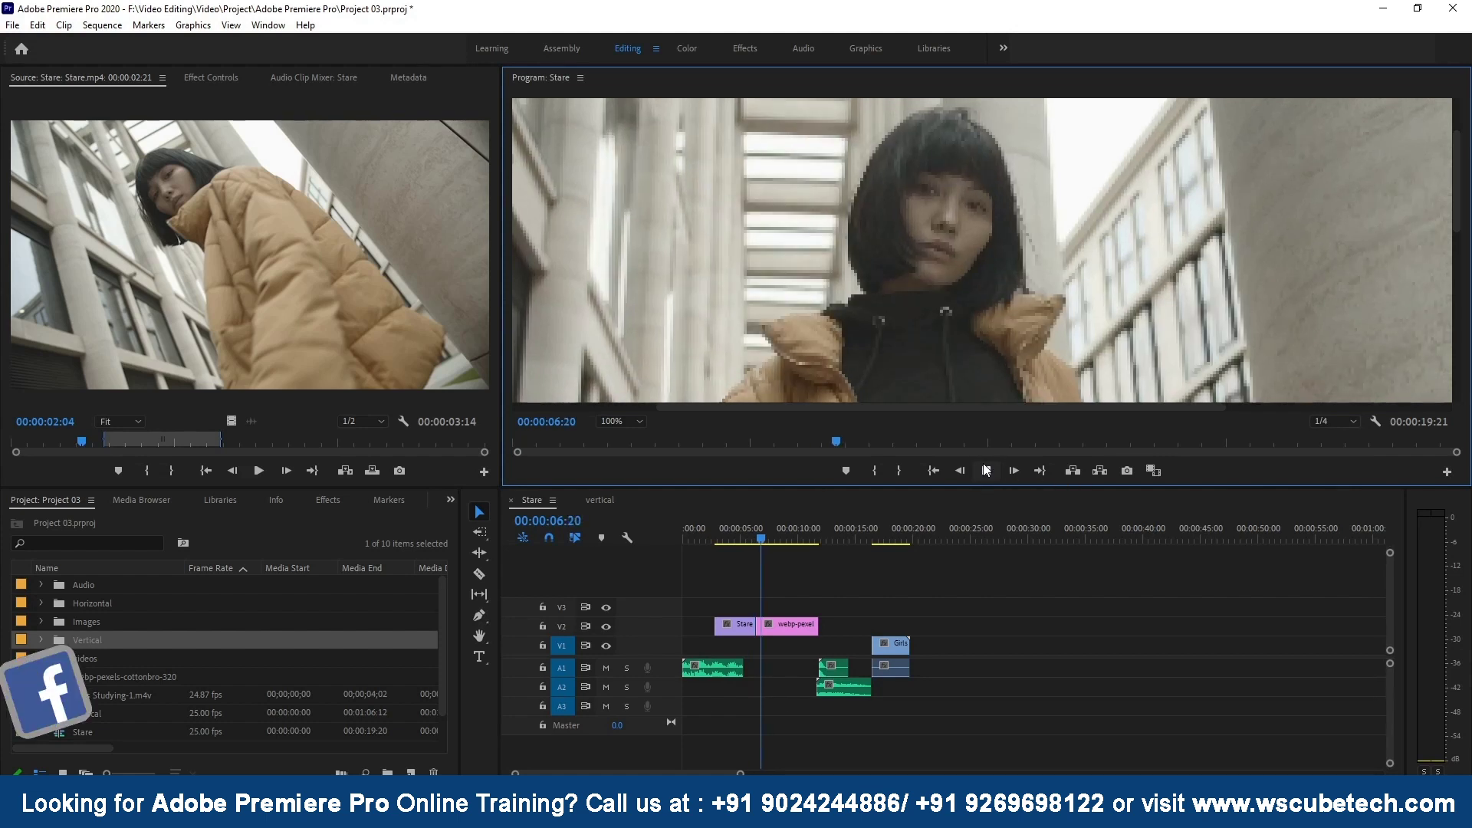
{"action": "left_click", "coordinate": [986, 470]}
{"action": "left_click", "coordinate": [725, 537]}
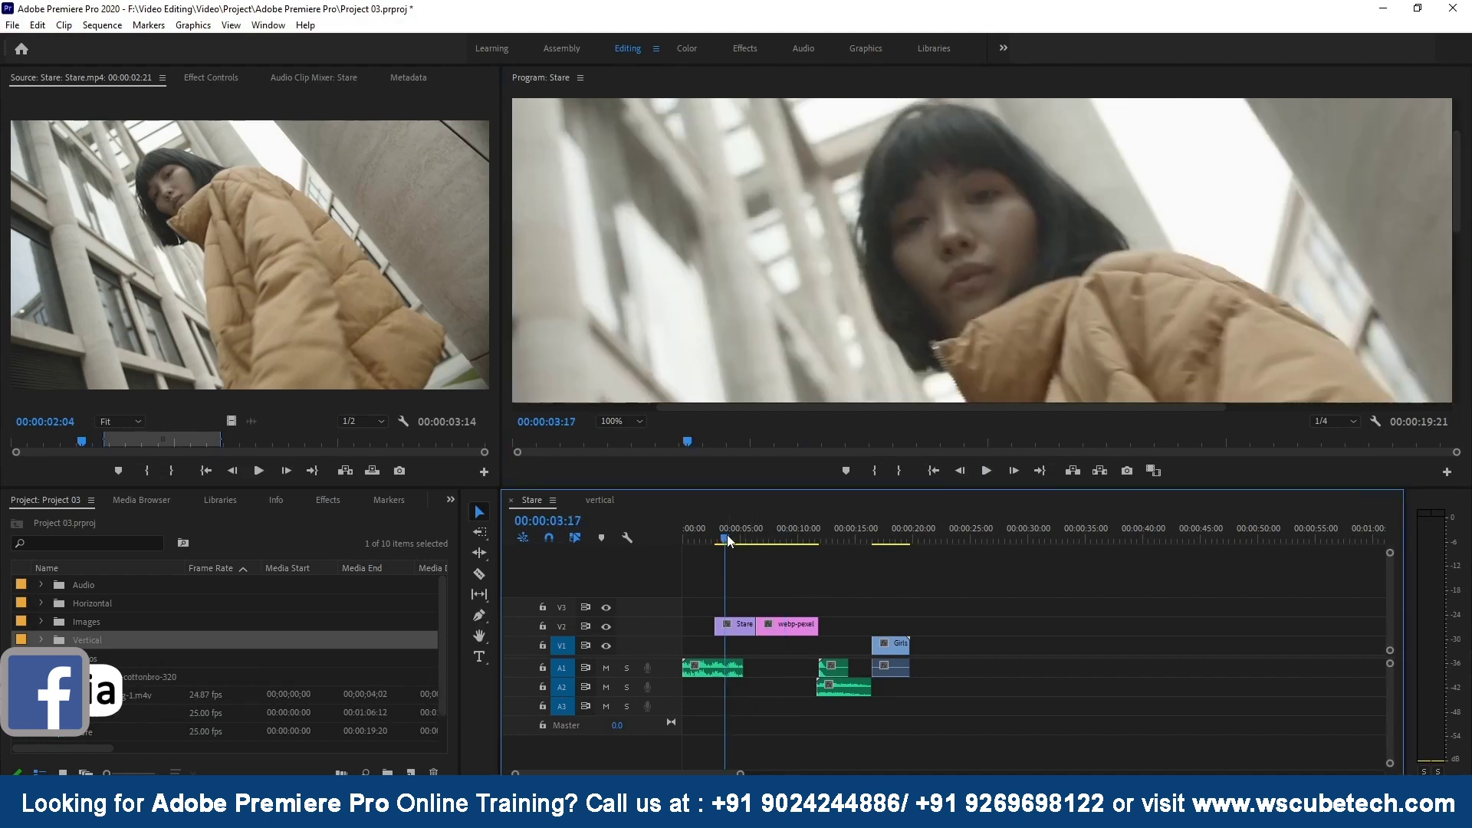
{"action": "left_click", "coordinate": [985, 471]}
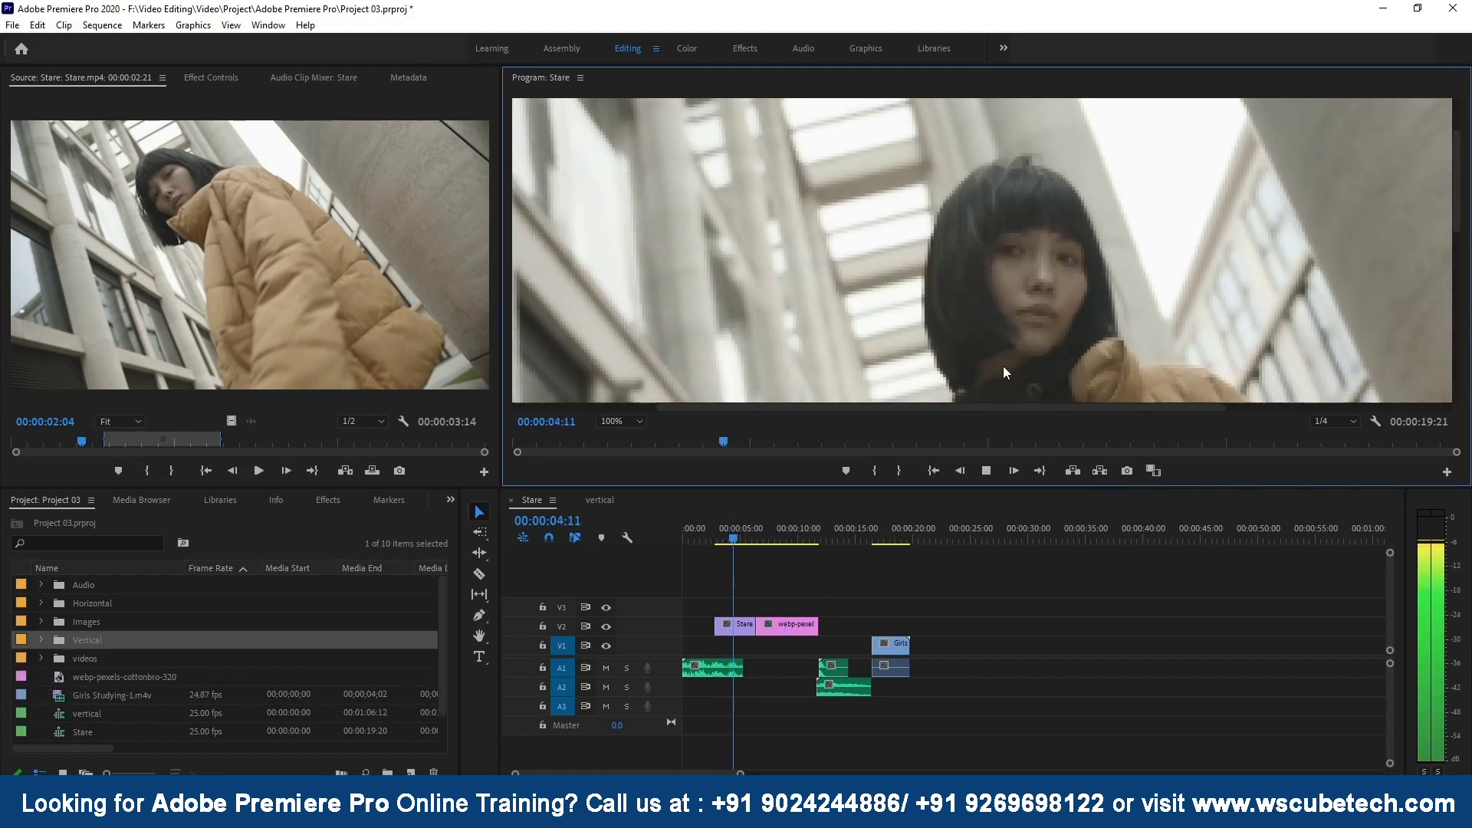
{"action": "left_click", "coordinate": [986, 470]}
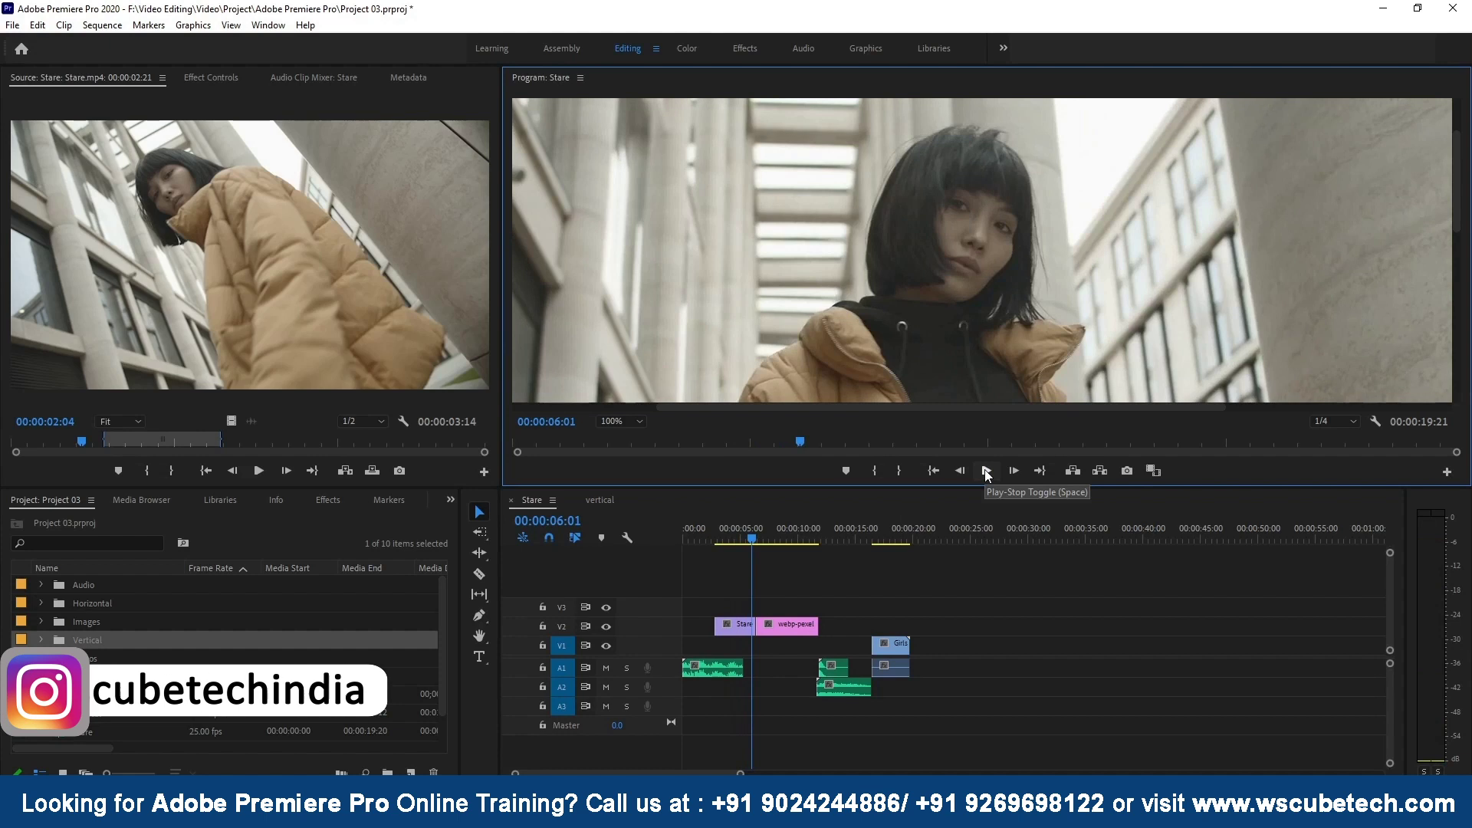